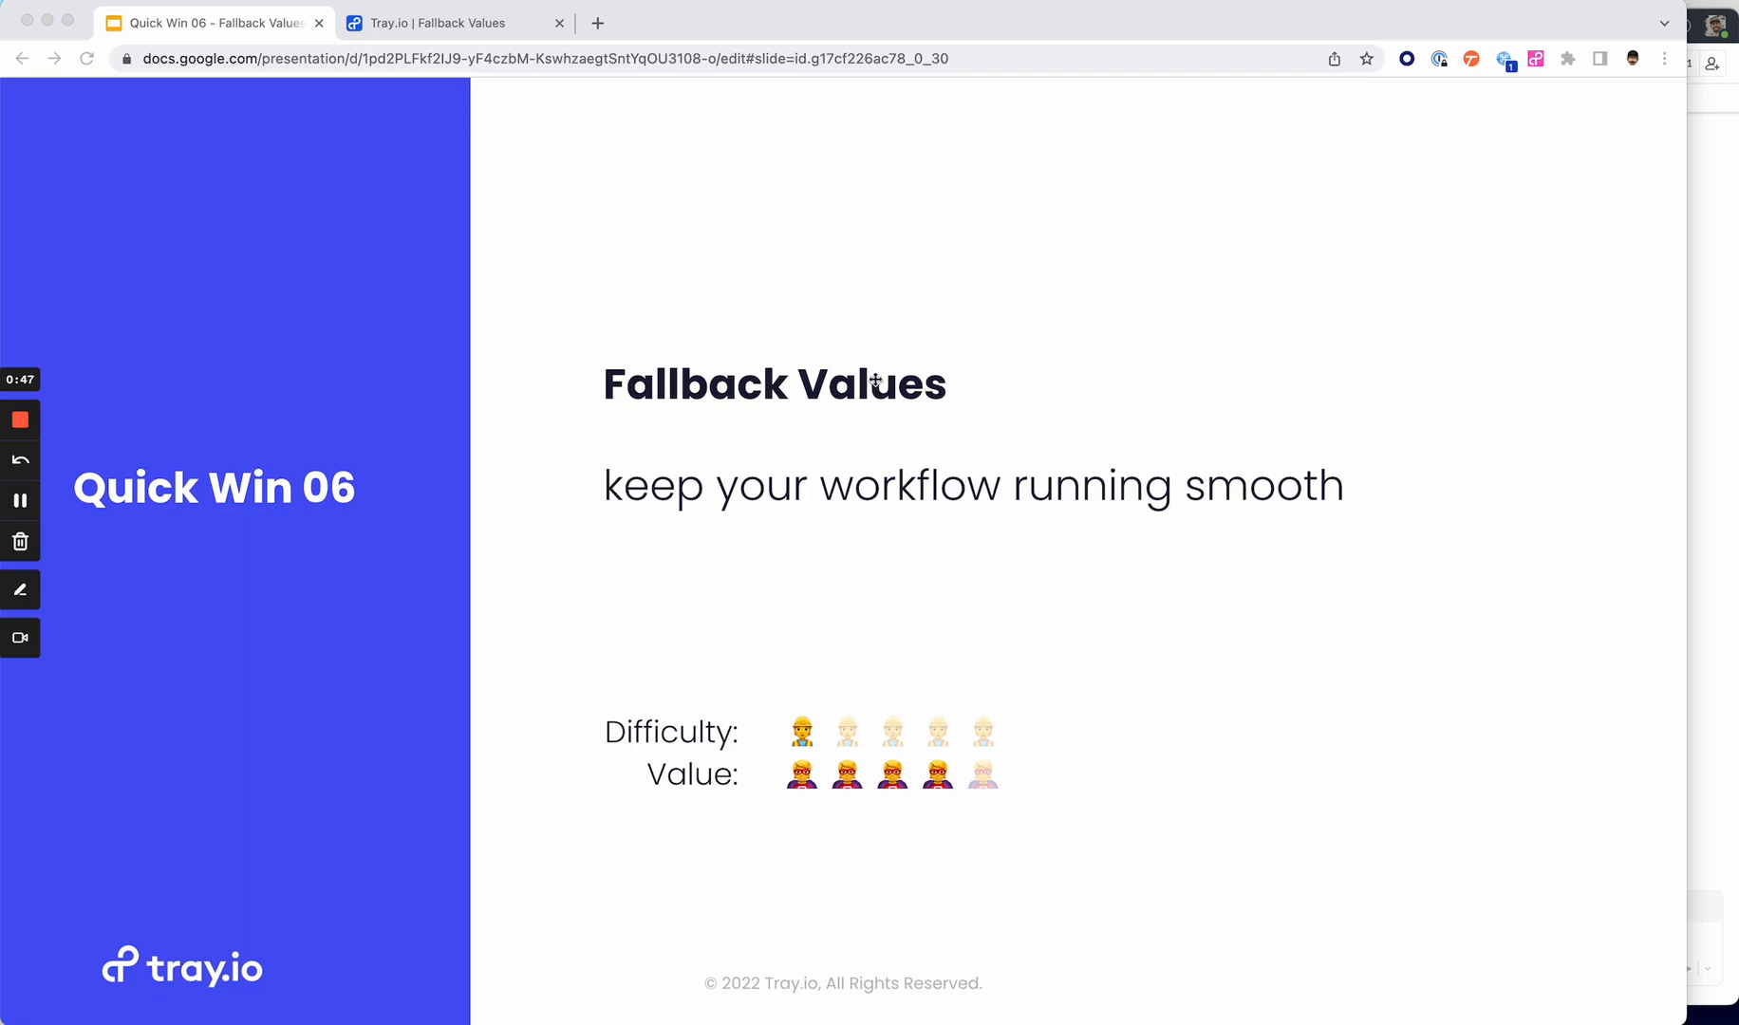
# - Switch to the Fallback Values workflow in Tray.io and run it
pyautogui.click(493, 25)
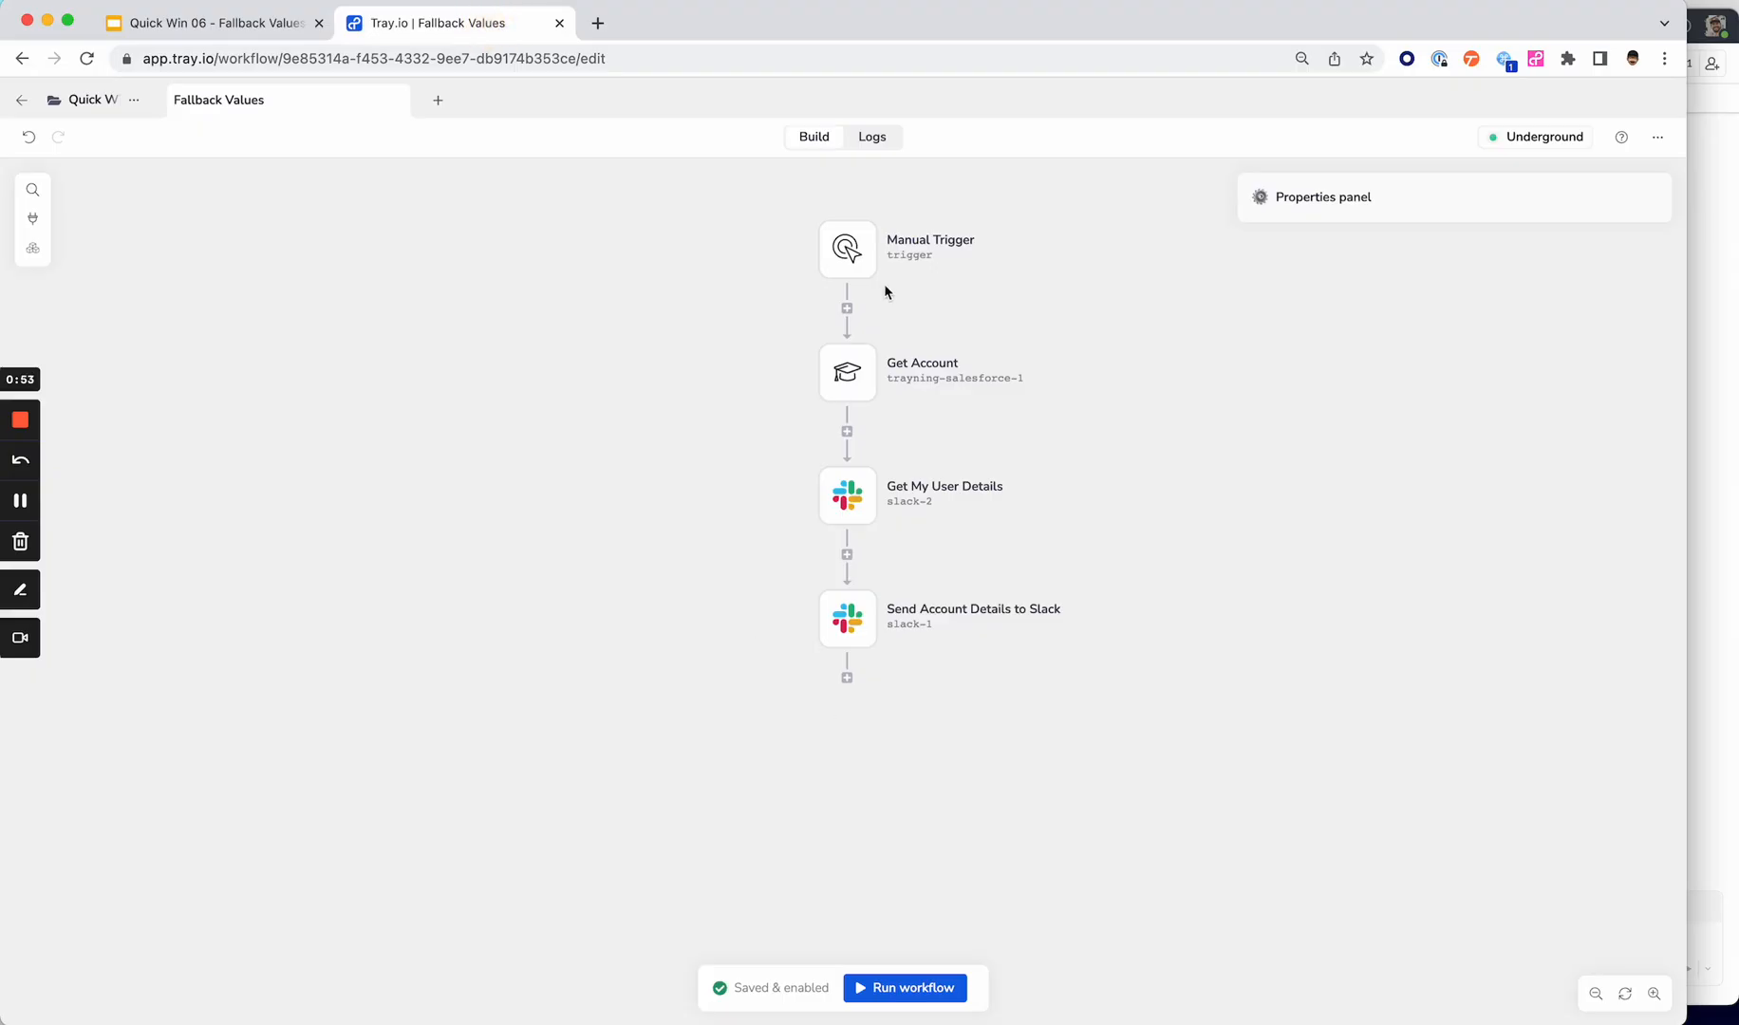
pyautogui.click(921, 988)
# - Inspect the fallback defined for the billing country reference in the Send Account Details to Slack message
pyautogui.click(853, 616)
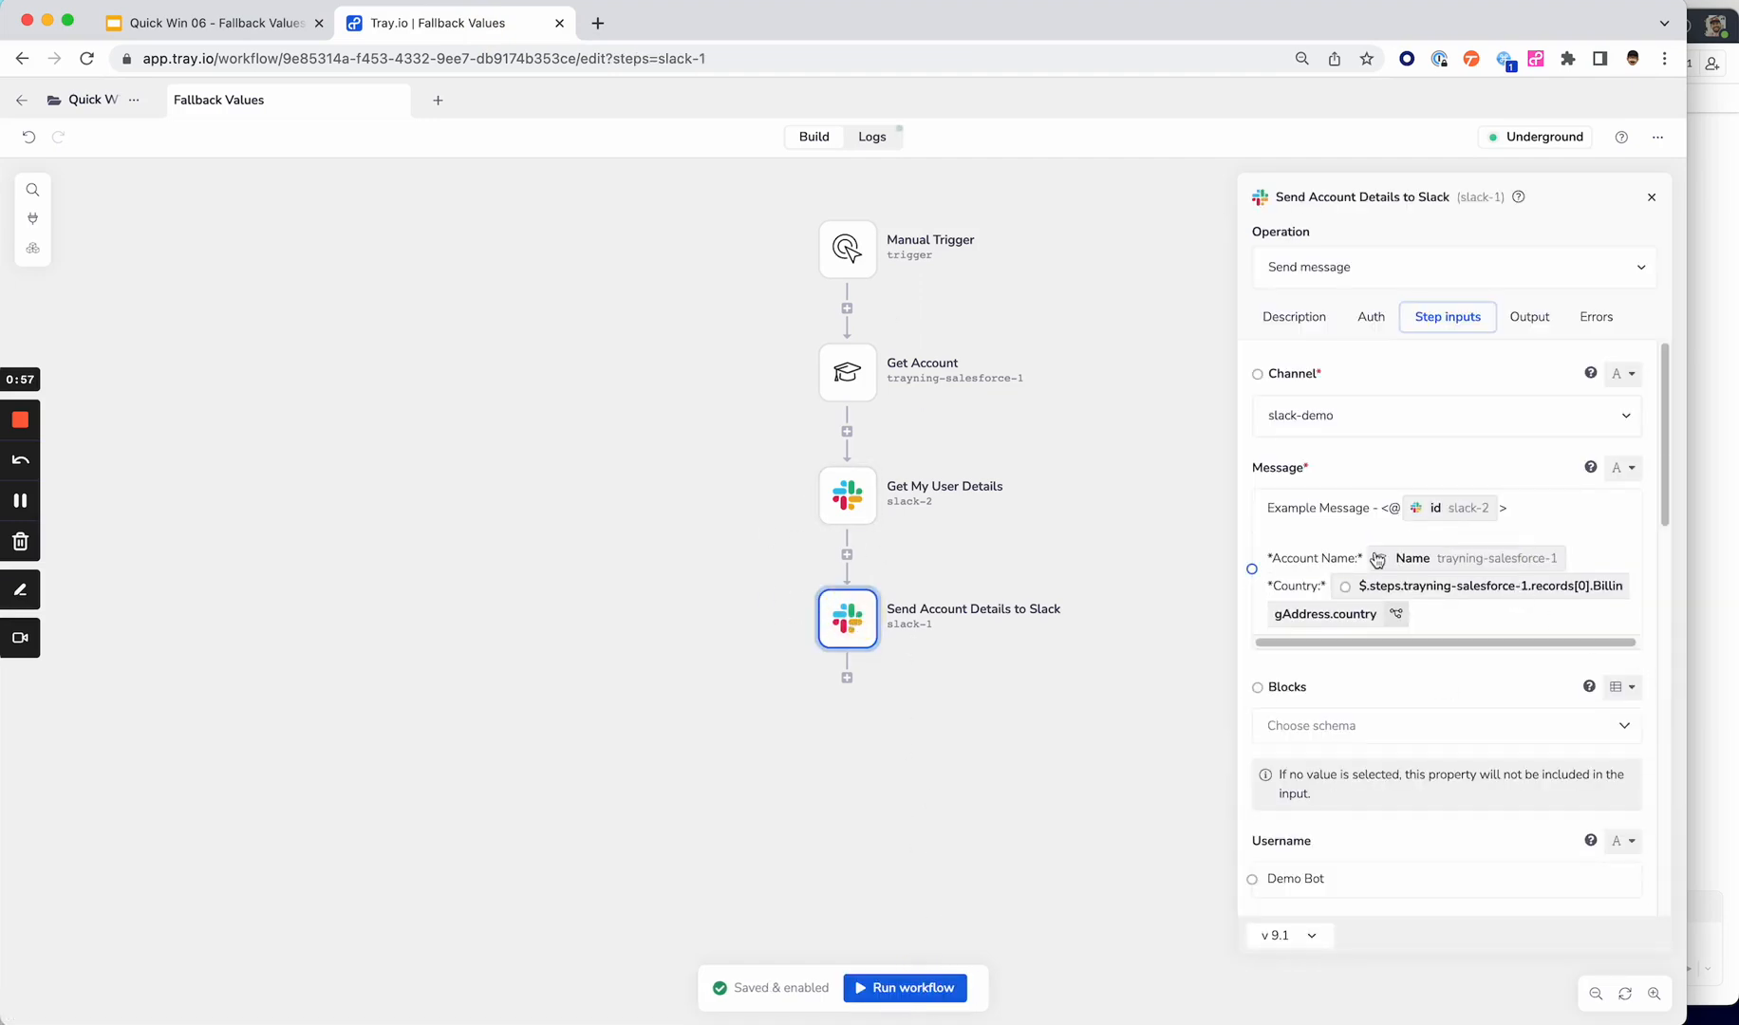
pyautogui.click(1374, 616)
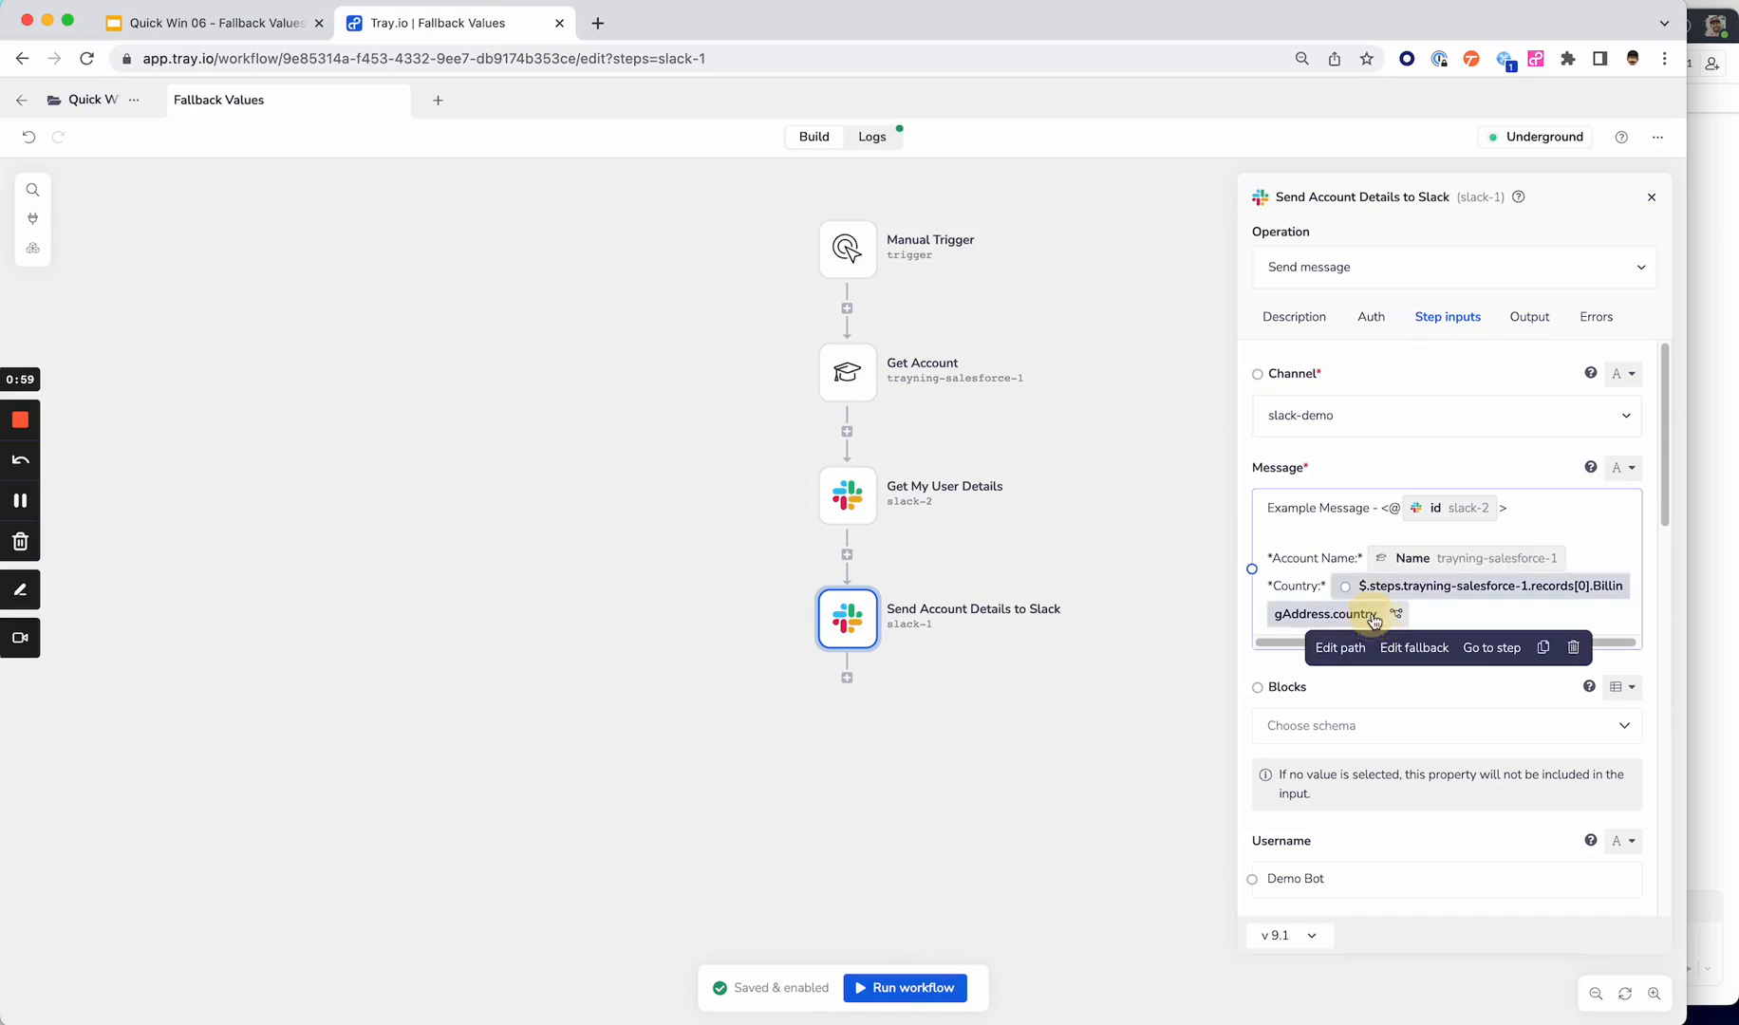
pyautogui.click(1413, 648)
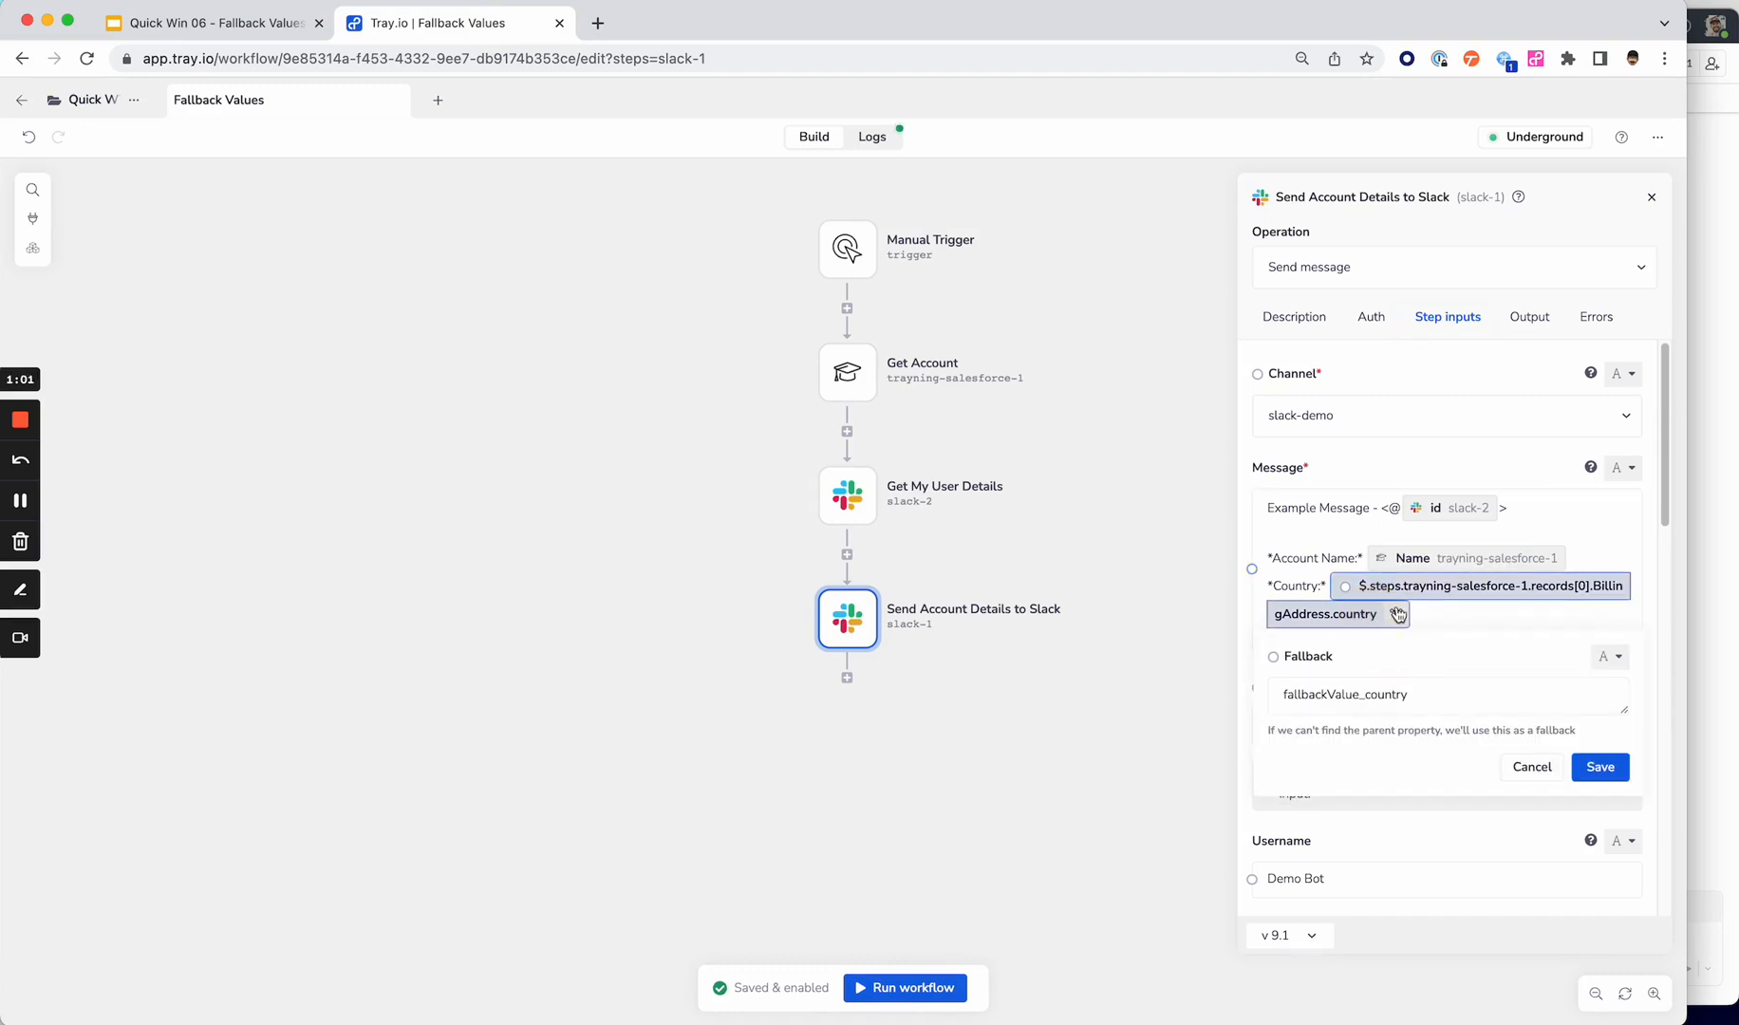
pyautogui.click(1079, 693)
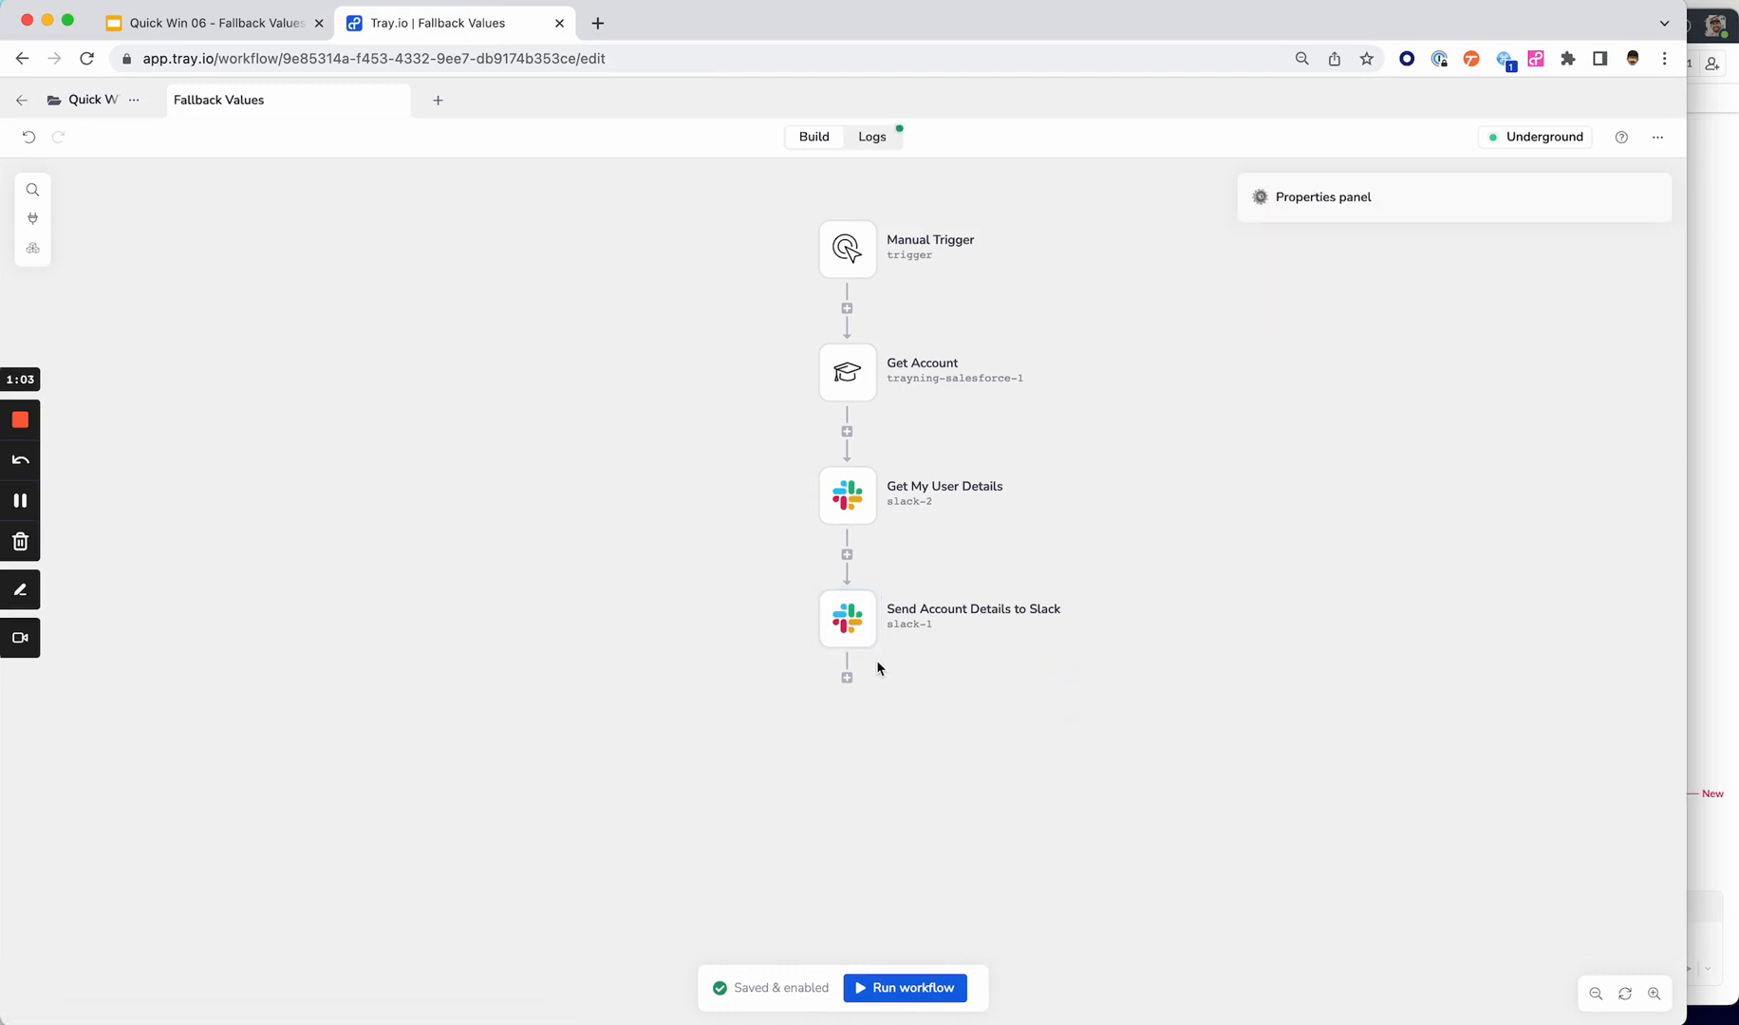
# - Change the Channel input of Send Account Details to Slack to a jsonpath mapped to $.steps.slack-2.user.id
pyautogui.click(847, 619)
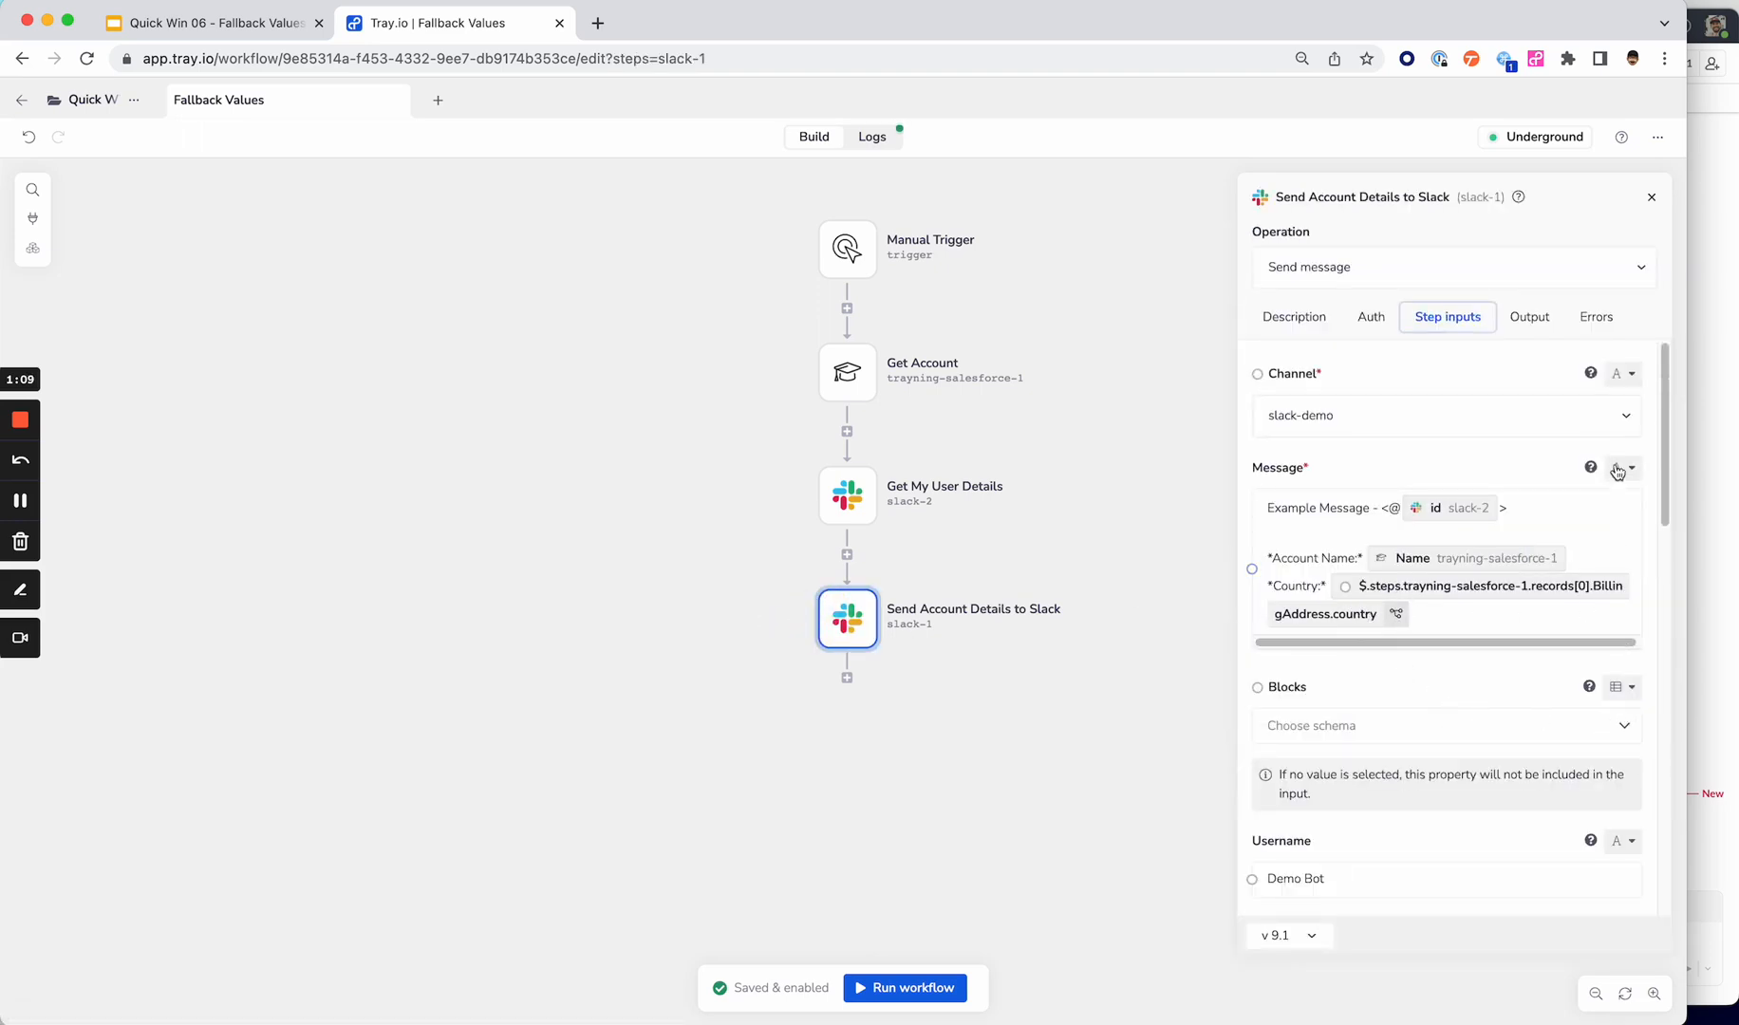
pyautogui.click(1624, 374)
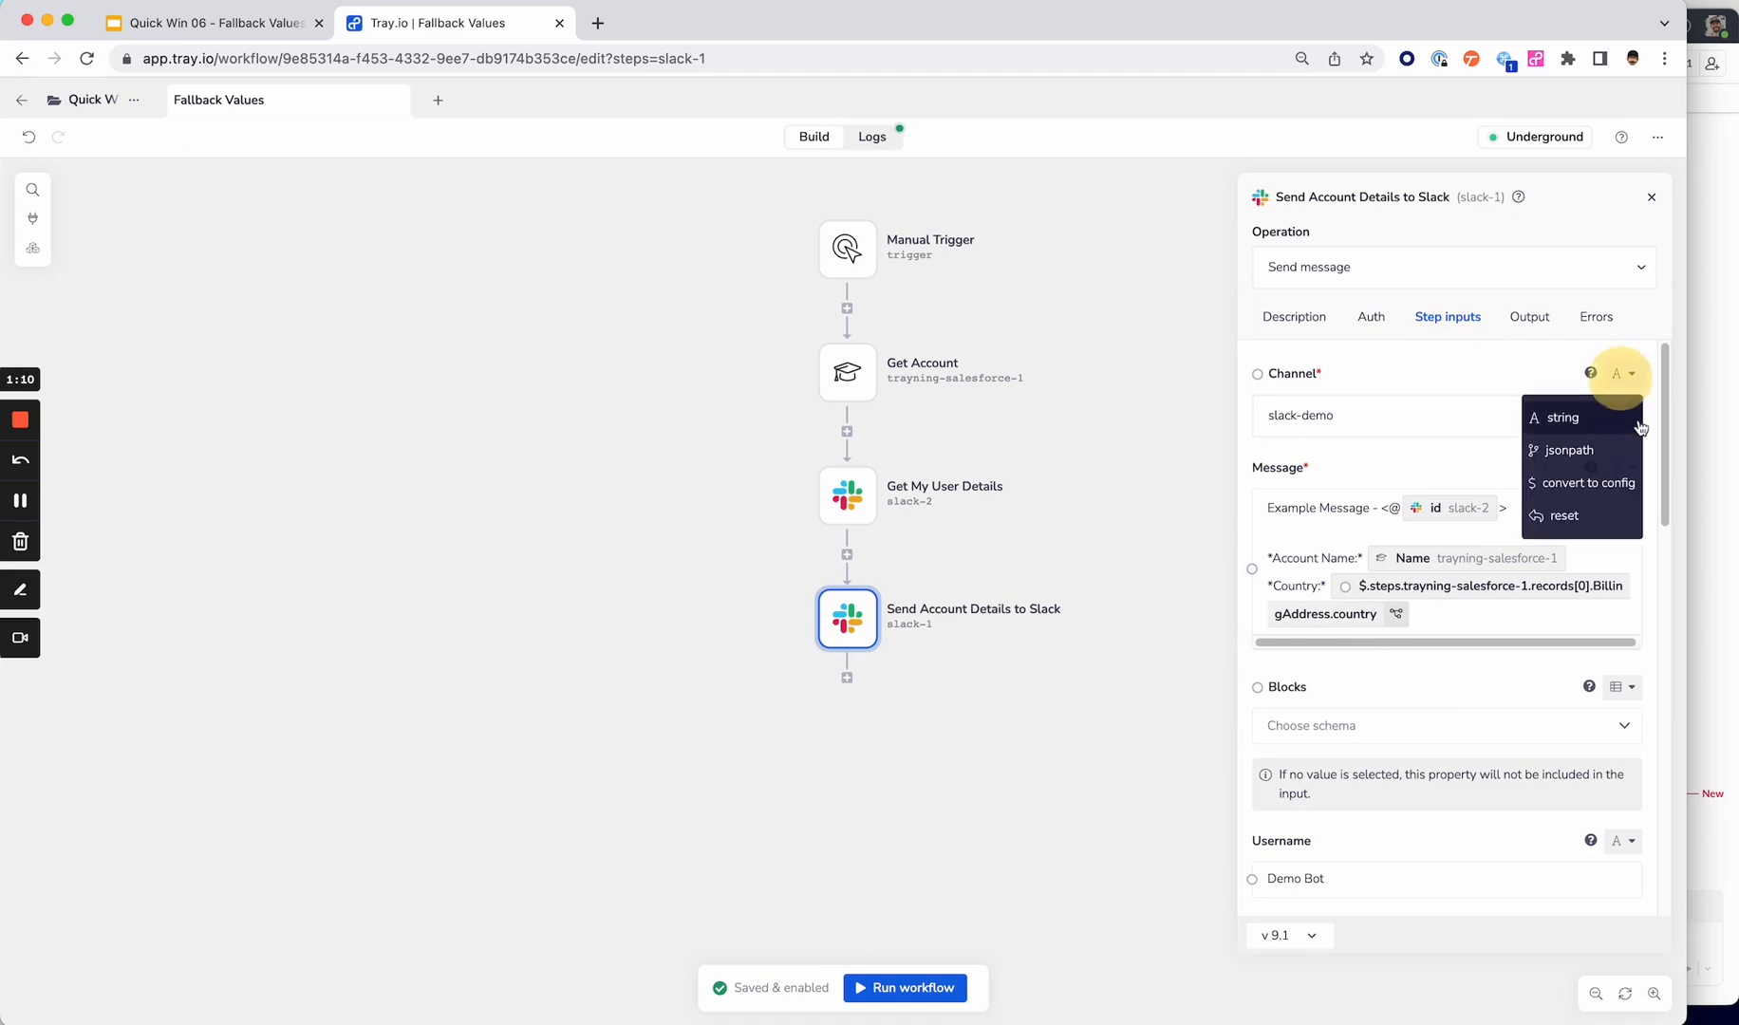
pyautogui.click(1569, 450)
pyautogui.click(1477, 418)
pyautogui.click(1414, 522)
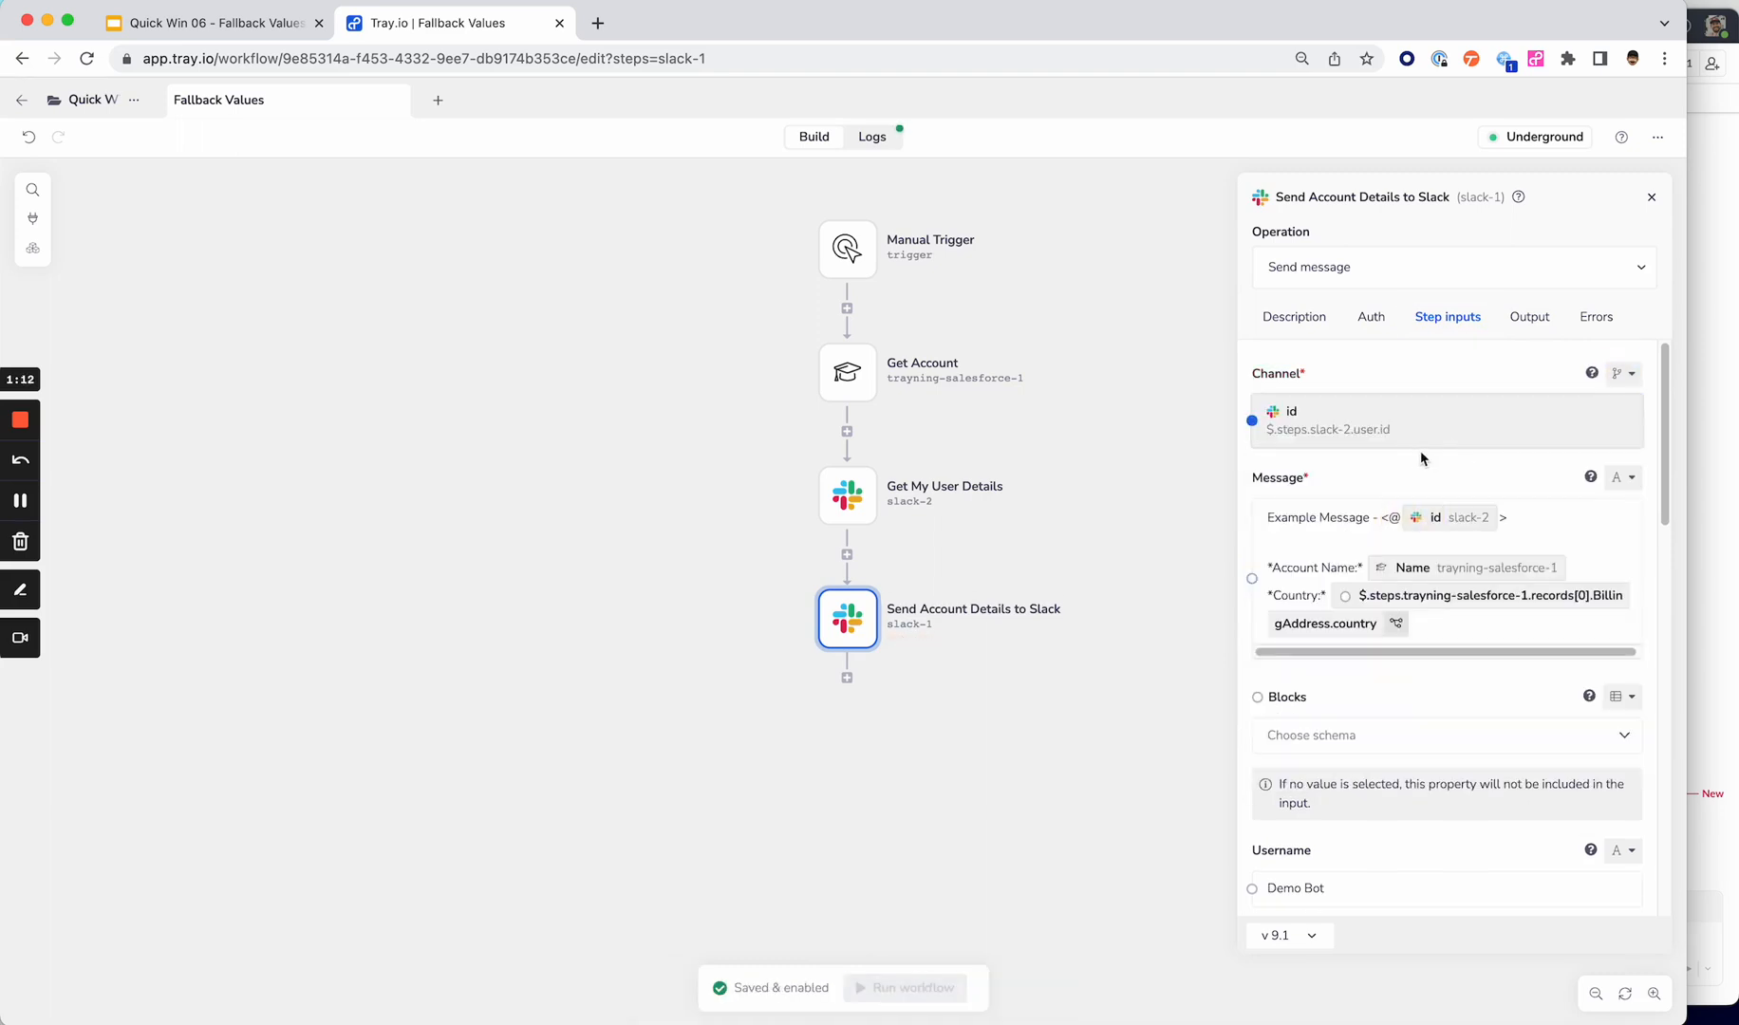
# - Try a fallback of asdfasd for the Channel reference, switching its type to jsonpath and back to string, and discard it
pyautogui.moveTo(1447, 435)
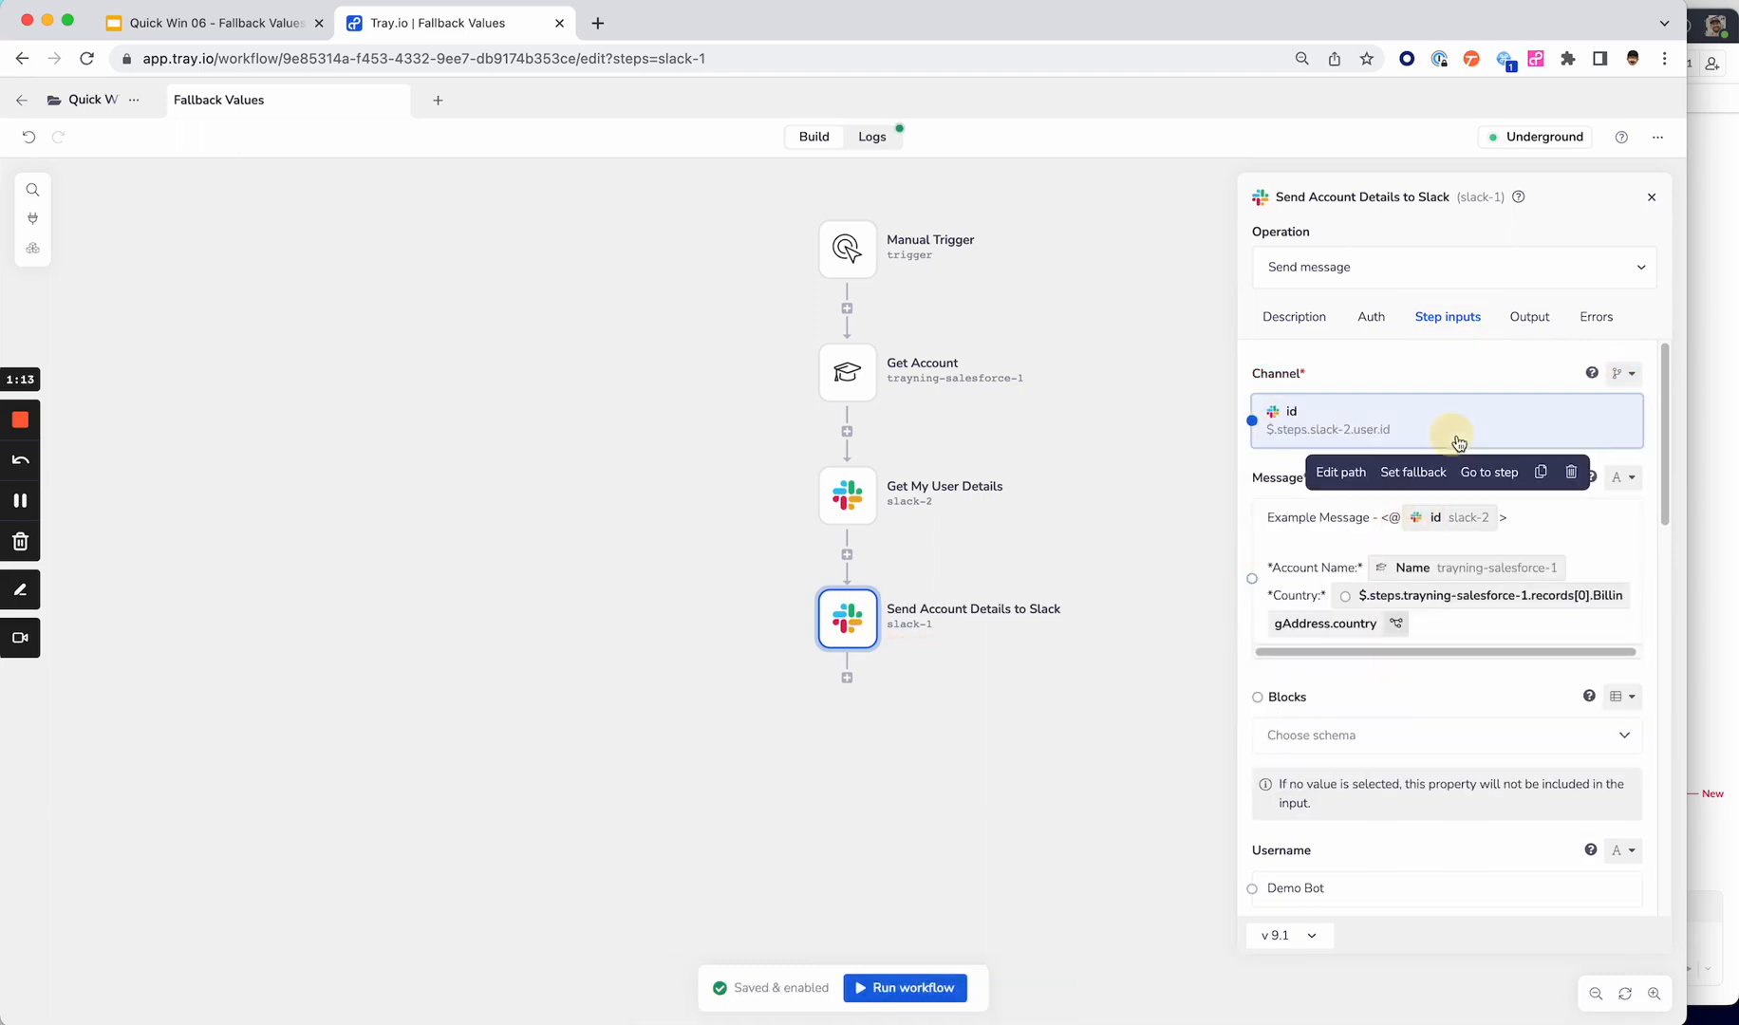
pyautogui.click(1409, 473)
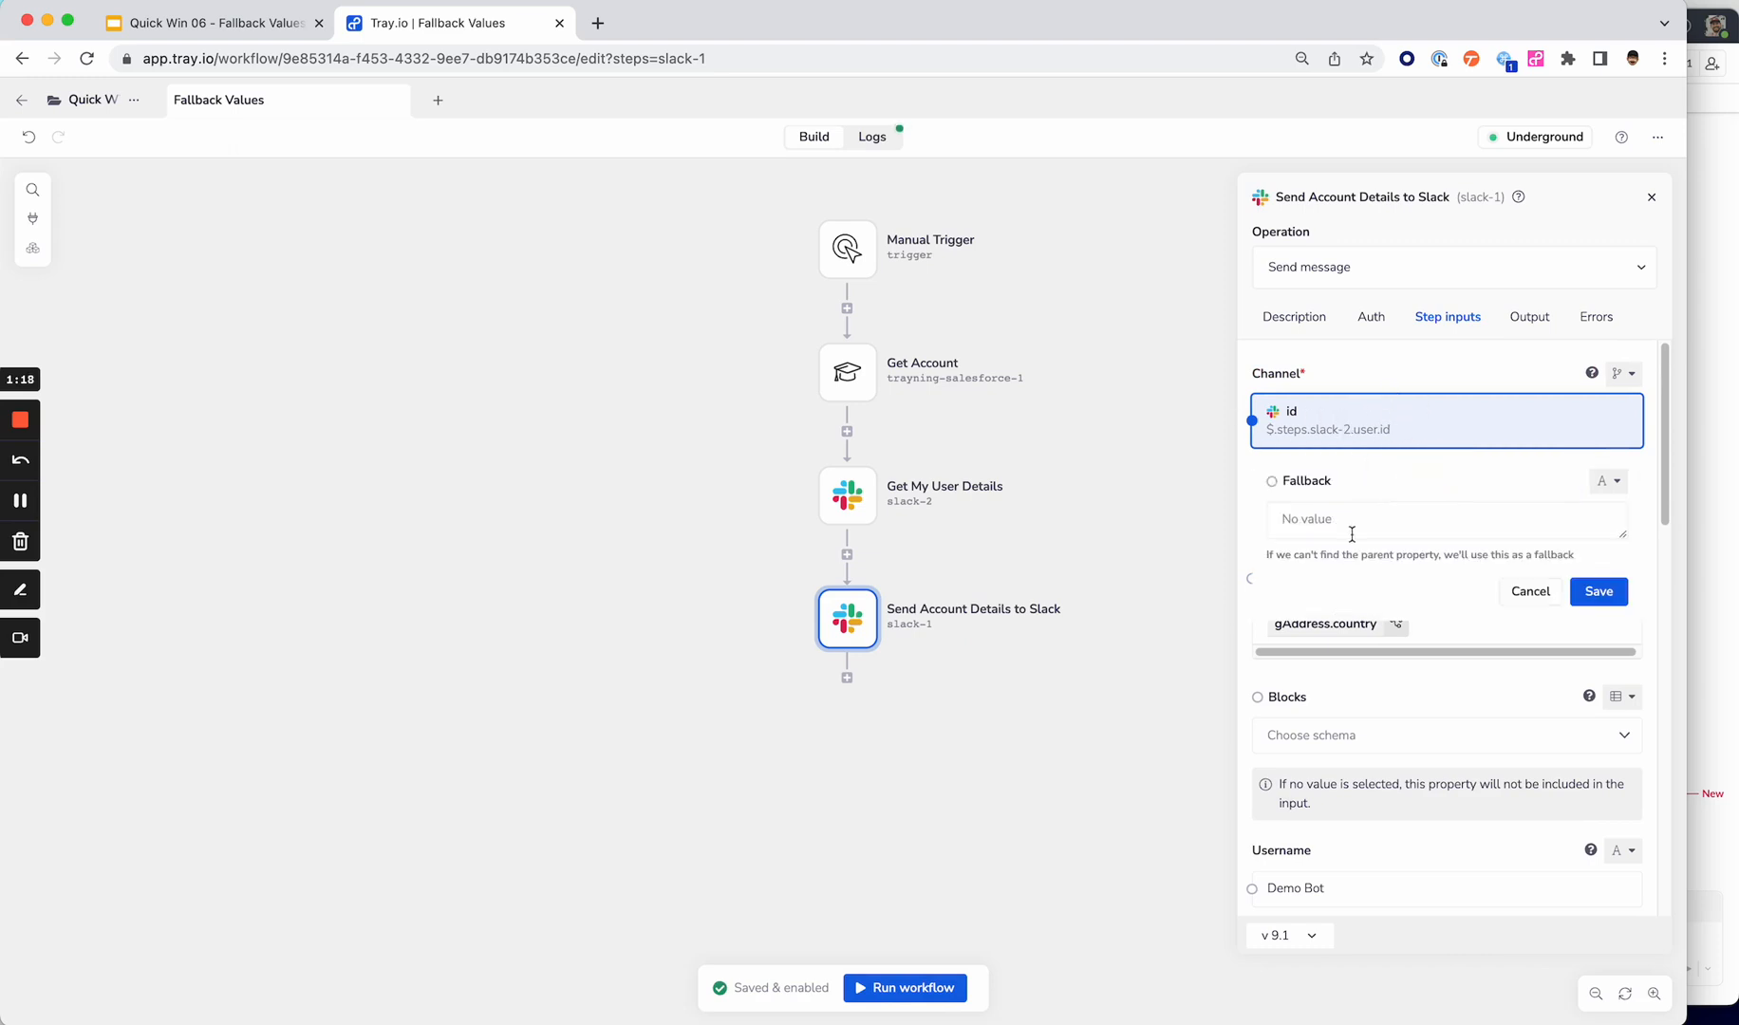
pyautogui.click(1343, 520)
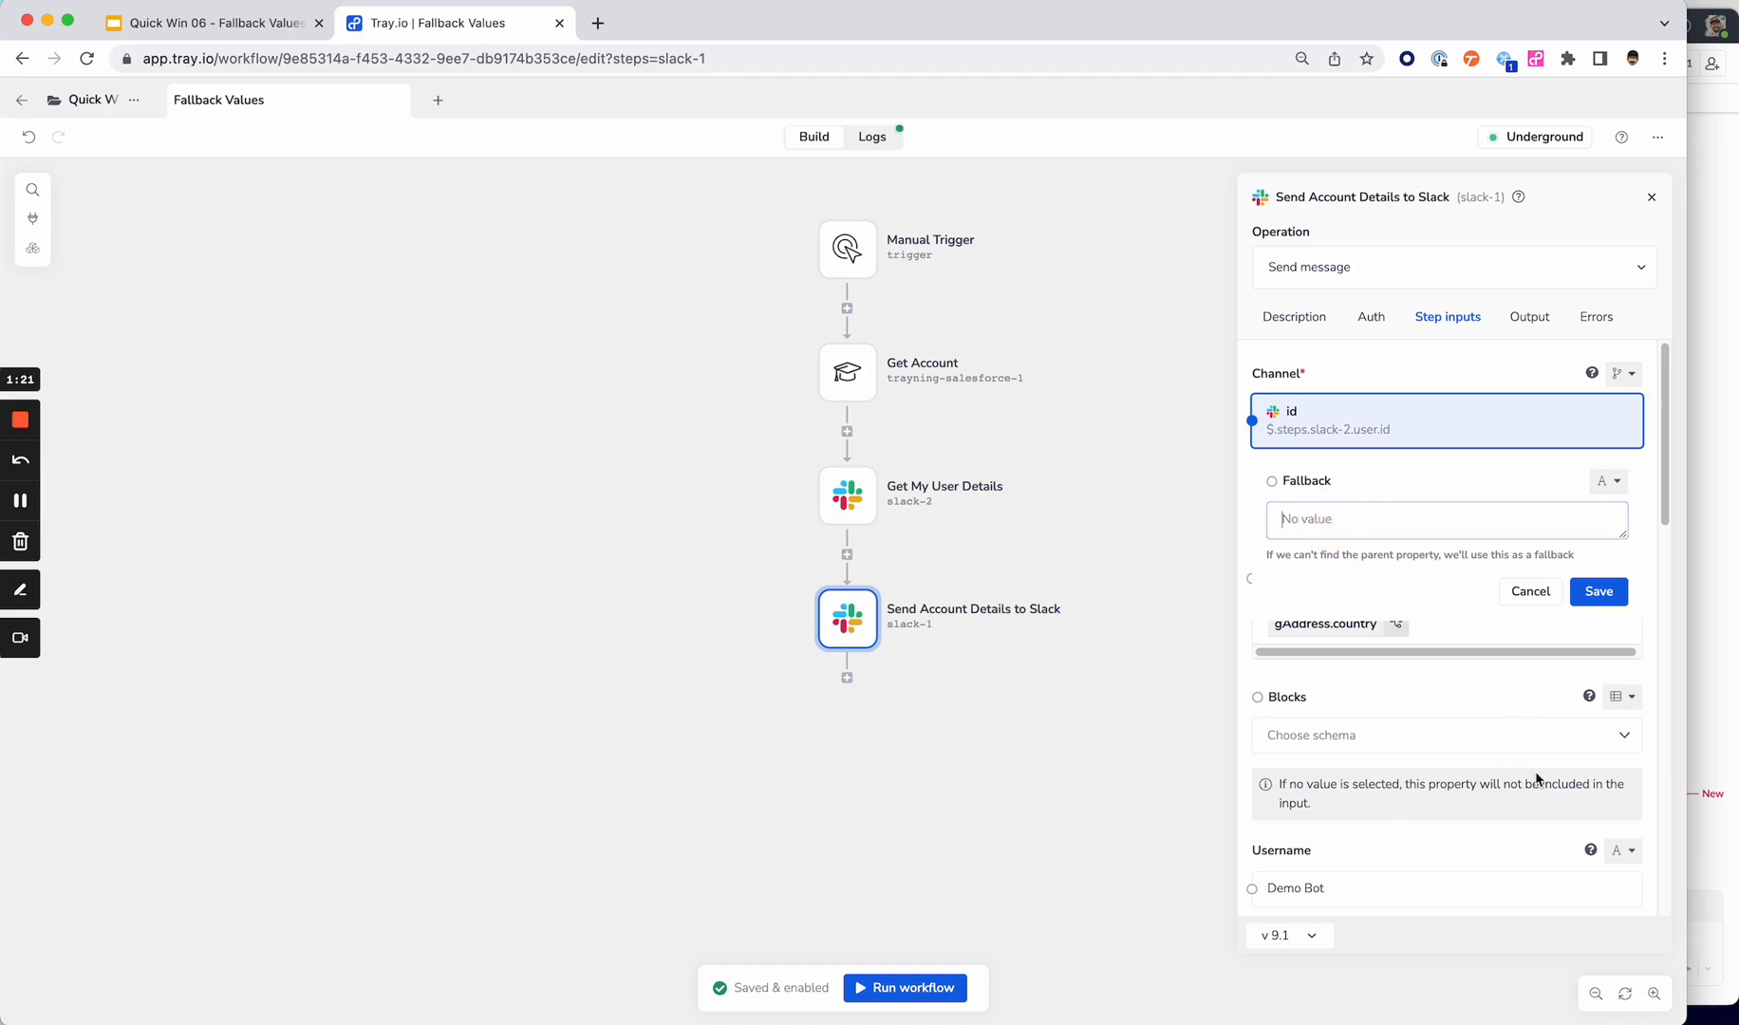
pyautogui.write('asdfasd')
pyautogui.click(1611, 481)
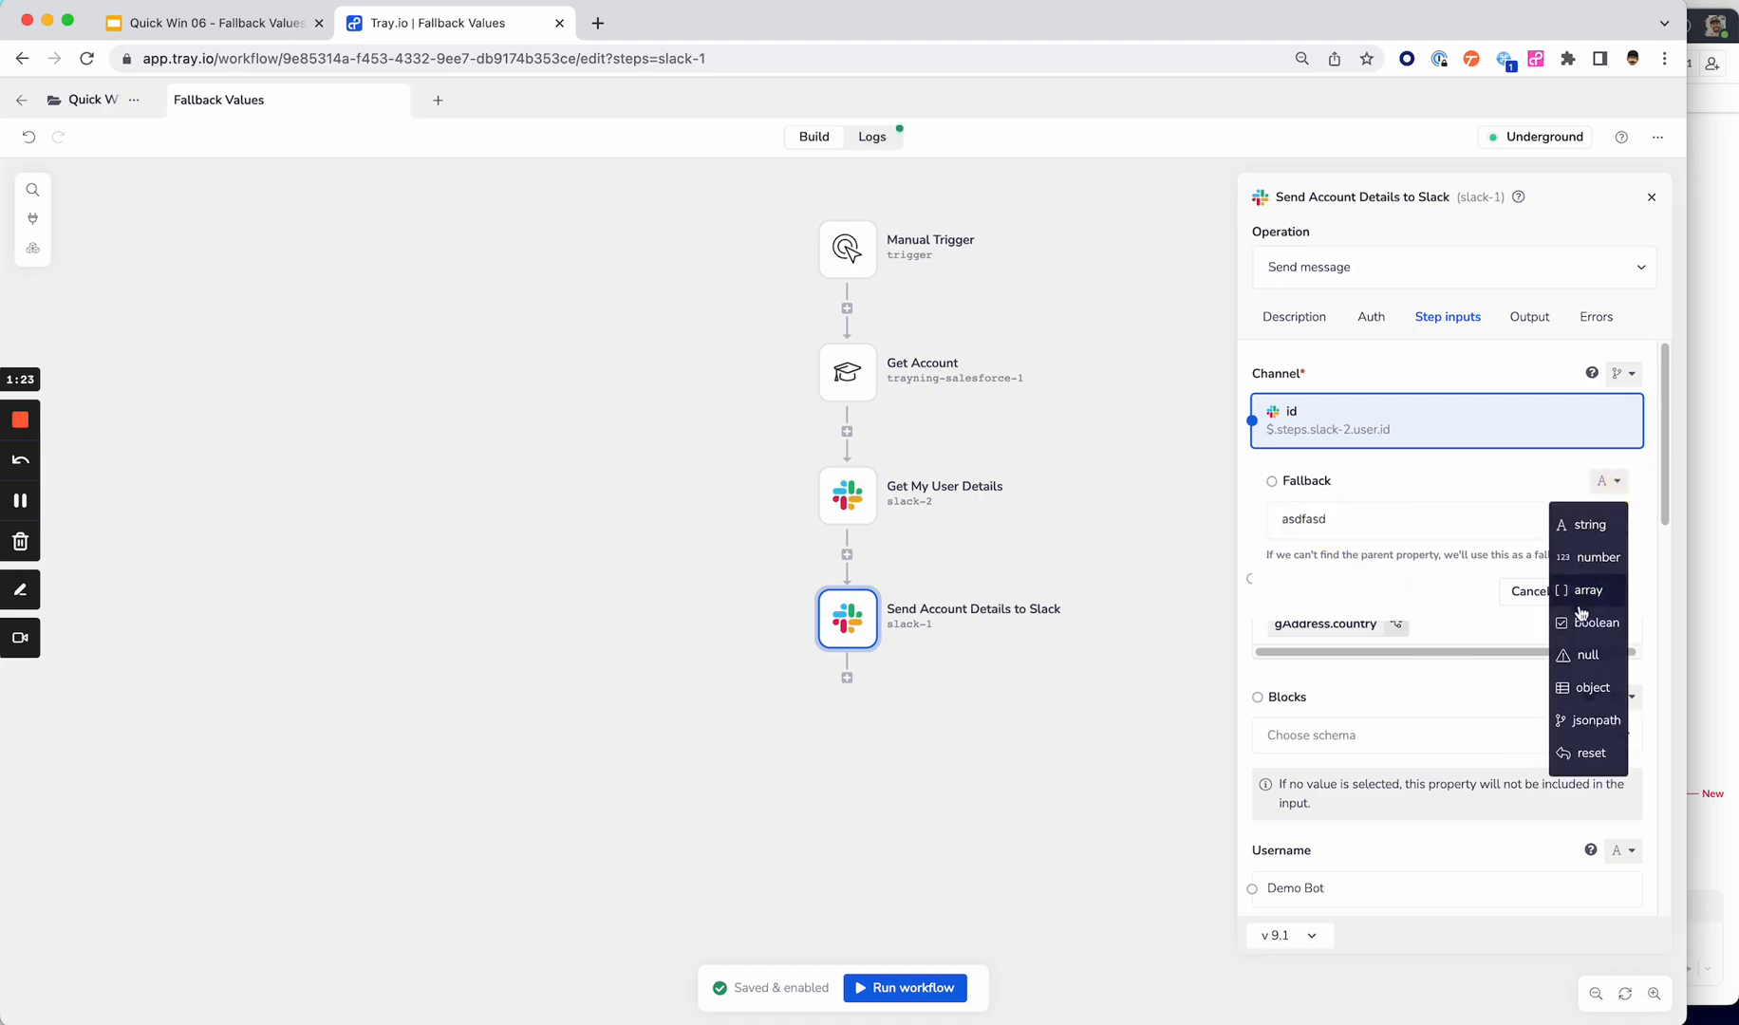
pyautogui.click(1584, 717)
pyautogui.click(1396, 527)
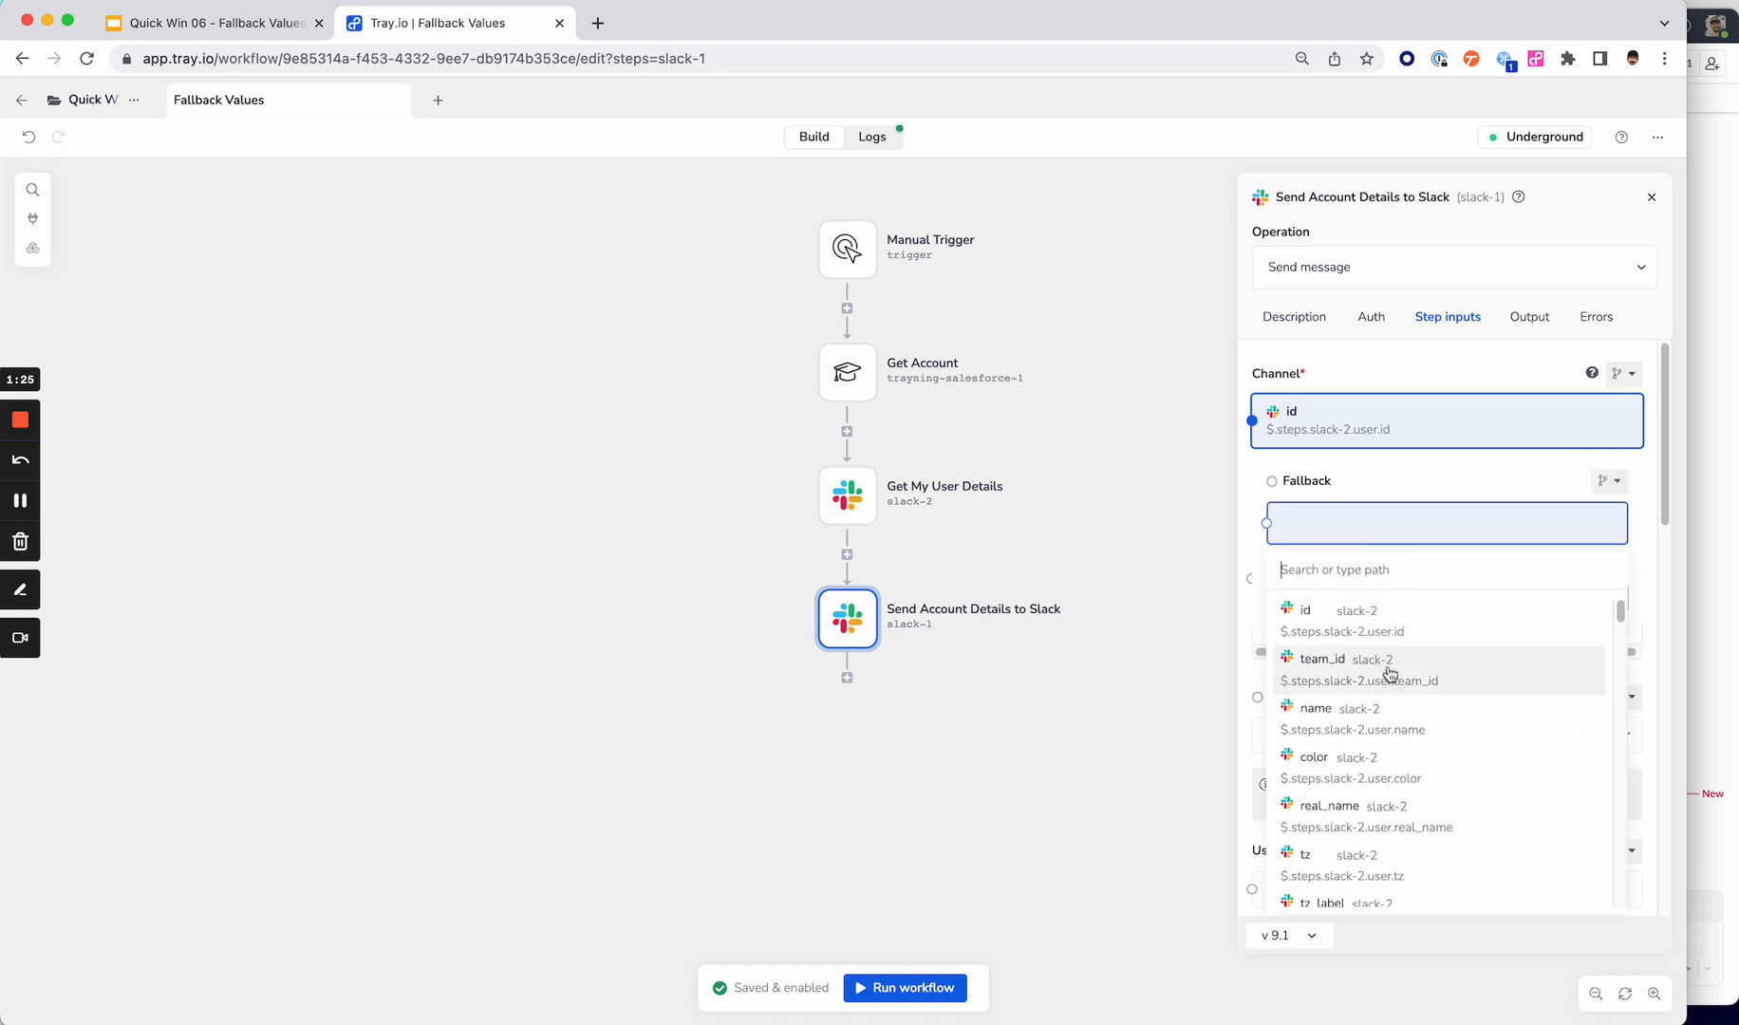
pyautogui.click(1471, 481)
pyautogui.click(1611, 482)
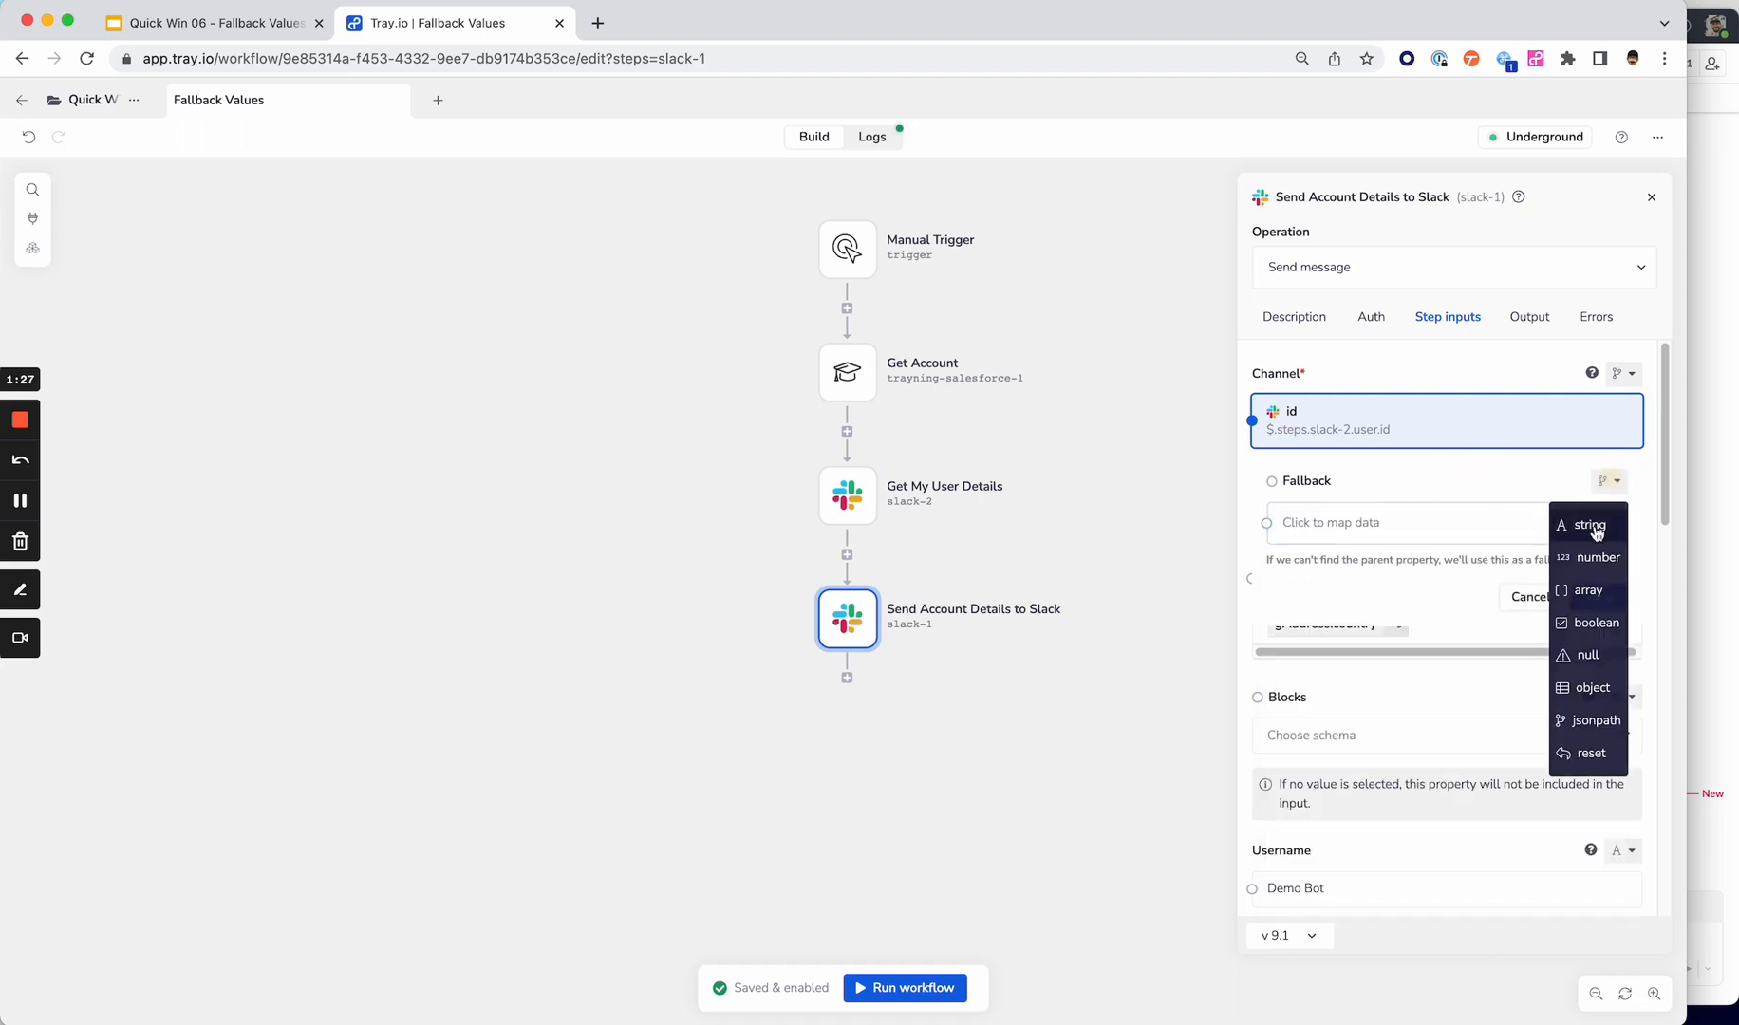
pyautogui.click(1581, 517)
pyautogui.click(1548, 596)
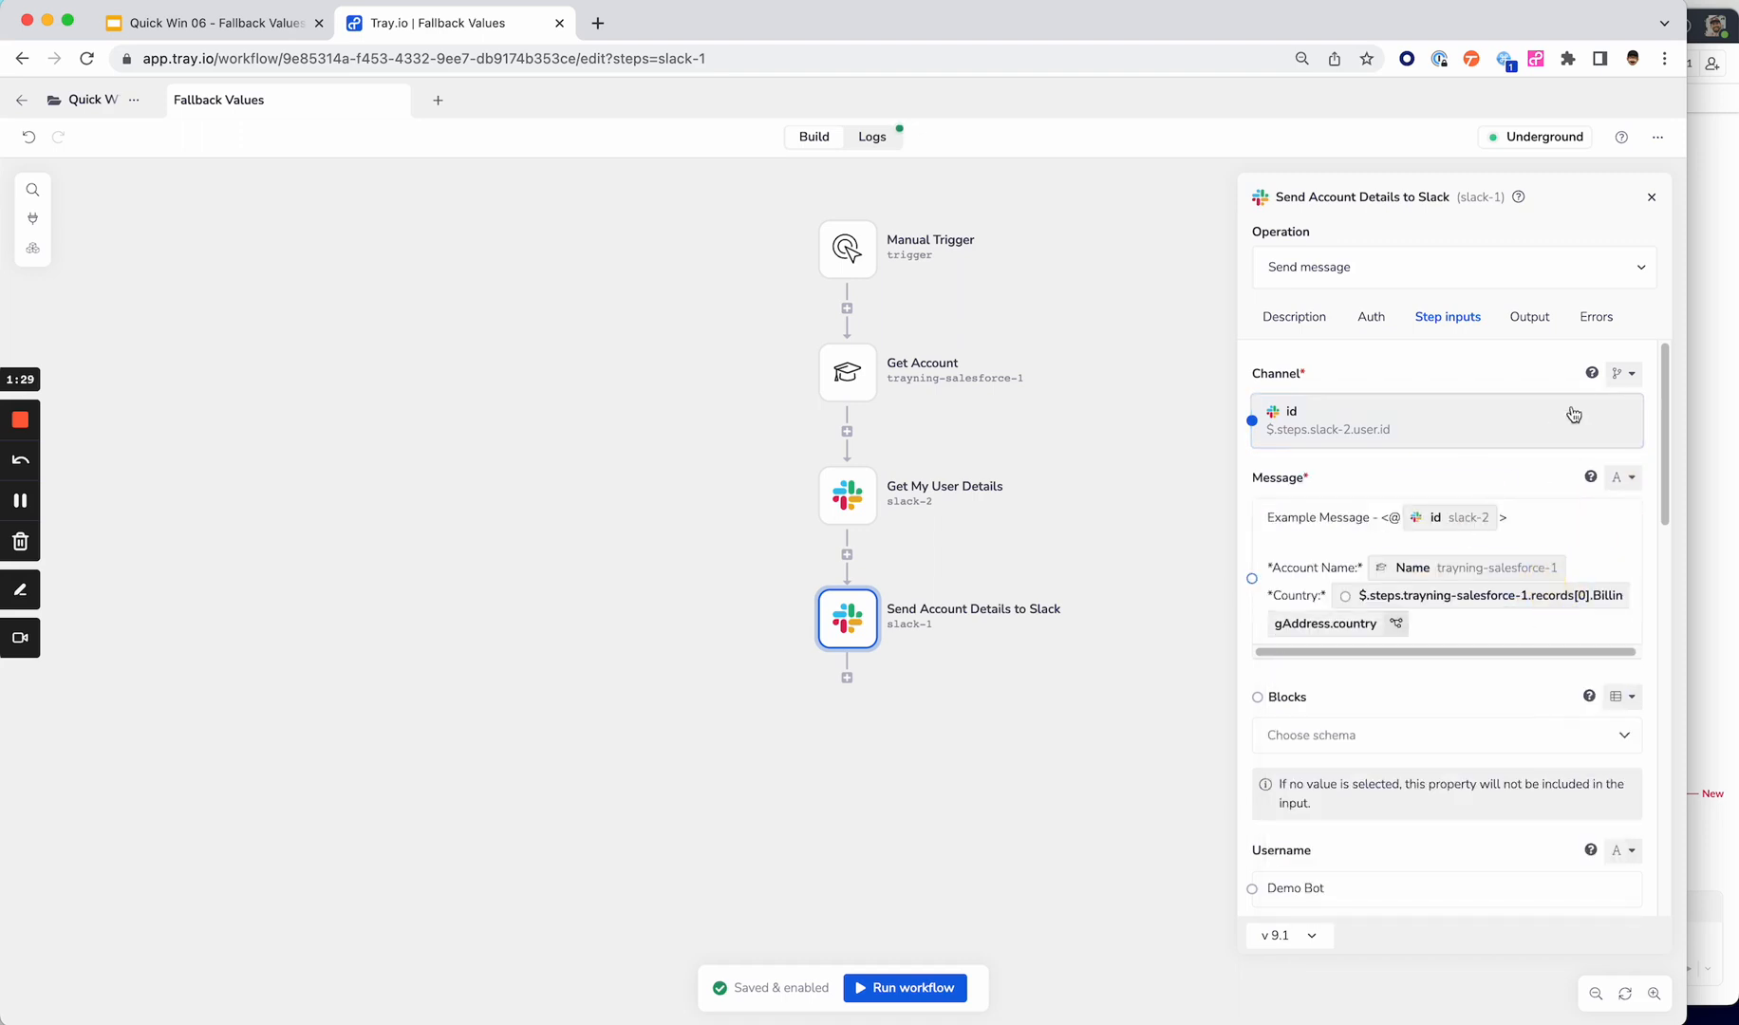
# - Convert the Channel input back to a string and set it to slack-demo
pyautogui.click(1623, 373)
pyautogui.click(1603, 483)
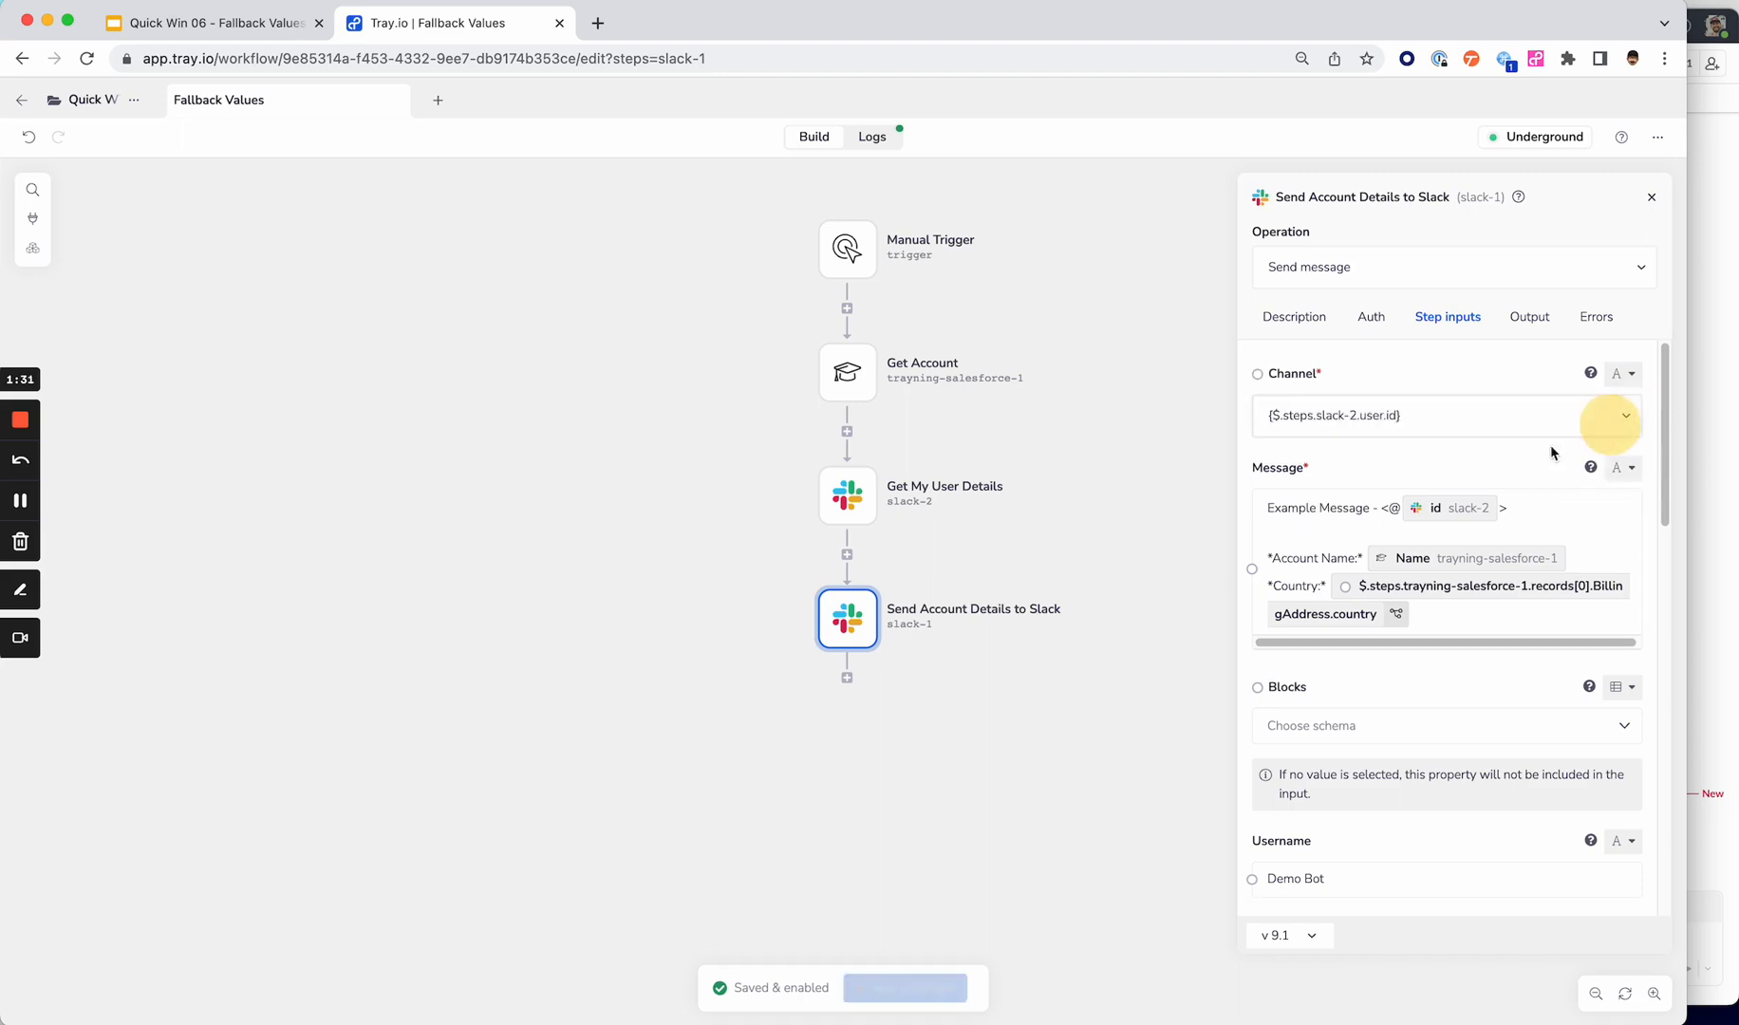
pyautogui.click(1425, 427)
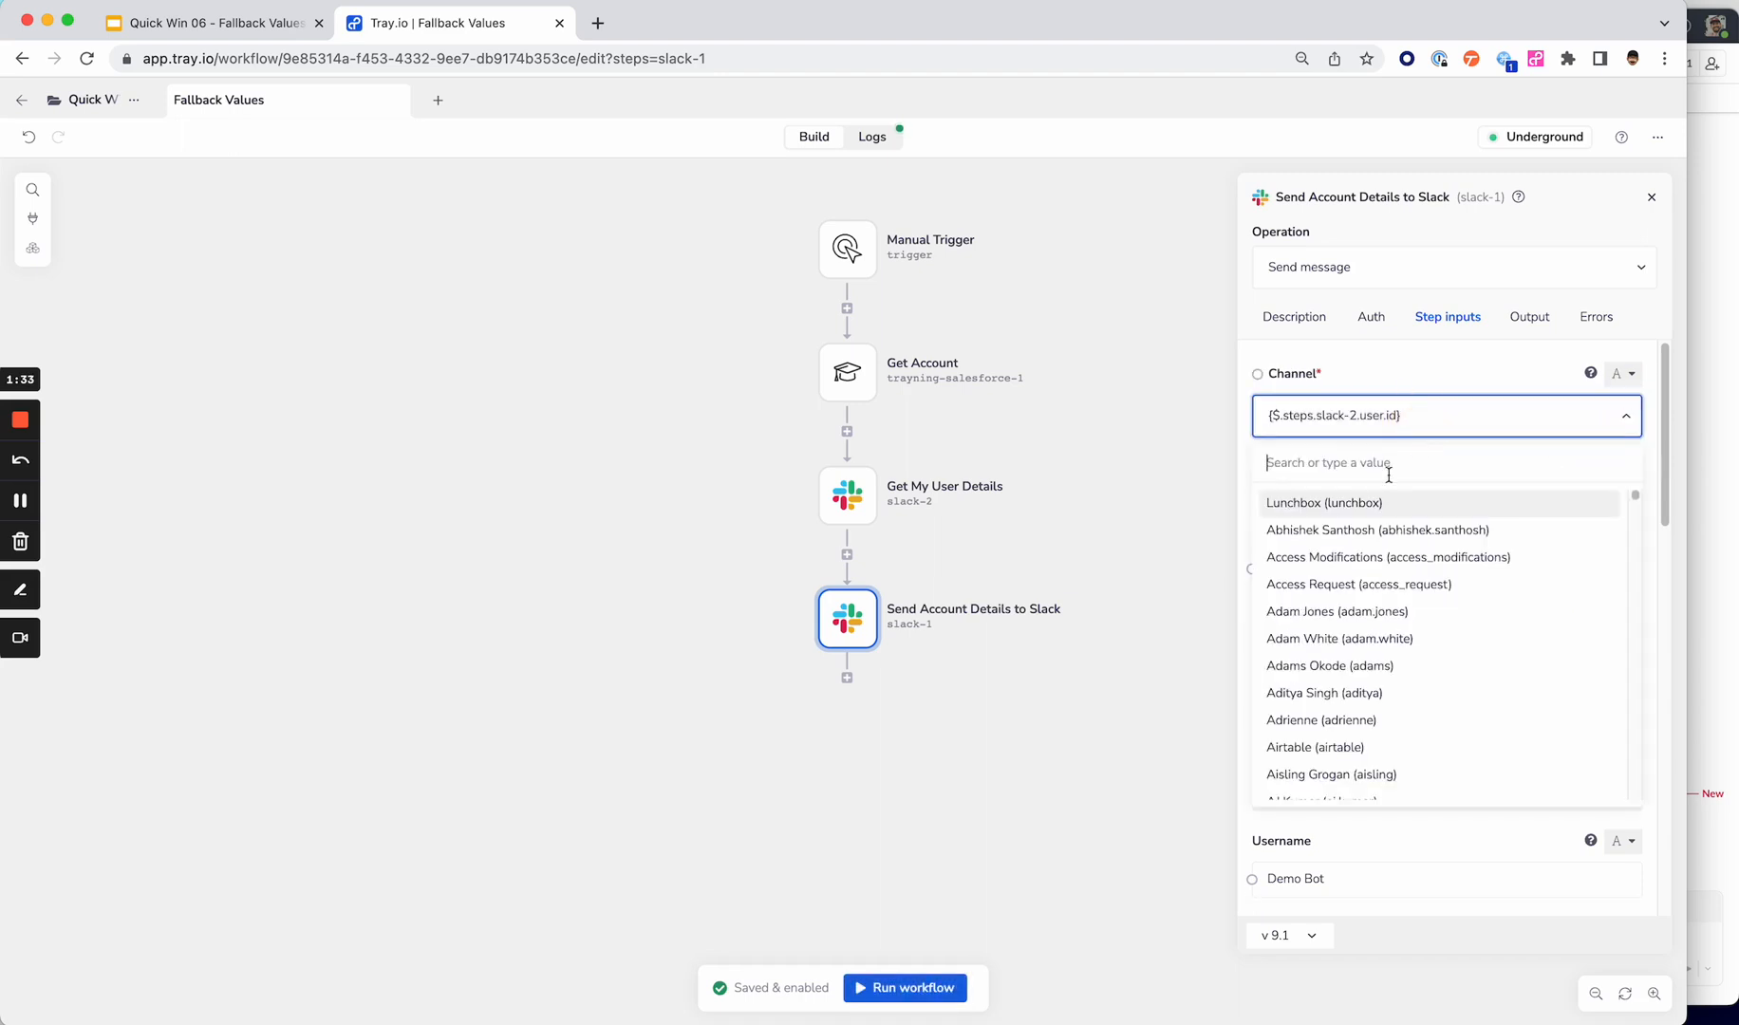
pyautogui.write('slack demo')
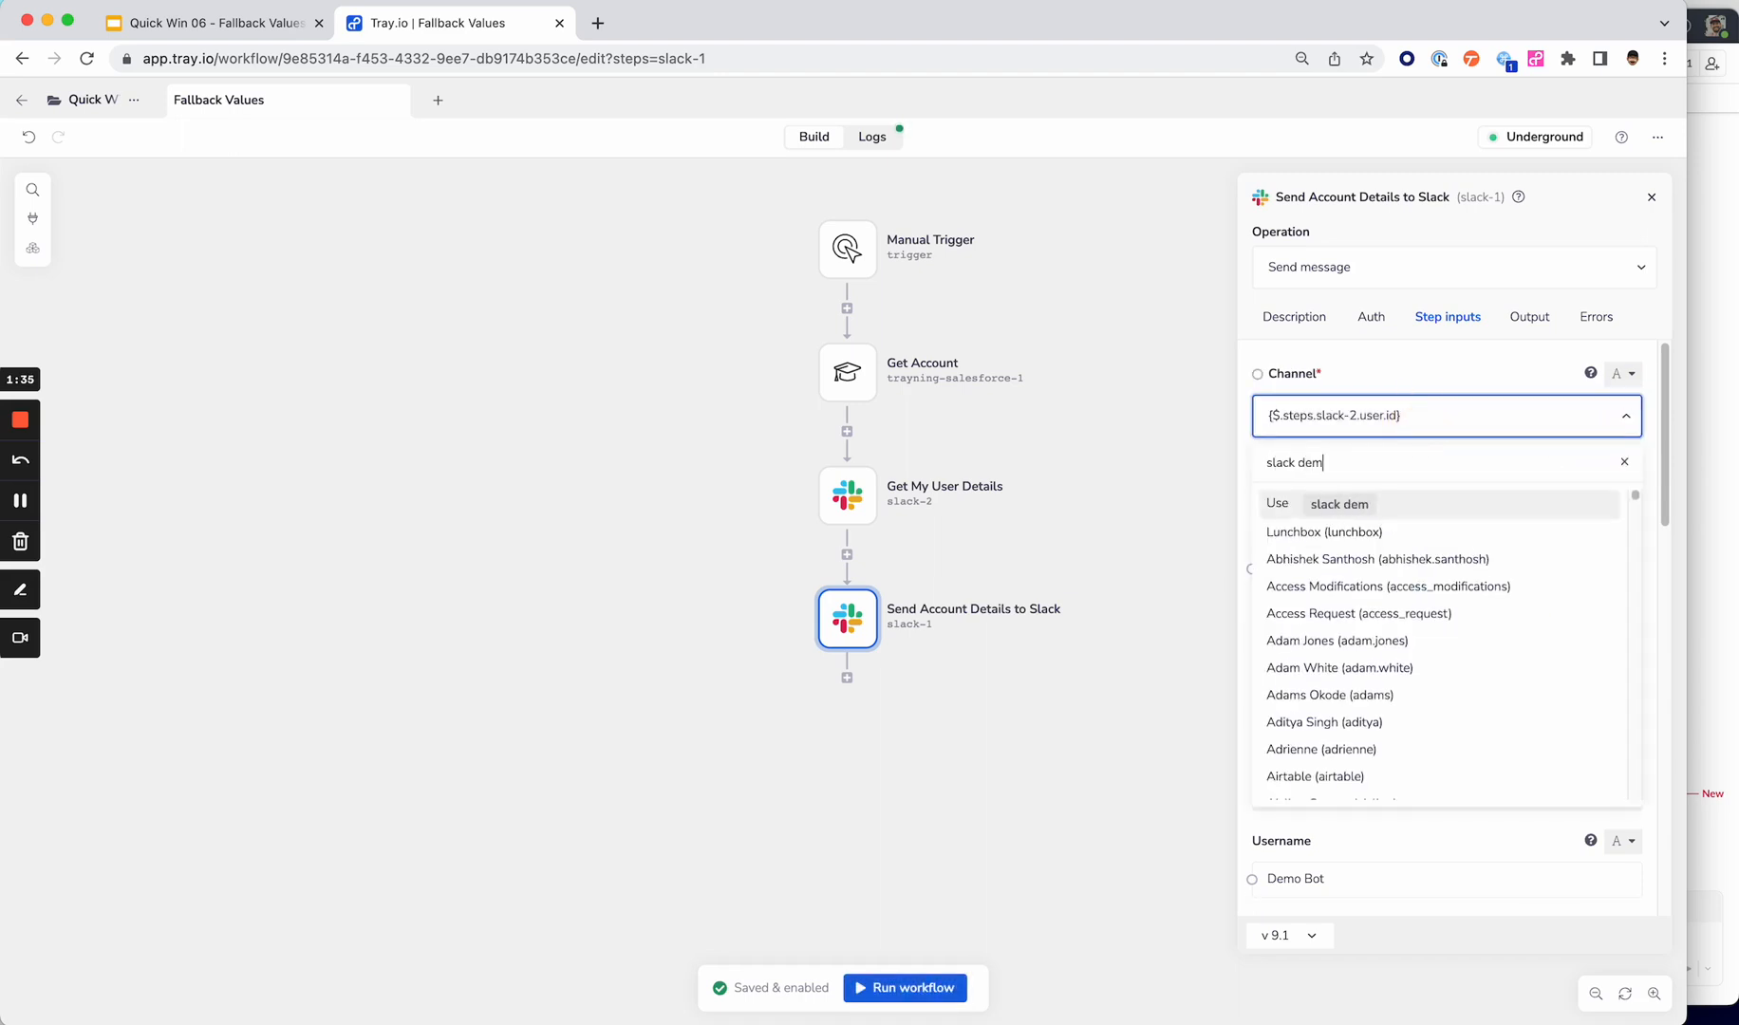
pyautogui.doubleClick(1360, 456)
pyautogui.press('Left')
pyautogui.press('BackSpace')
pyautogui.write('-')
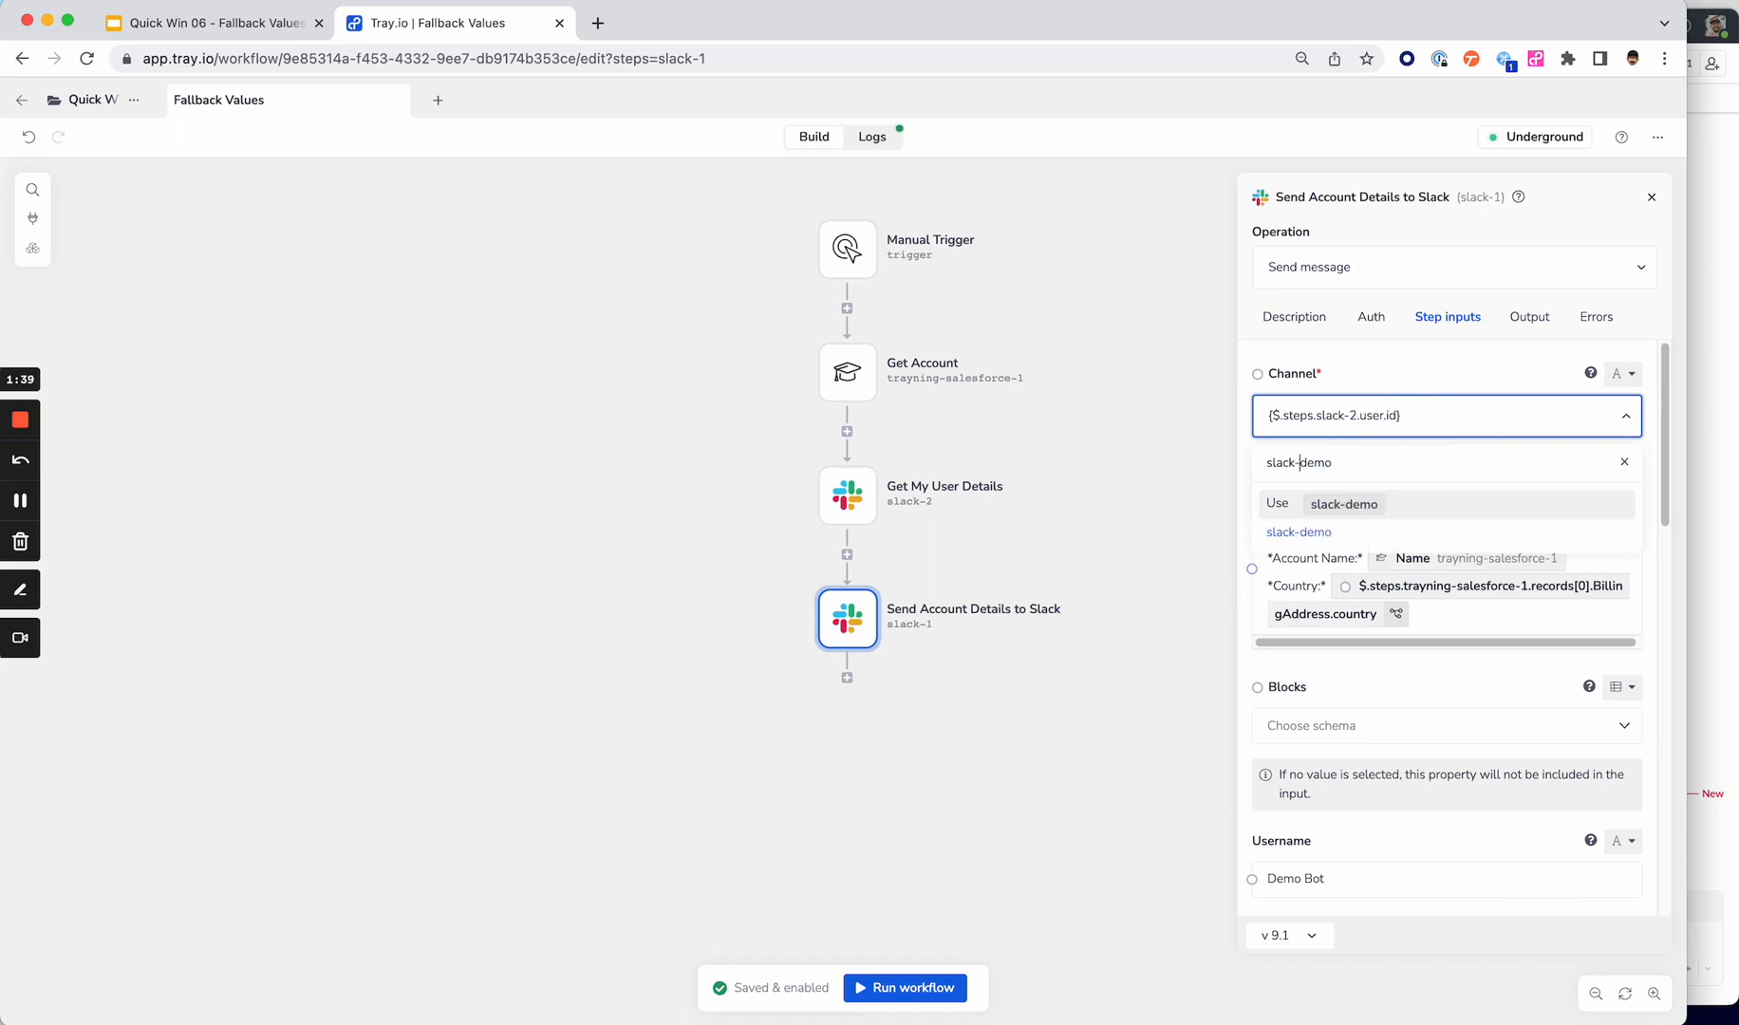
pyautogui.press('Return')
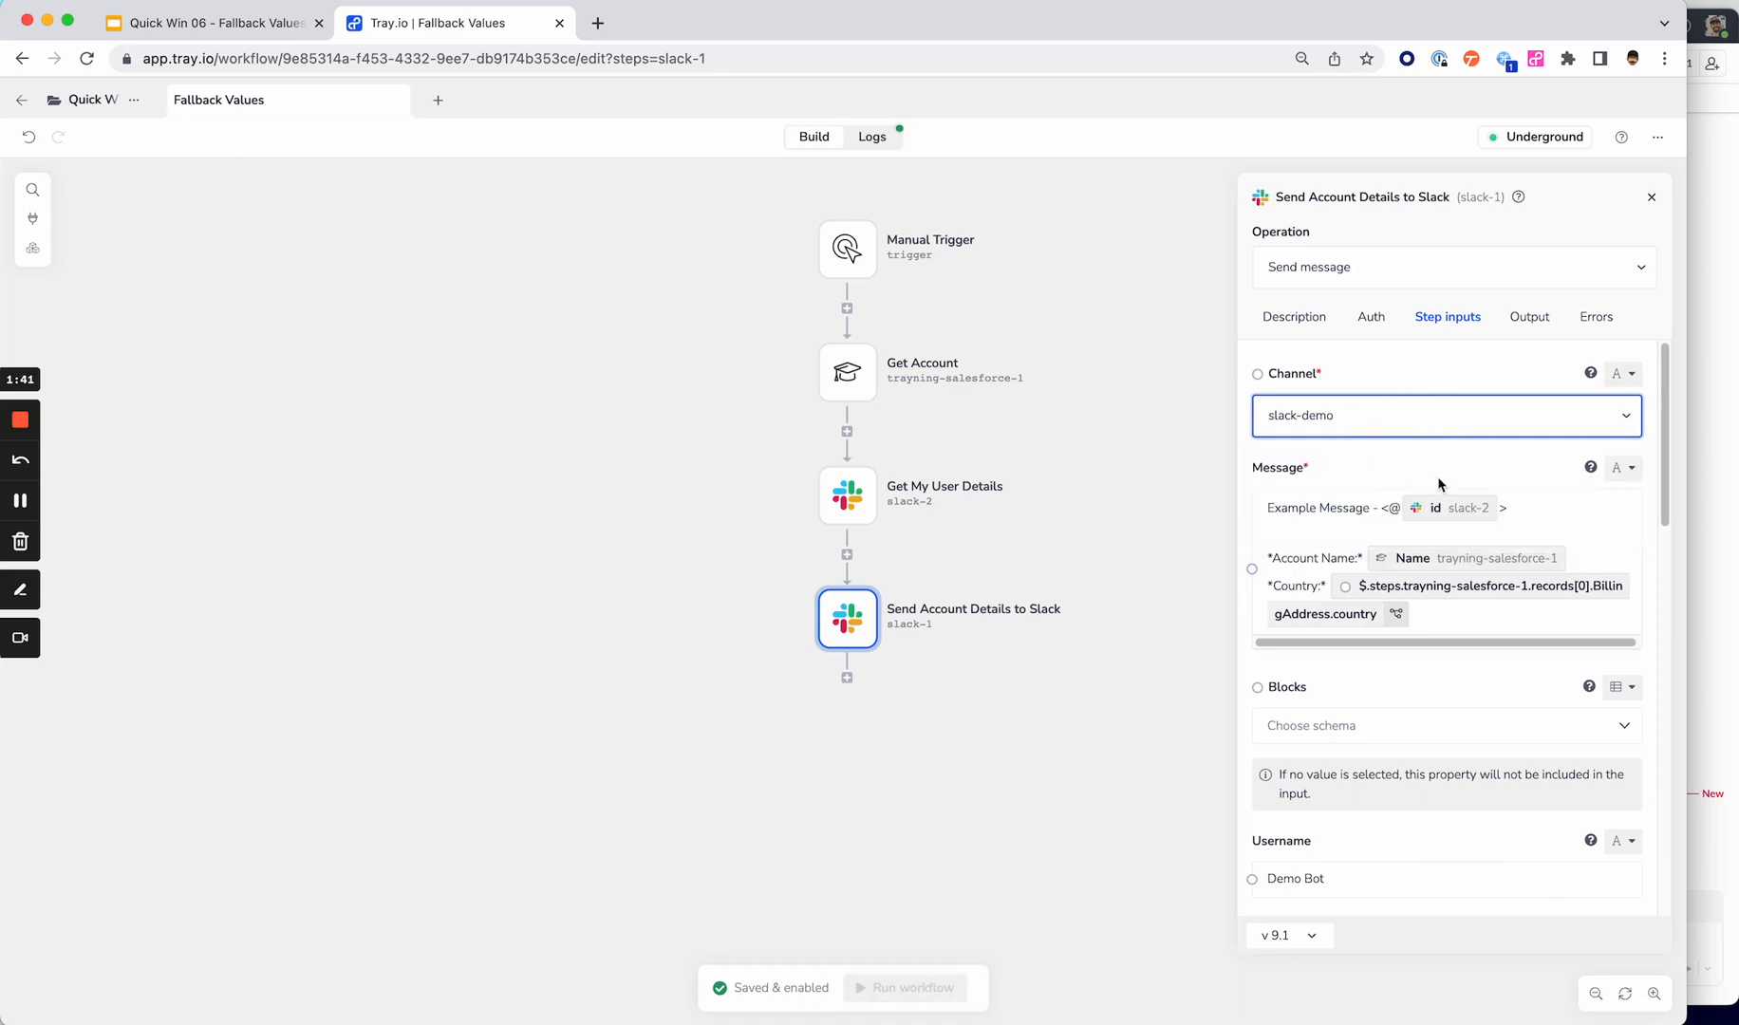
pyautogui.click(1192, 508)
# - Switch to Slack and examine the account name and country in the Demo Bot message in #slack-demo
pyautogui.click(1698, 649)
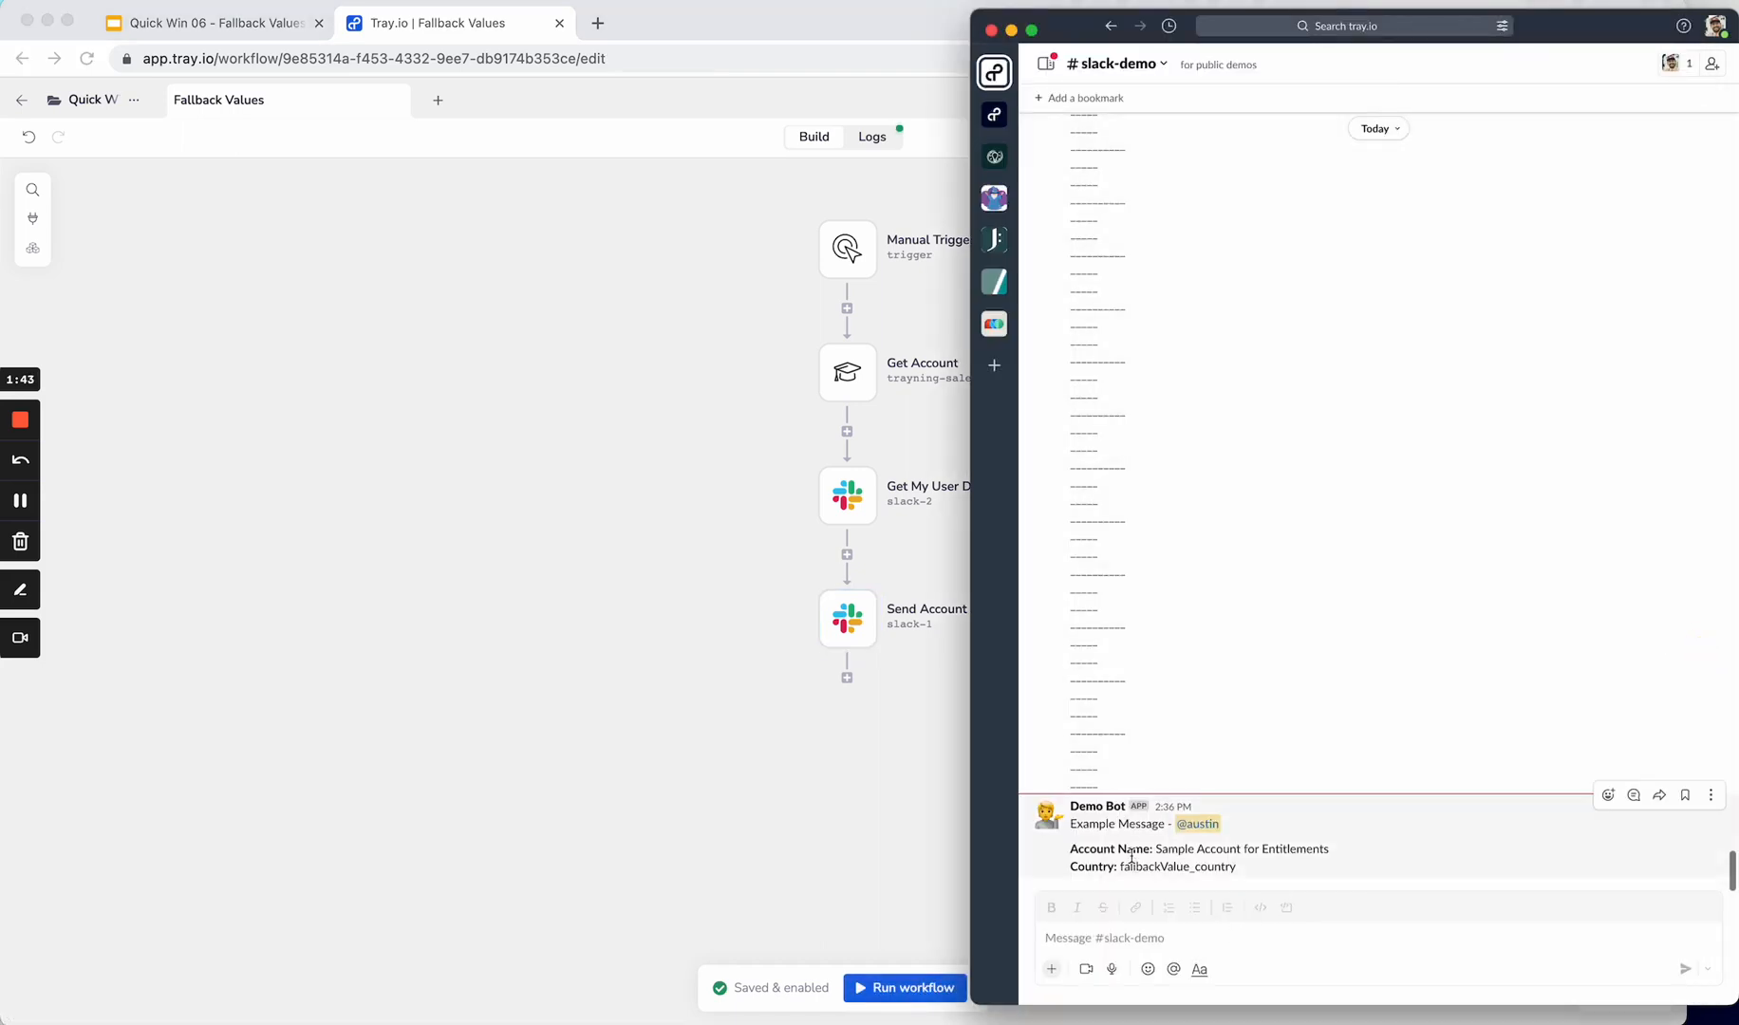
pyautogui.moveTo(1260, 873); pyautogui.dragTo(1016, 800)
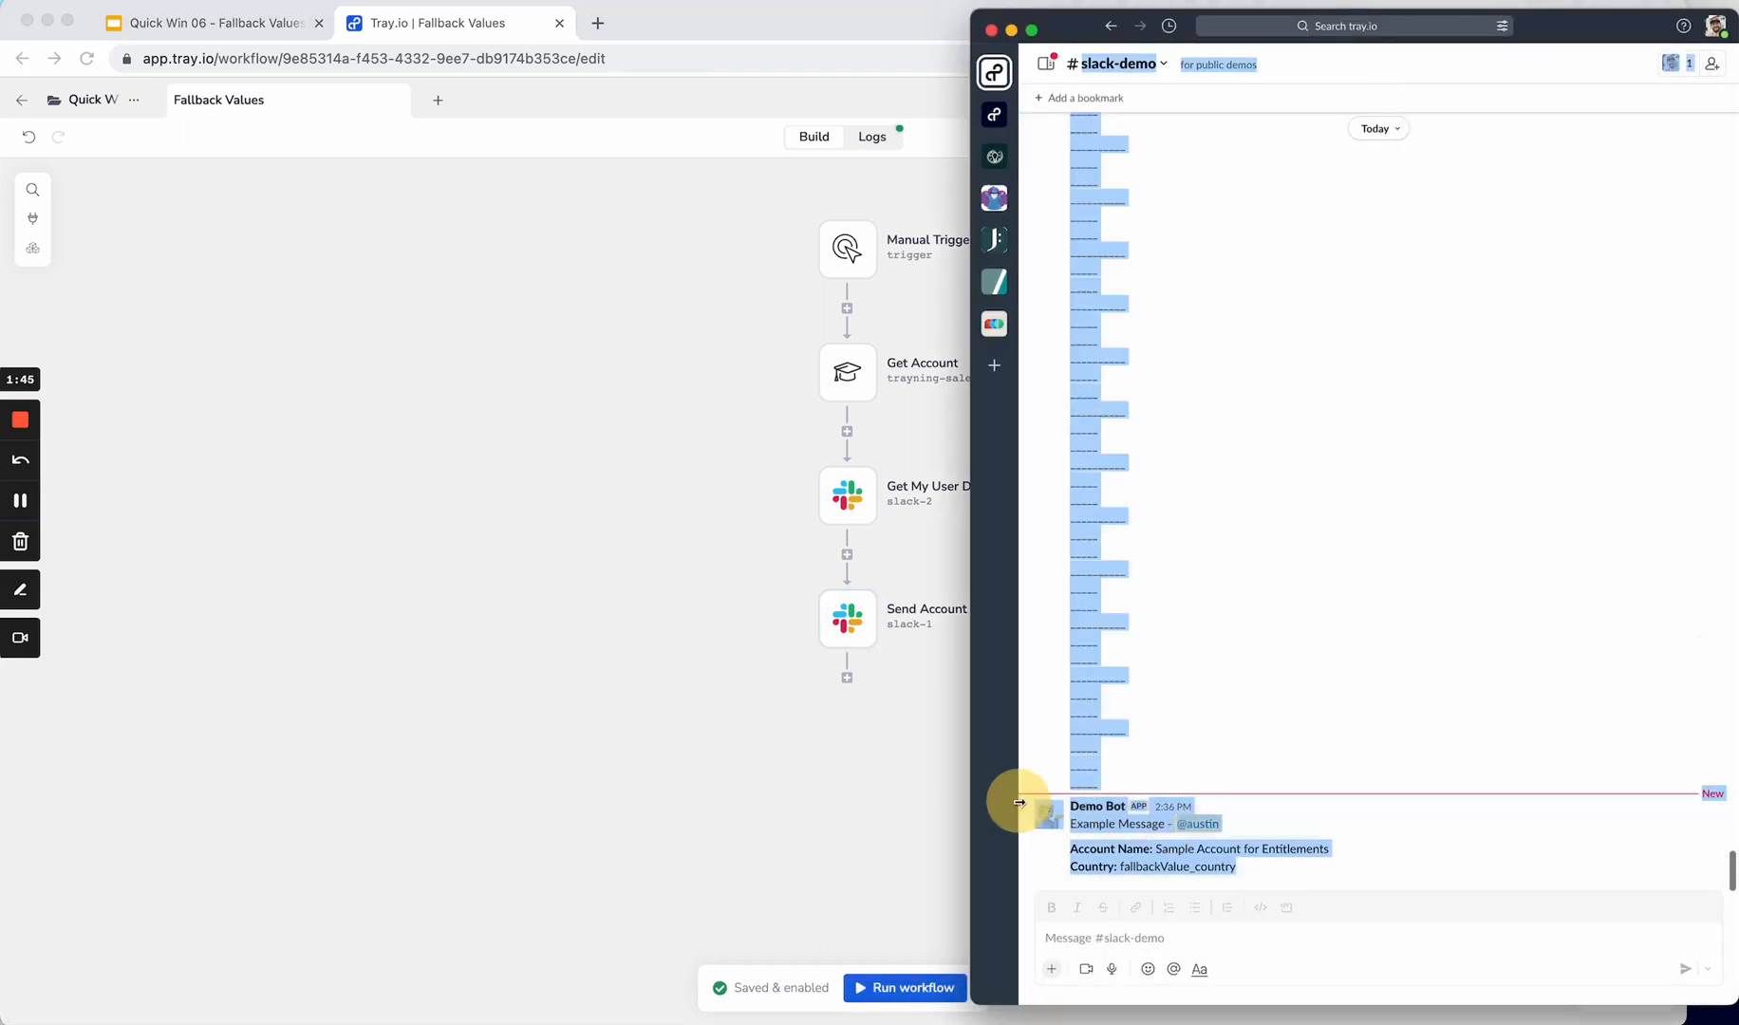
pyautogui.click(1288, 754)
pyautogui.click(1213, 831)
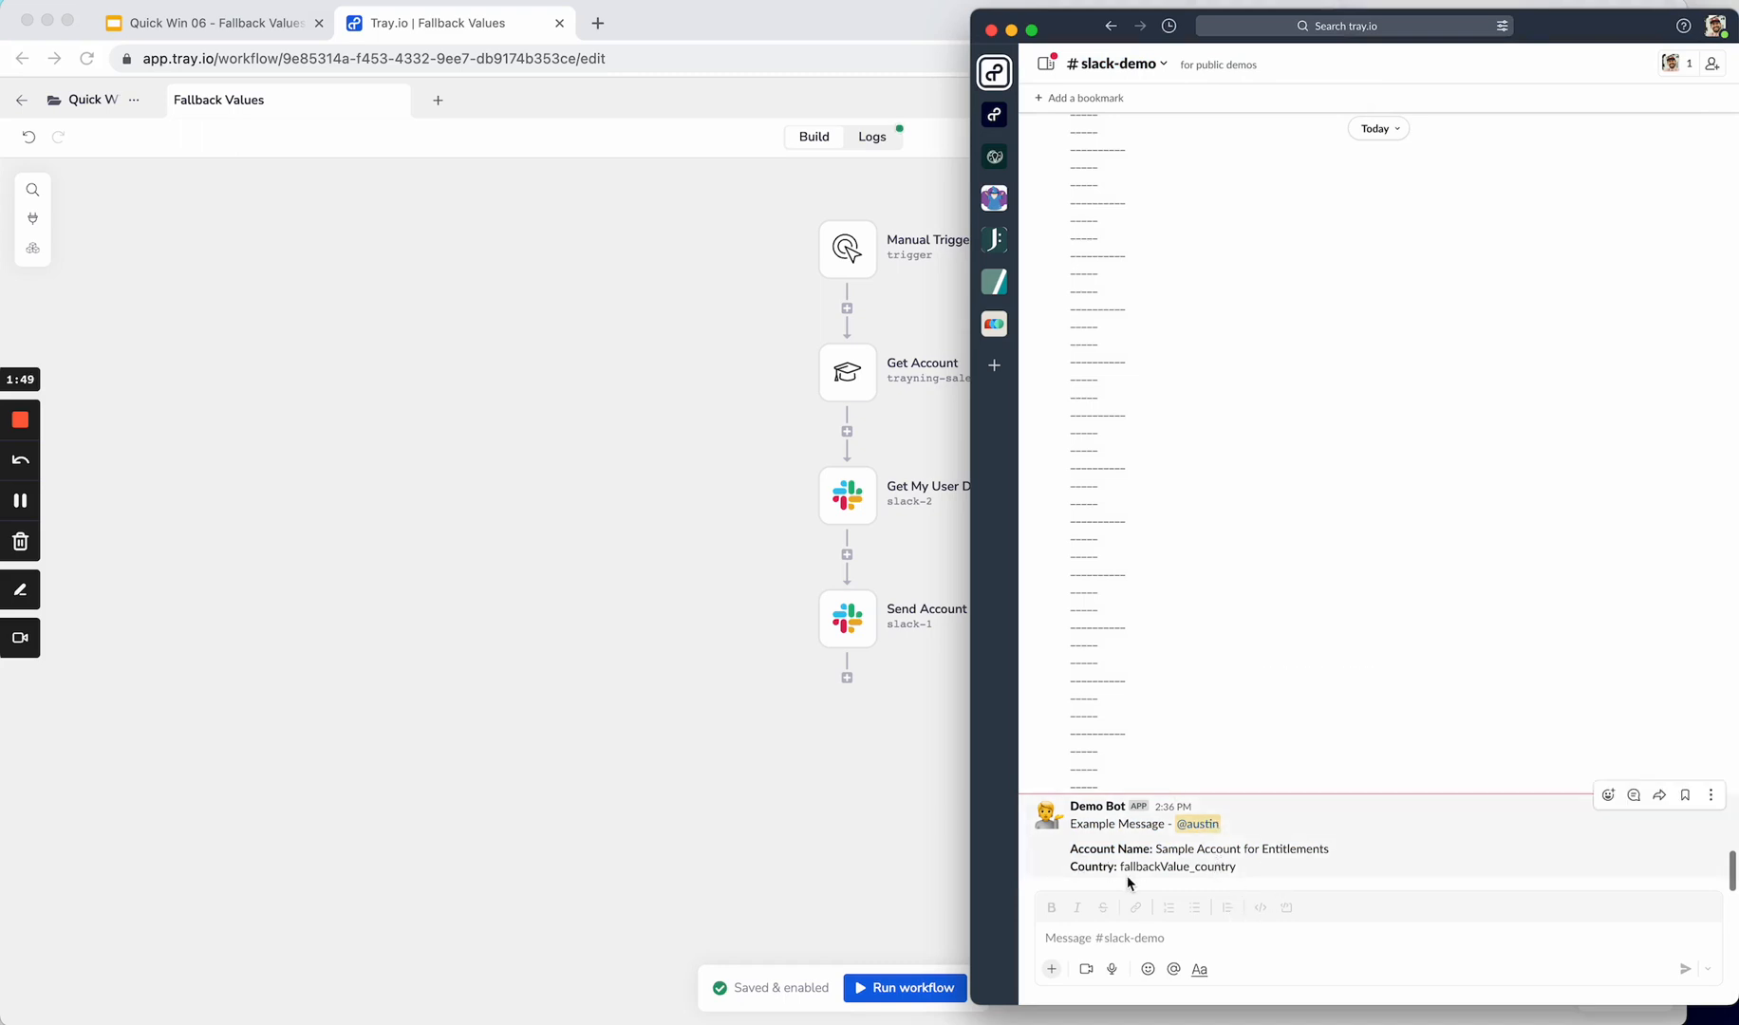
pyautogui.moveTo(1121, 871); pyautogui.dragTo(1251, 870)
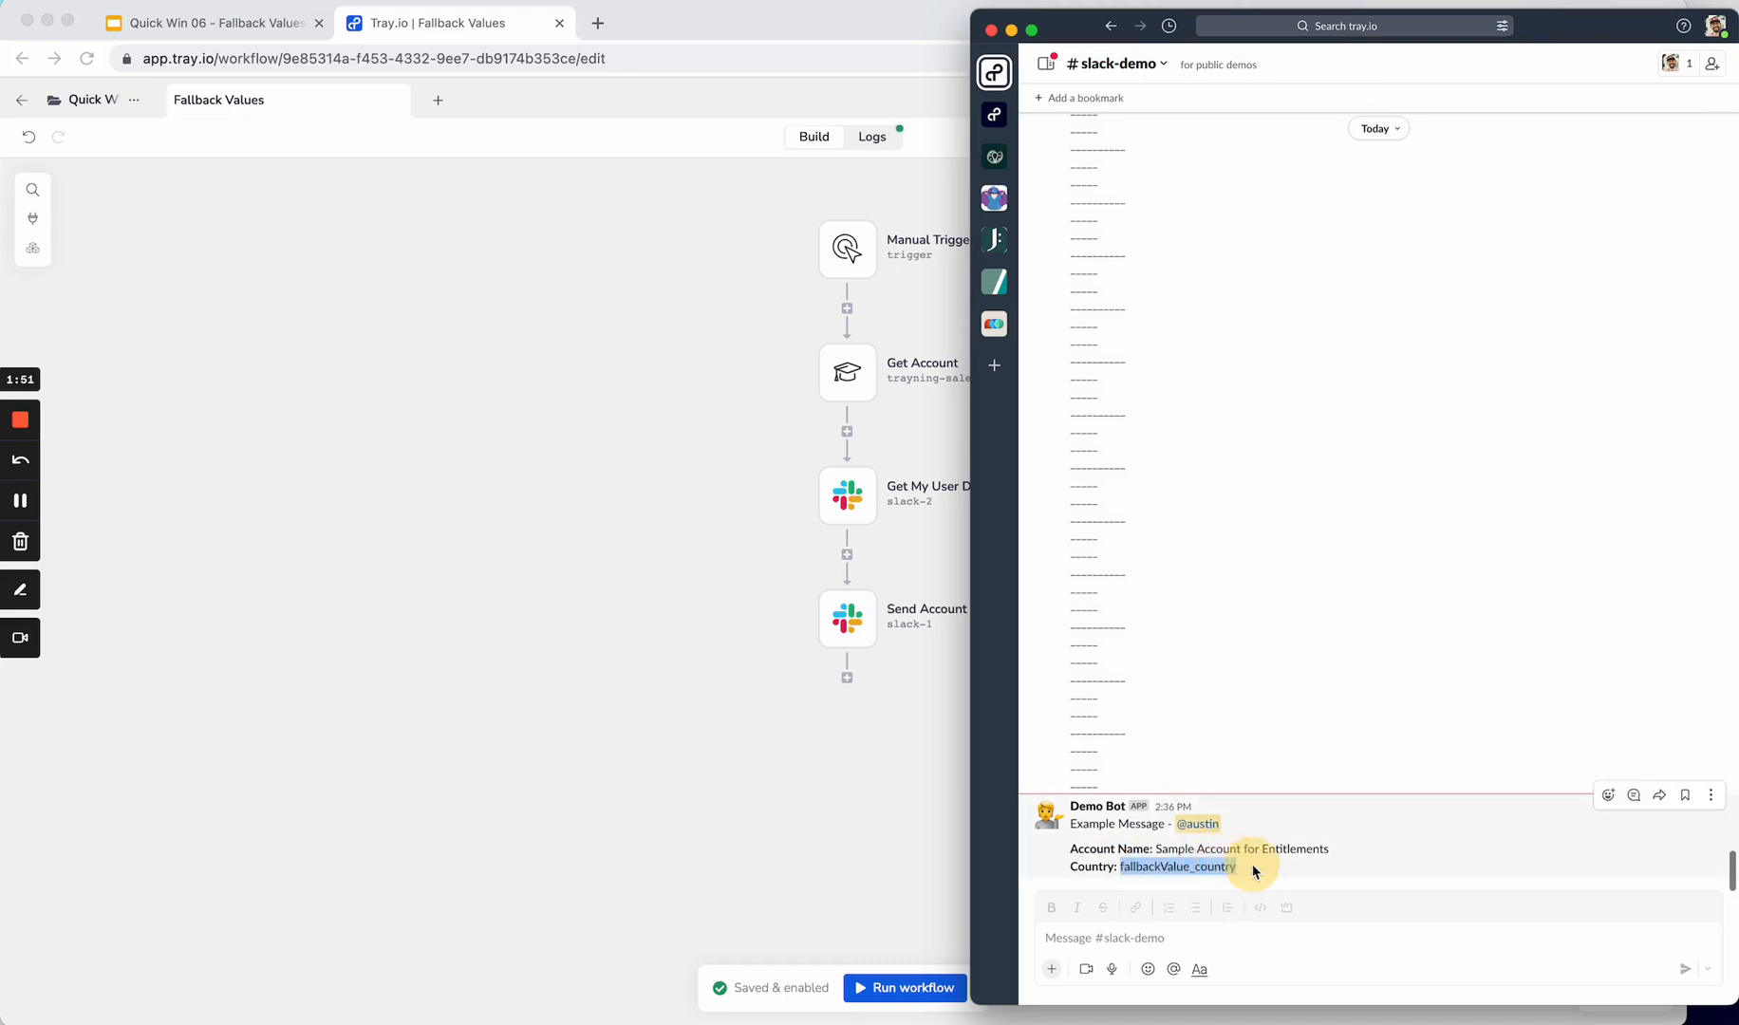
pyautogui.click(1254, 872)
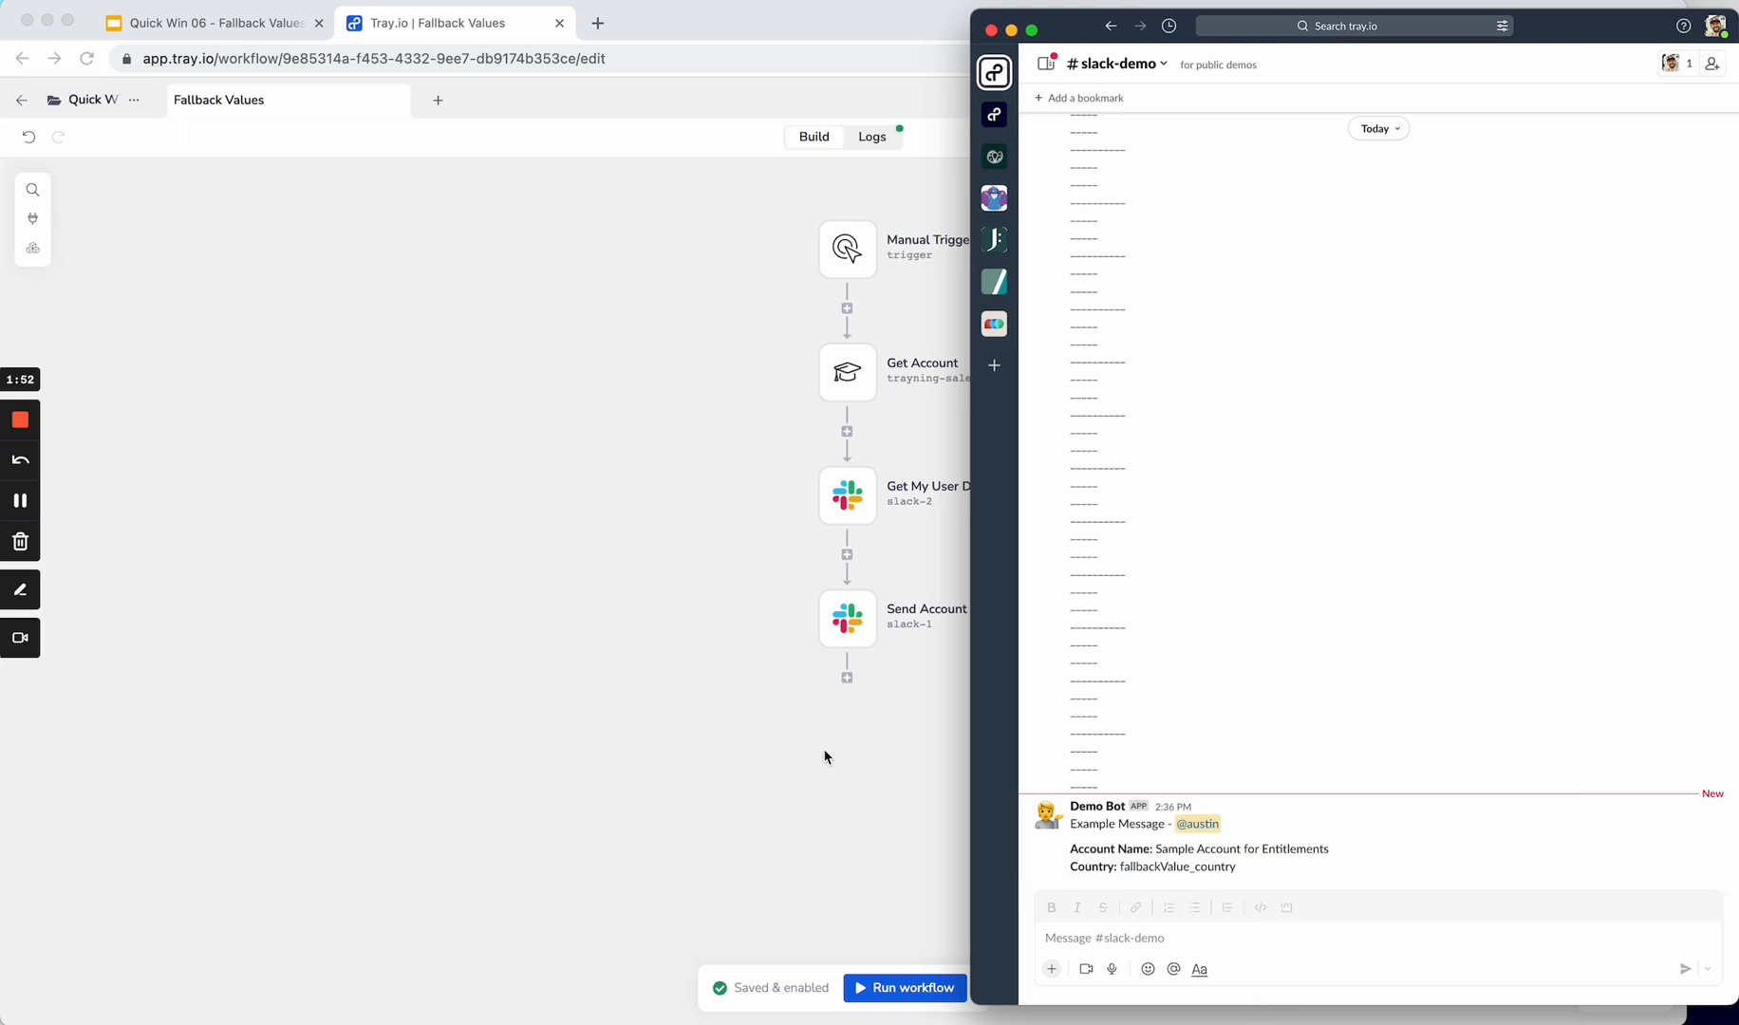
# - Return to the Tray.io workflow and review the Get Account inputs and output fields and the Get My User Details inputs
pyautogui.click(881, 780)
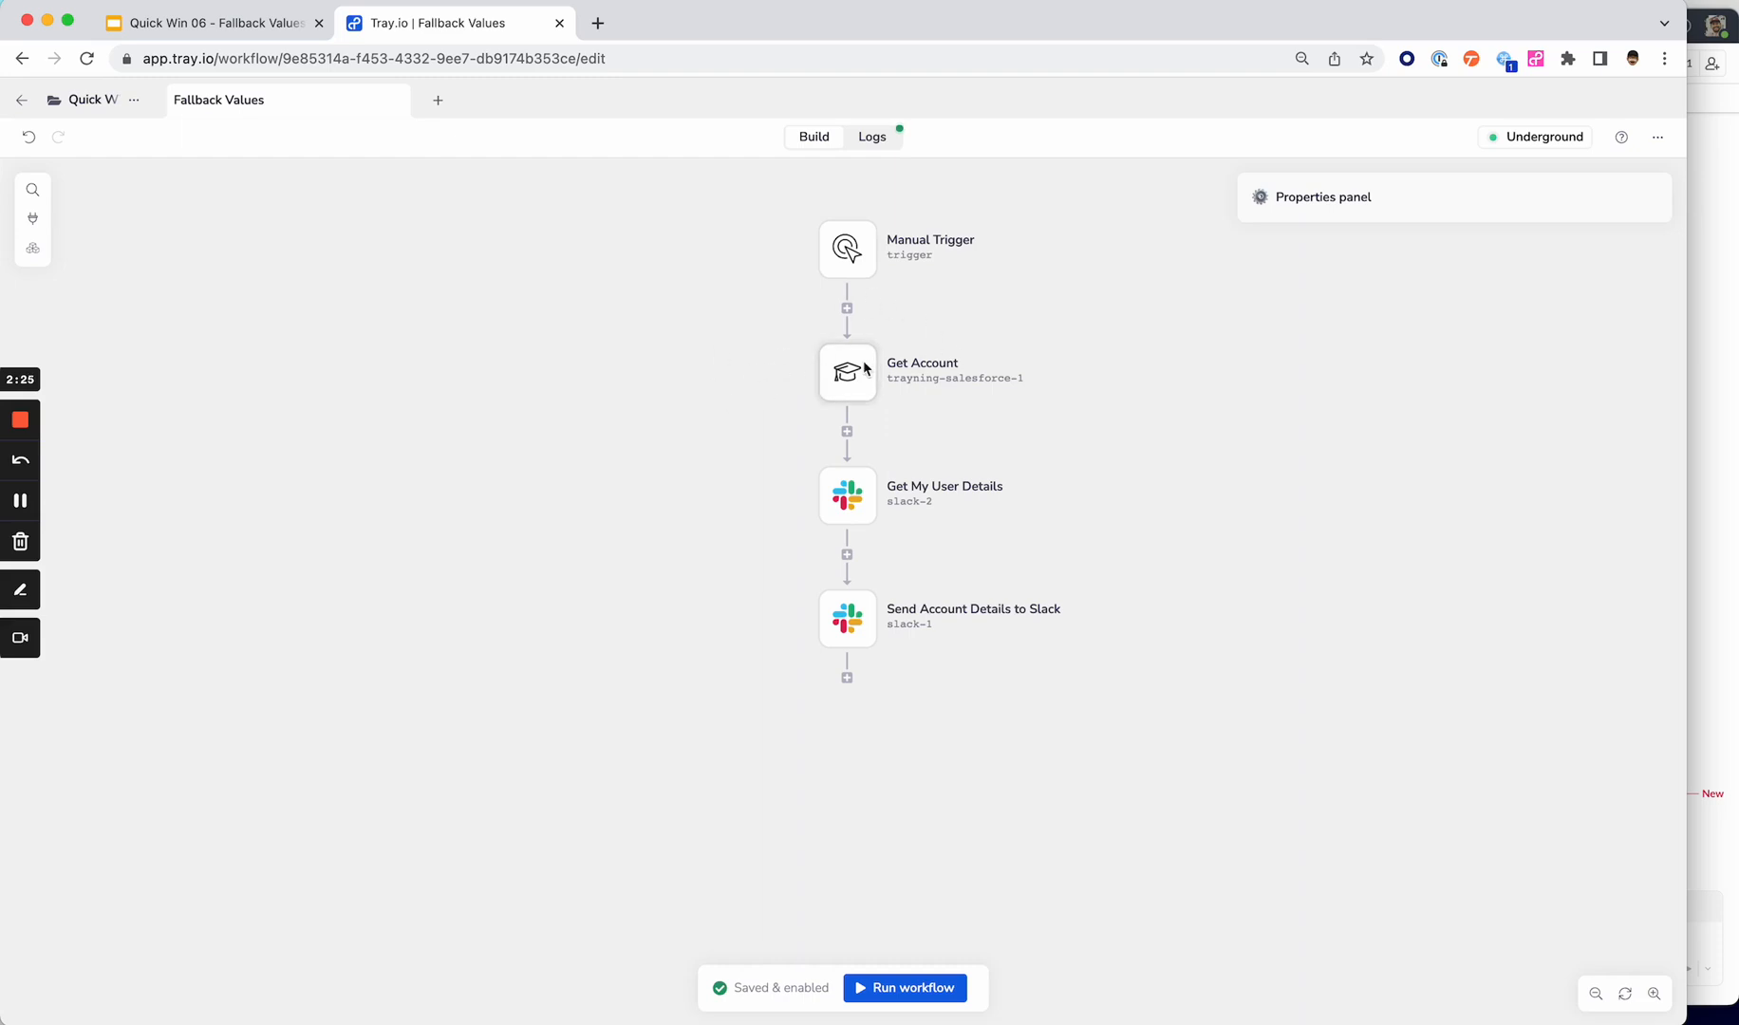
pyautogui.click(890, 371)
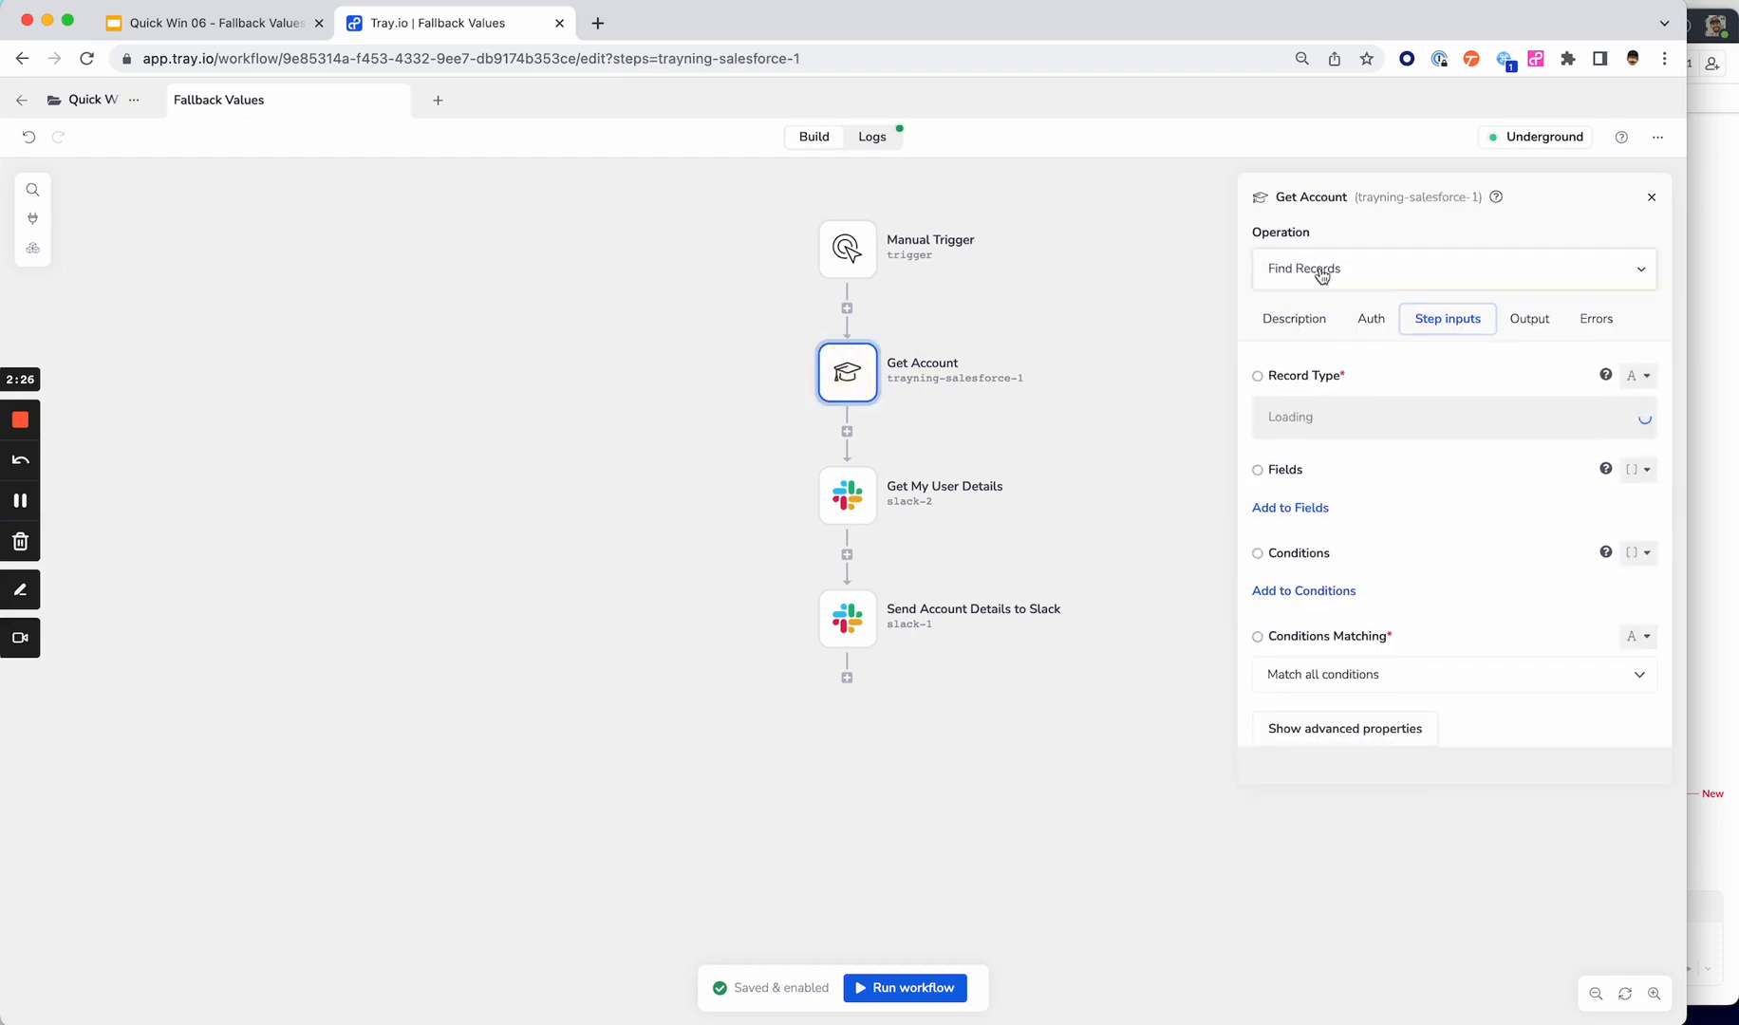
pyautogui.moveTo(856, 380)
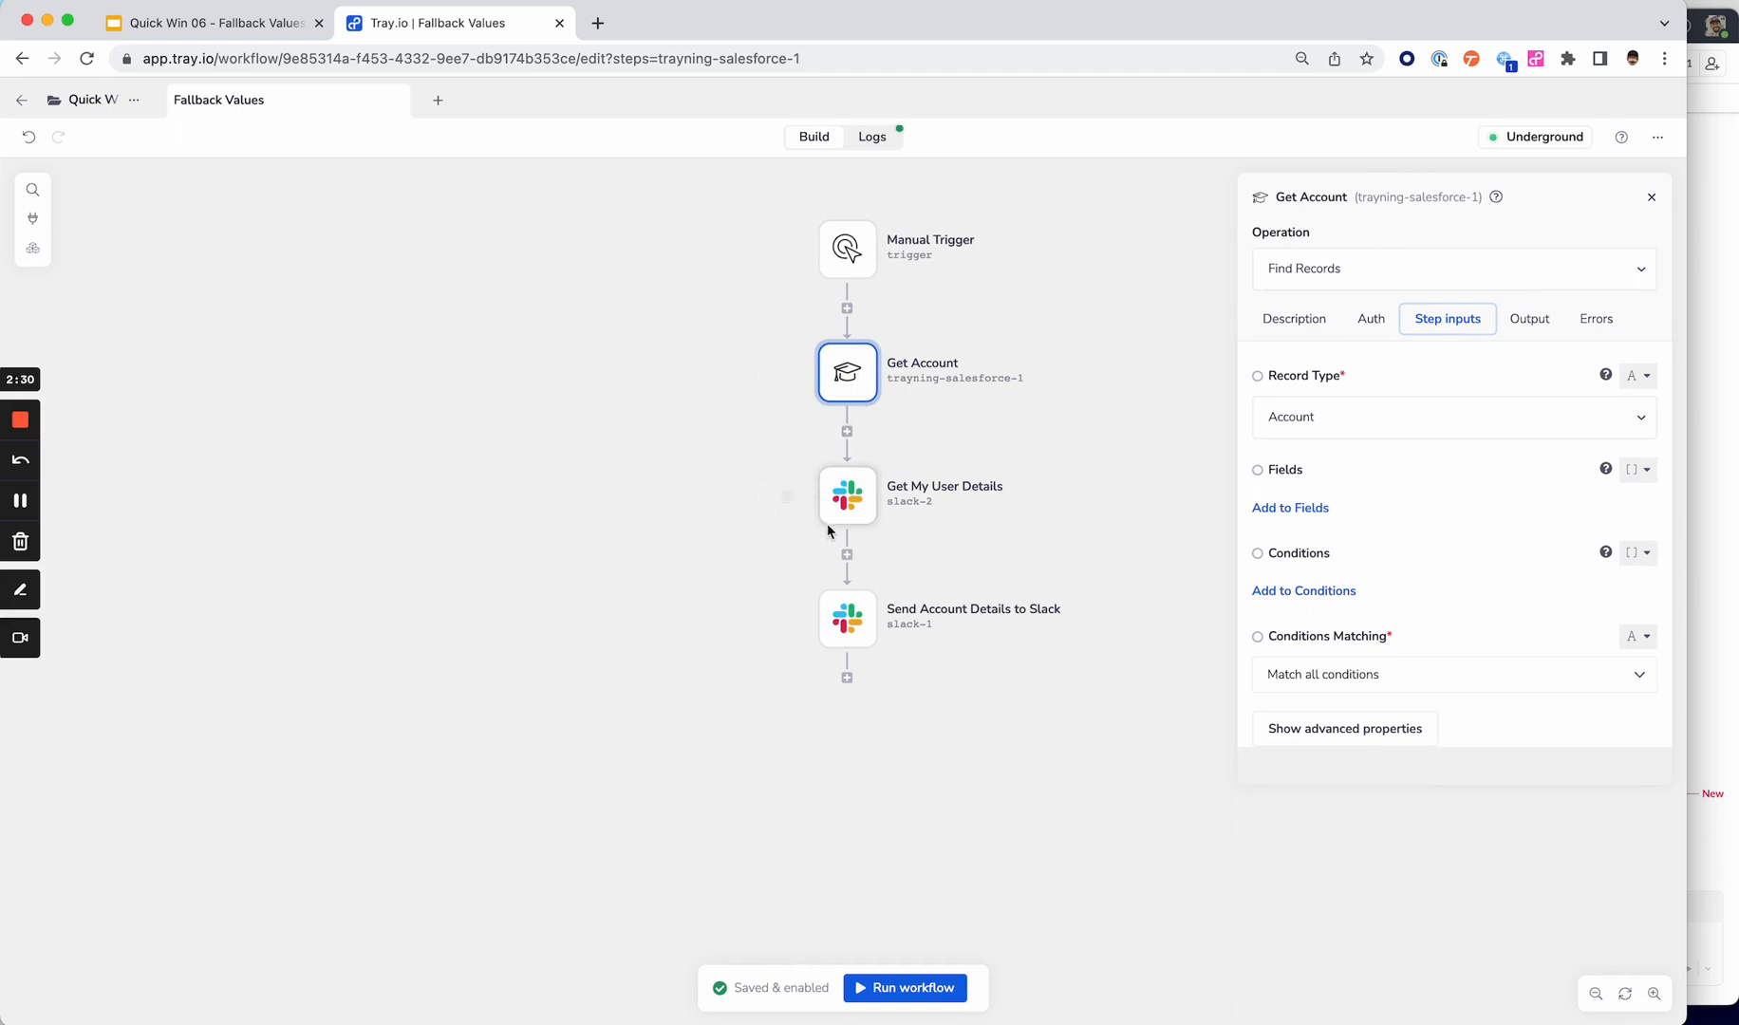
pyautogui.click(858, 497)
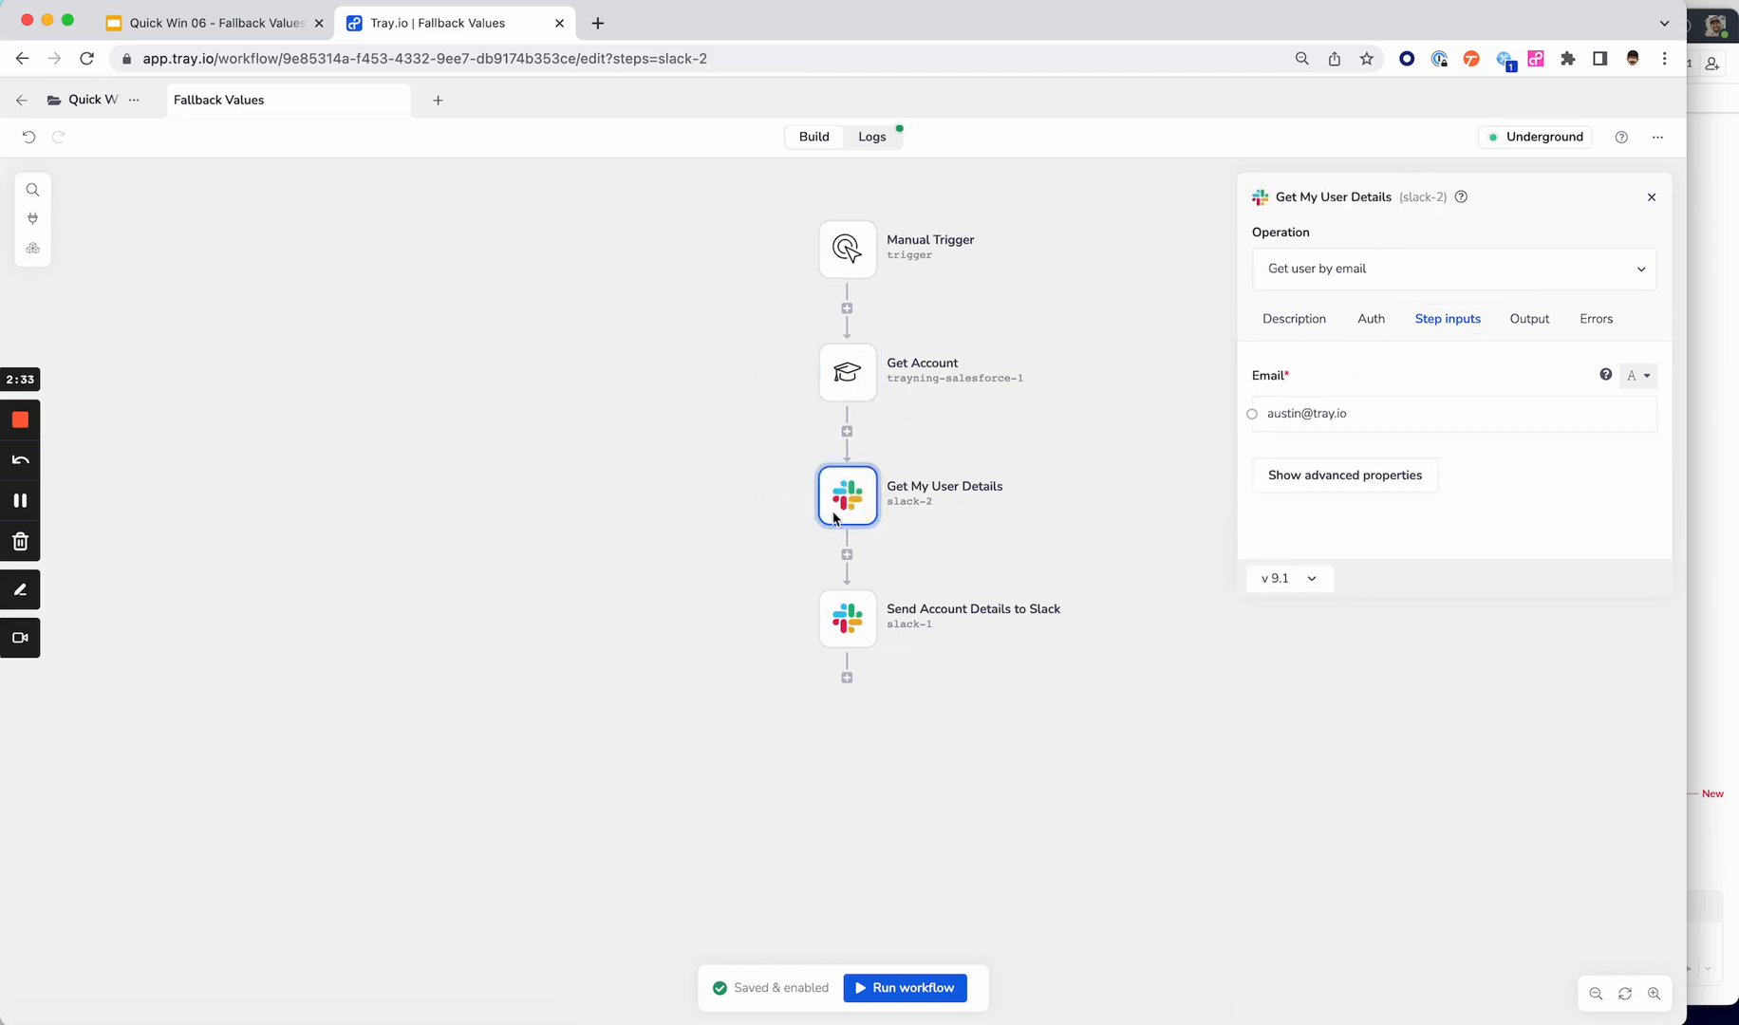
pyautogui.moveTo(1367, 413); pyautogui.dragTo(845, 372)
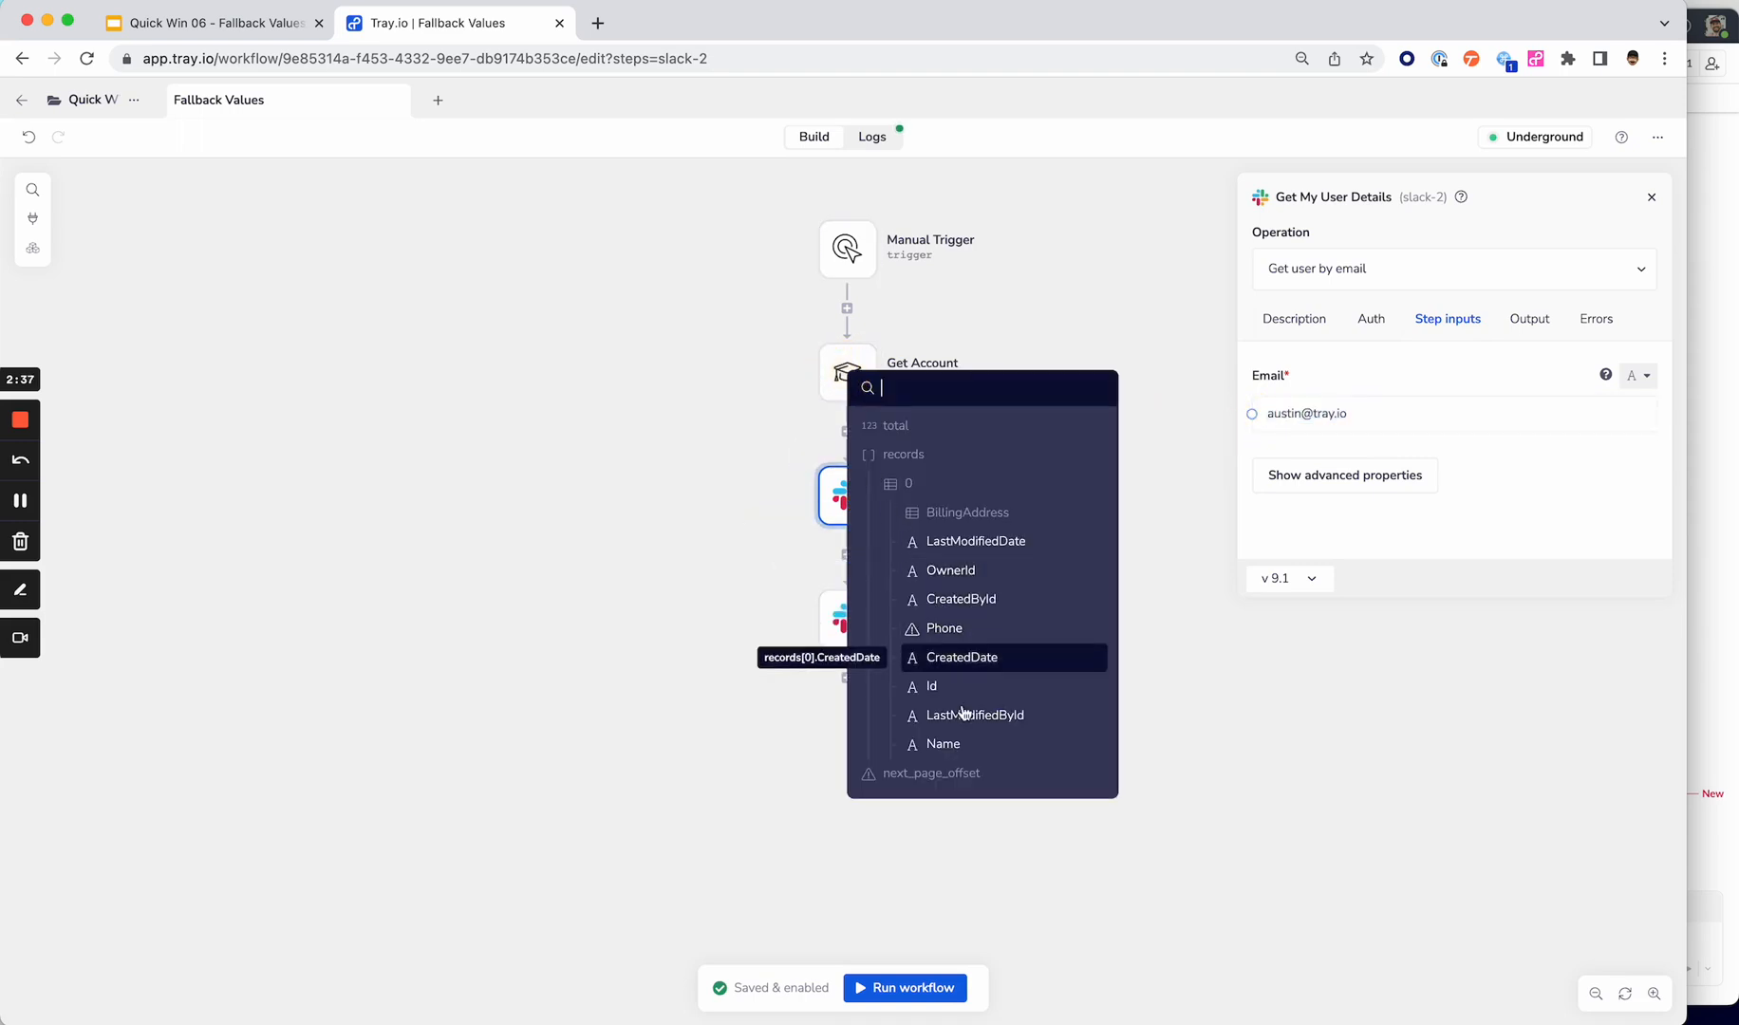
pyautogui.click(1126, 722)
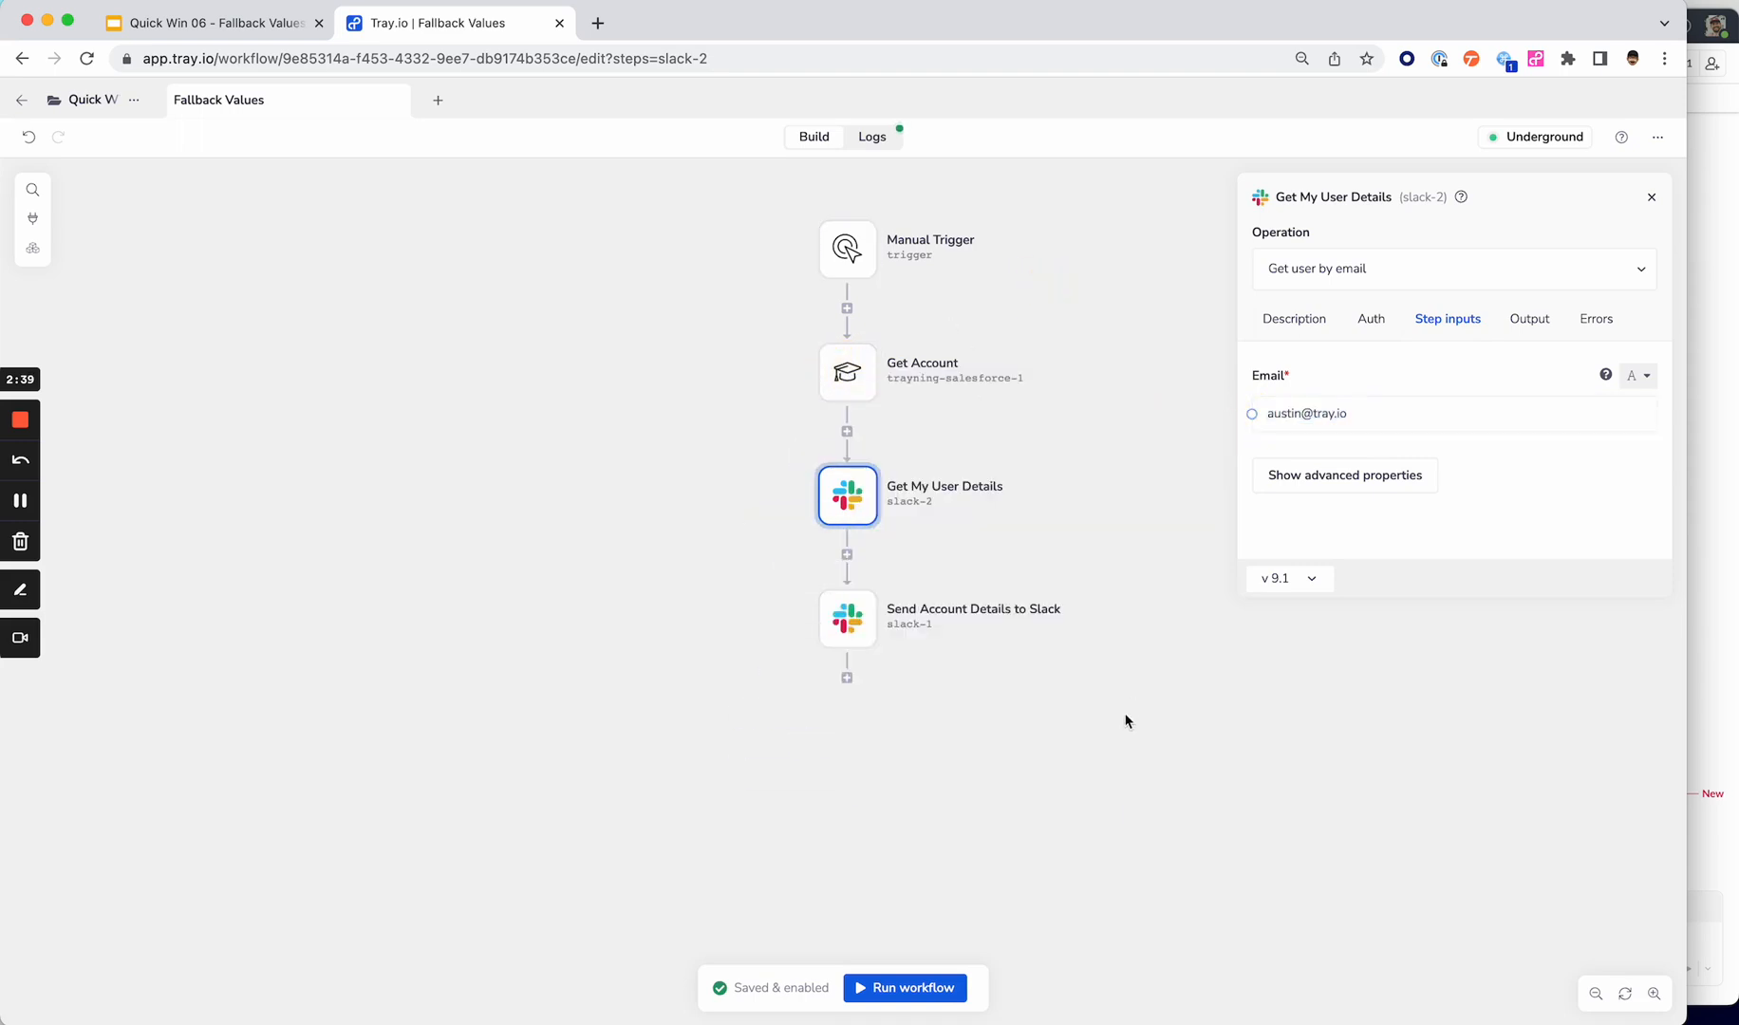
# - Examine the user mention, Account Name and Country references in the Send Account Details to Slack message
pyautogui.click(828, 646)
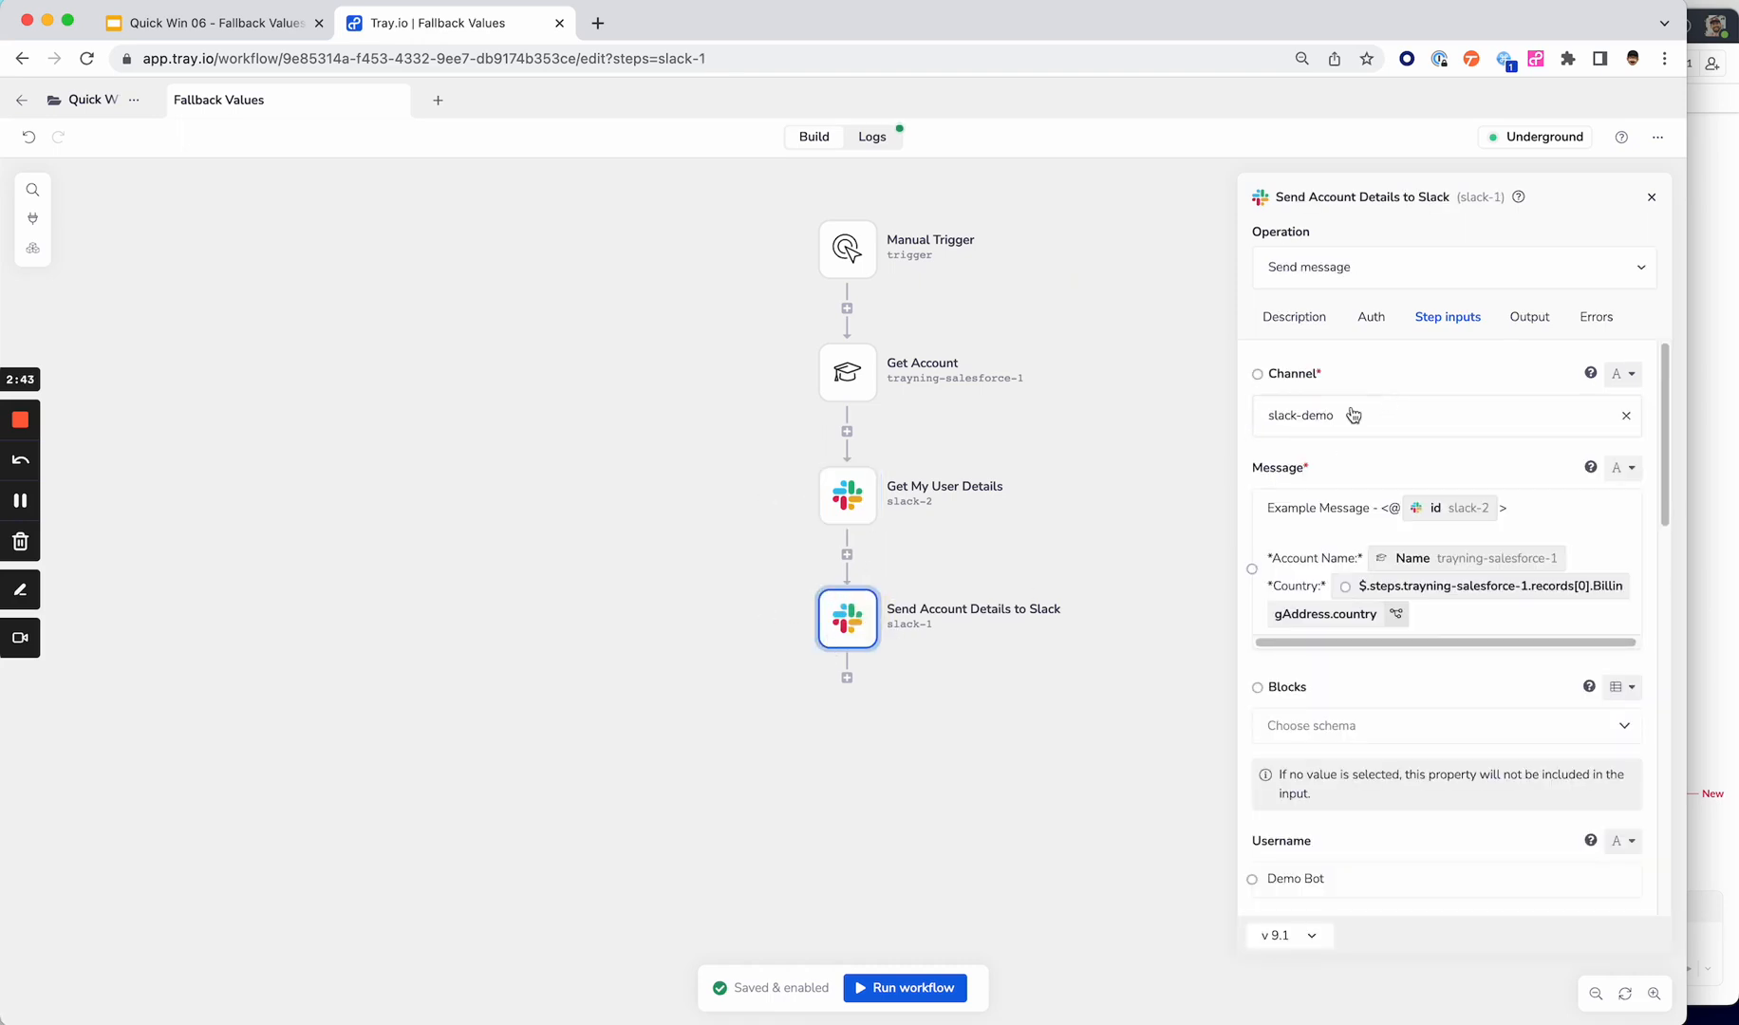
pyautogui.click(1439, 515)
pyautogui.moveTo(1439, 514); pyautogui.dragTo(1380, 510)
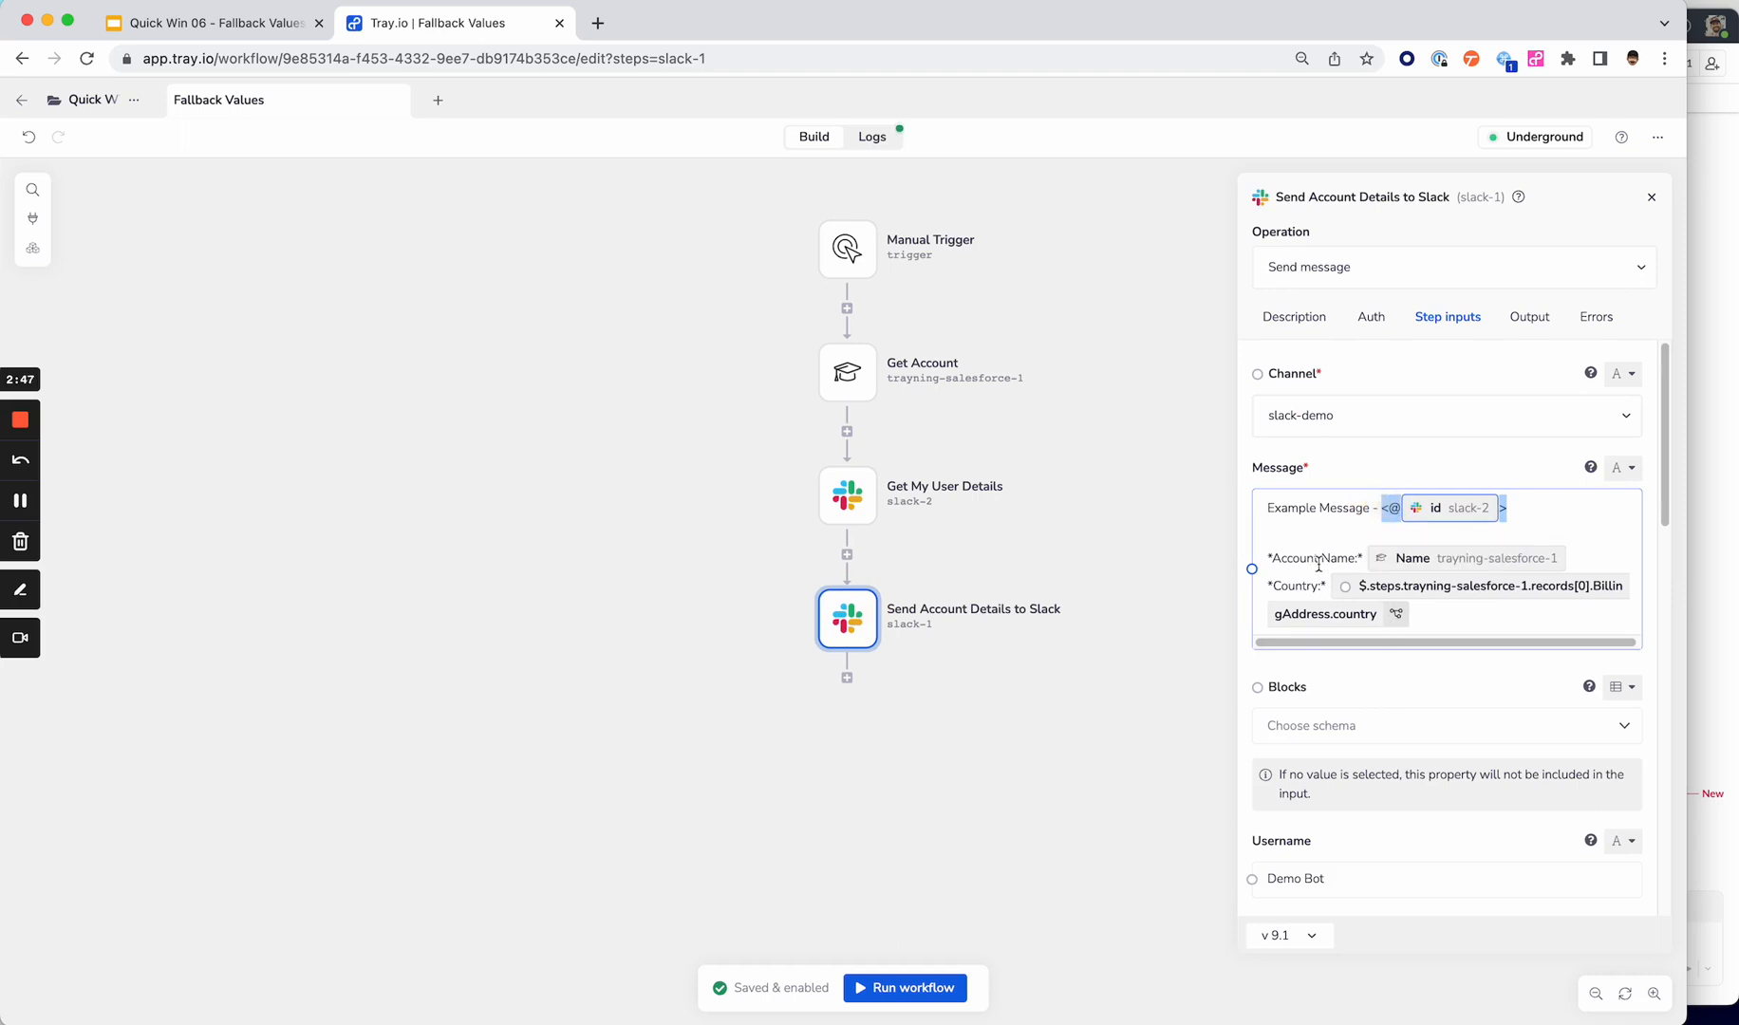
pyautogui.moveTo(1303, 556); pyautogui.dragTo(1584, 555)
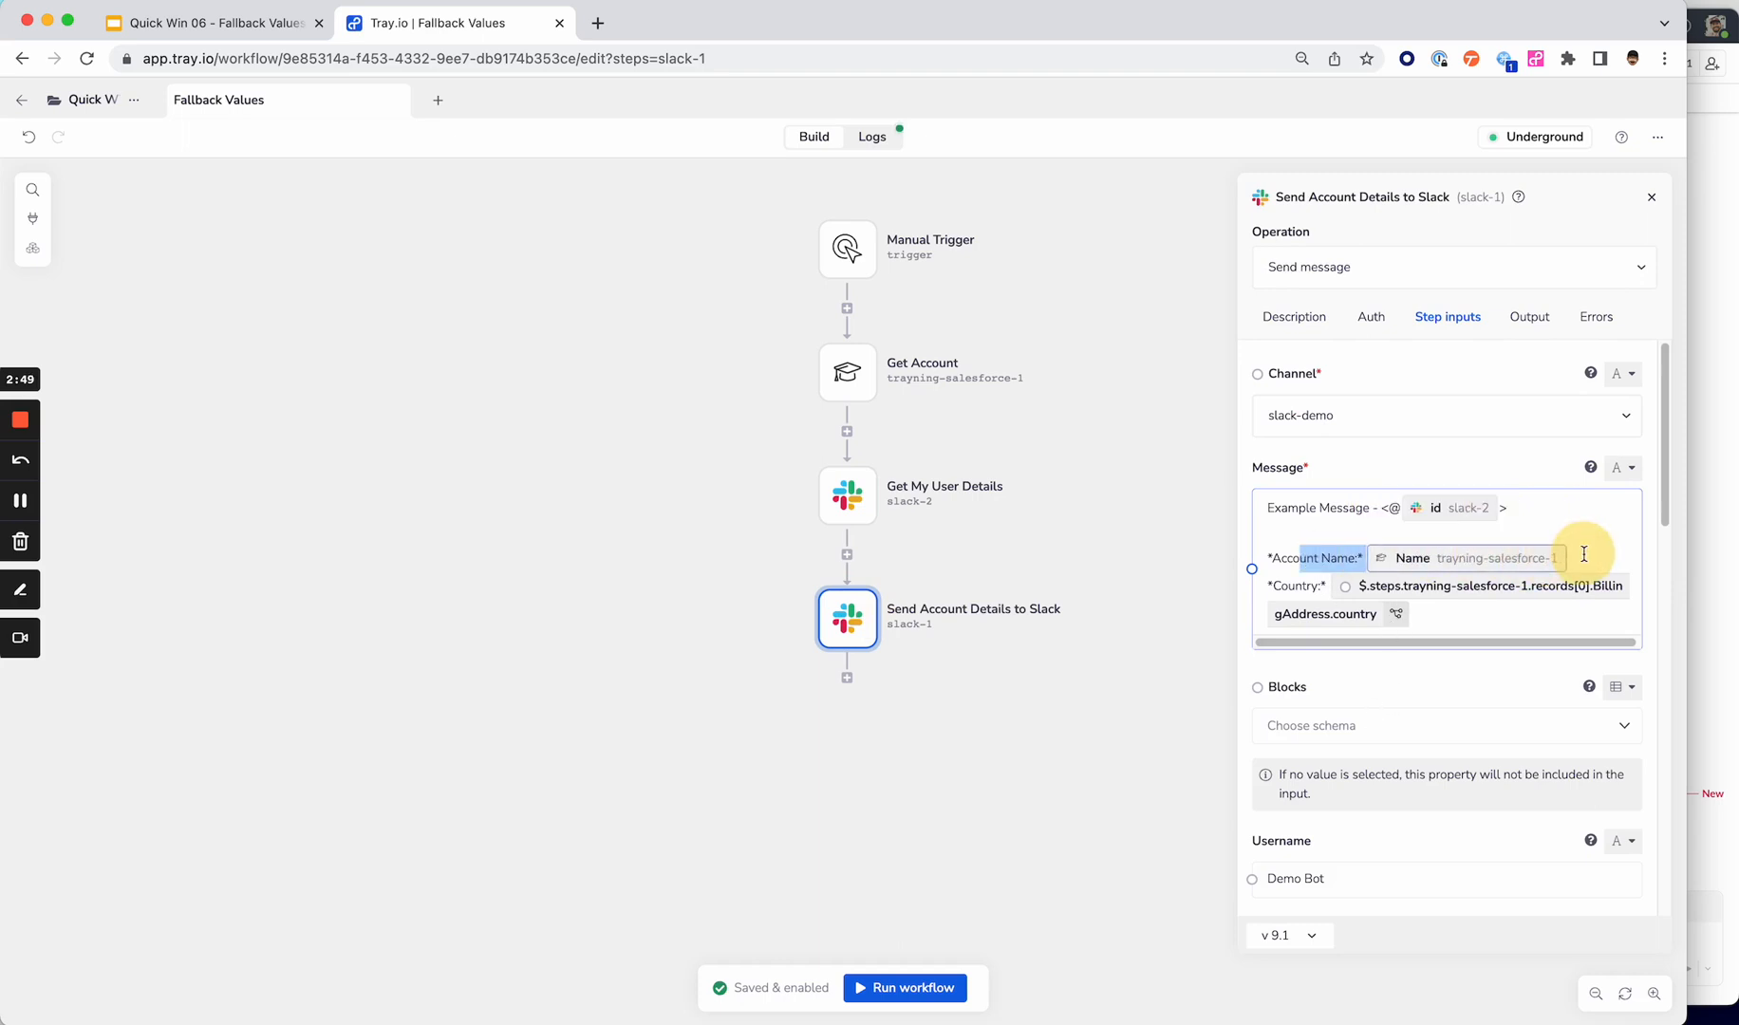
pyautogui.click(1293, 585)
pyautogui.moveTo(1293, 585); pyautogui.dragTo(1475, 615)
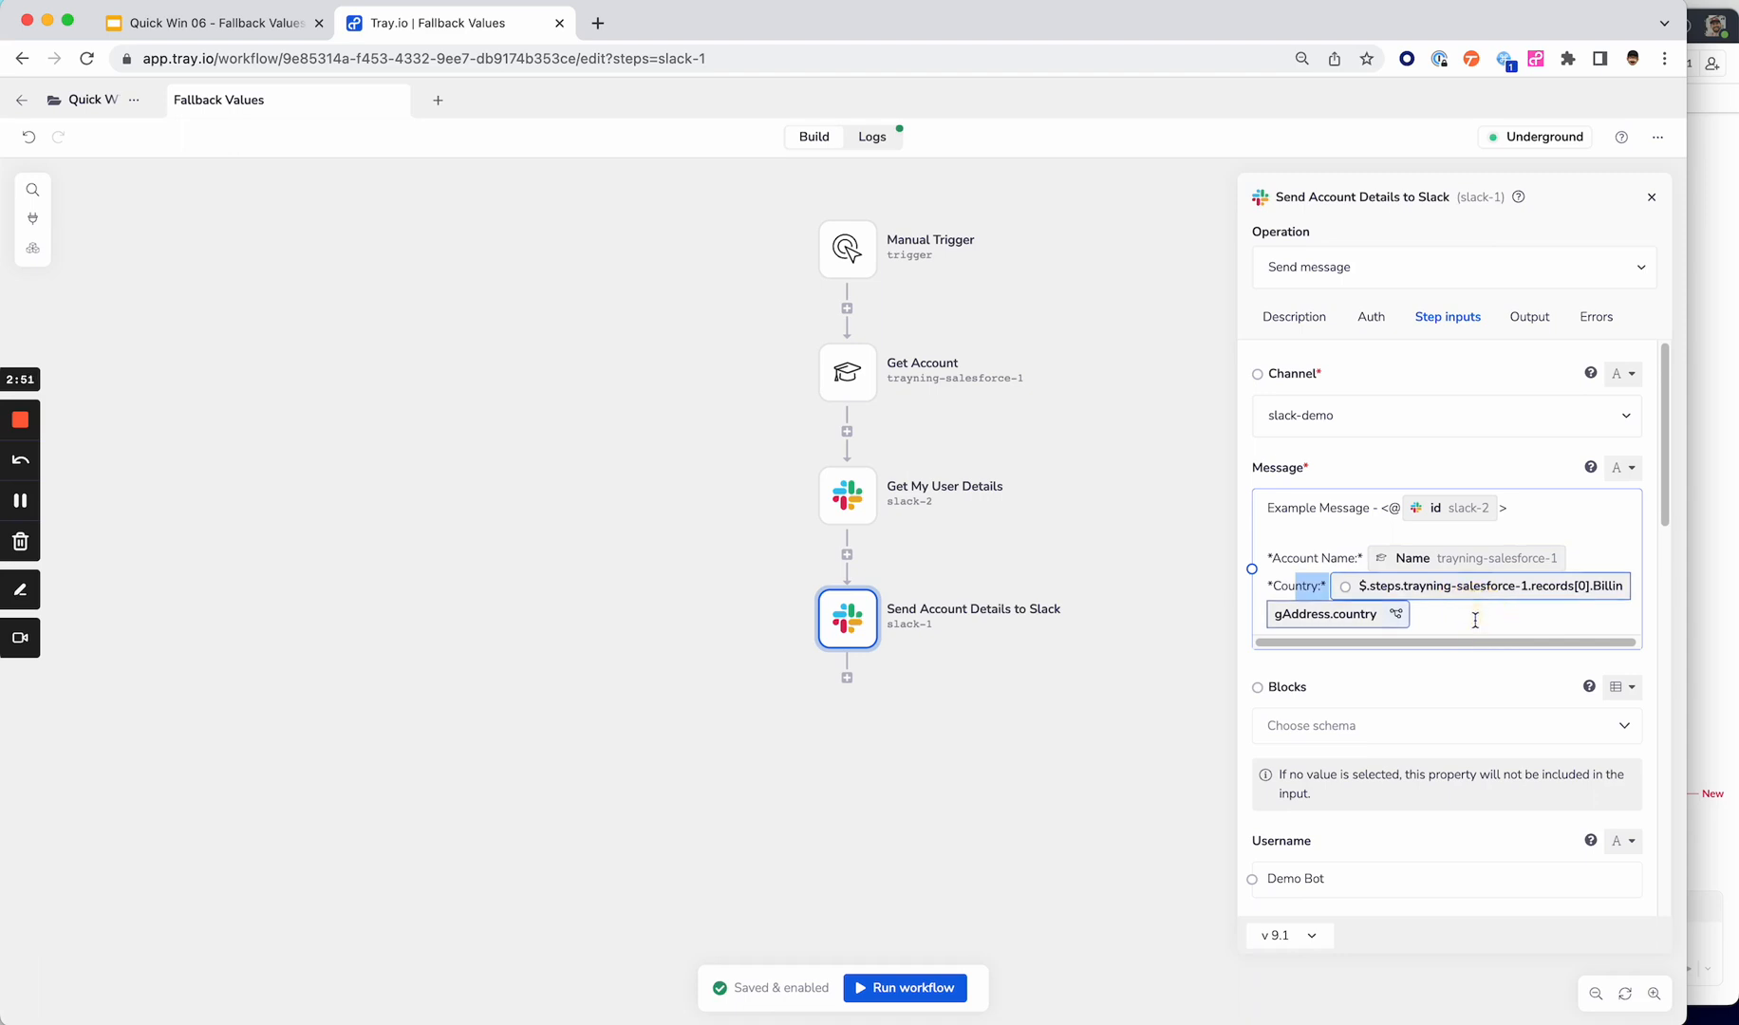
# - Clear the fallback value from the Country reference in the Send Account Details to Slack message and save it
pyautogui.click(1475, 619)
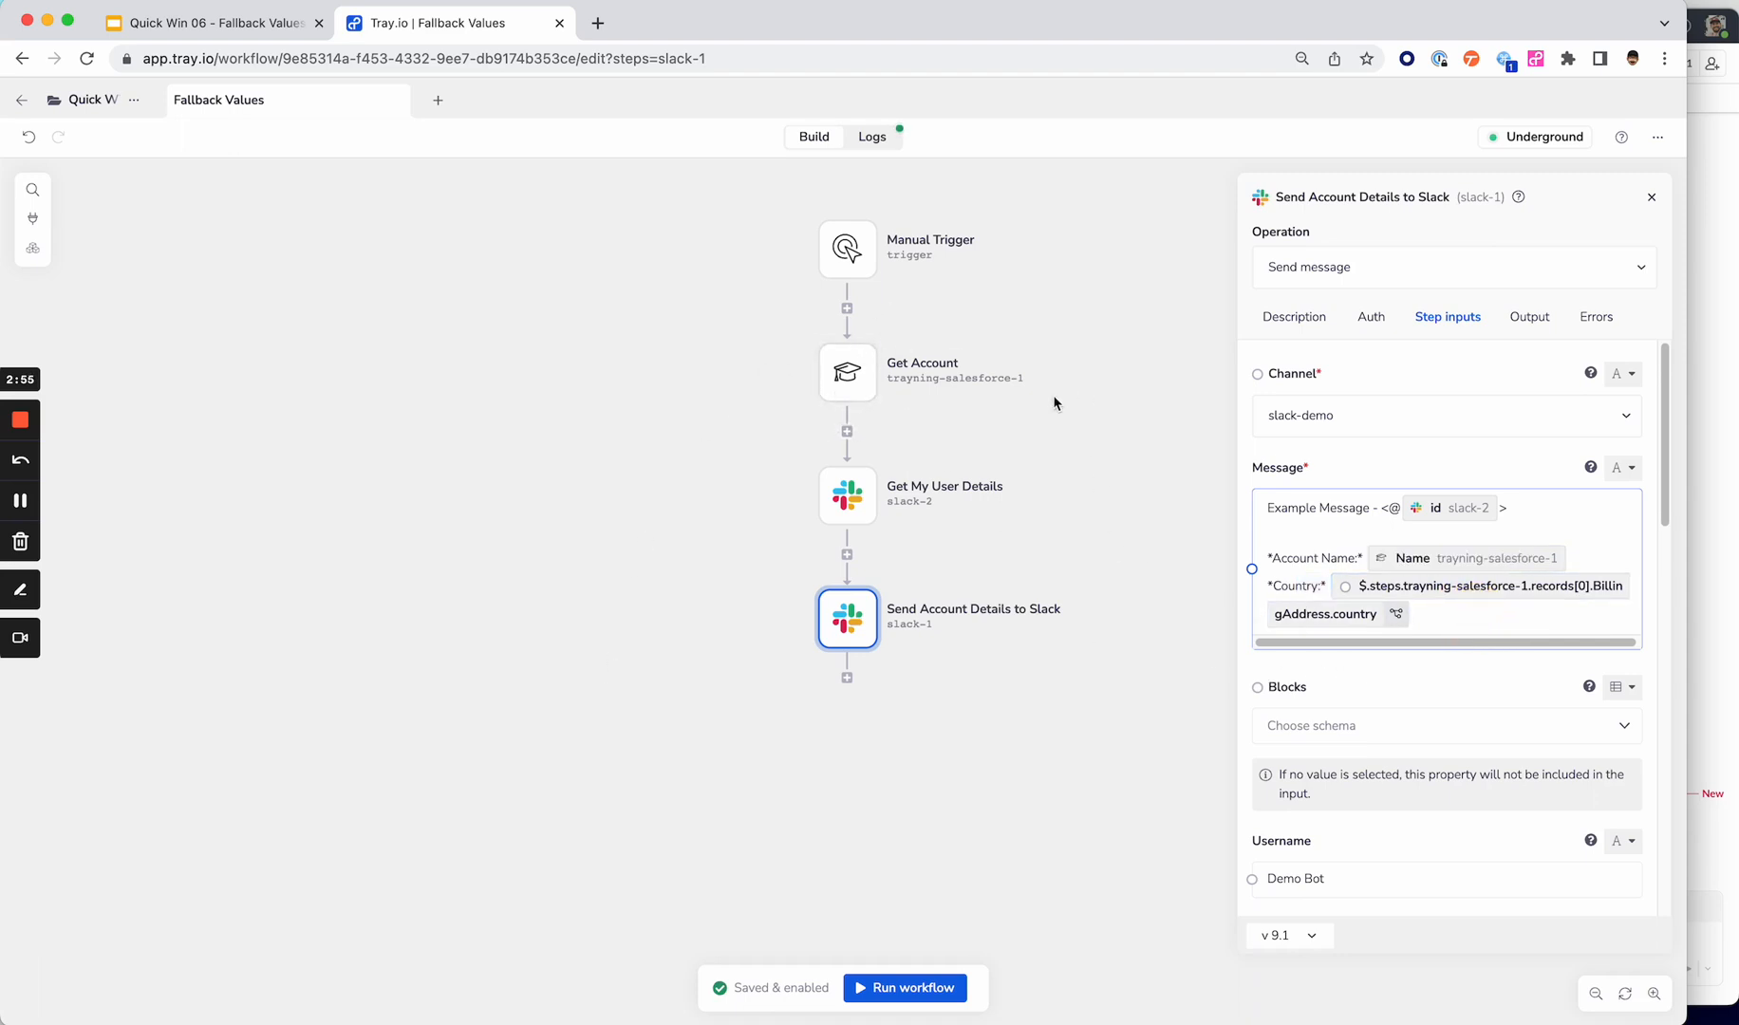
pyautogui.click(1044, 443)
pyautogui.click(842, 635)
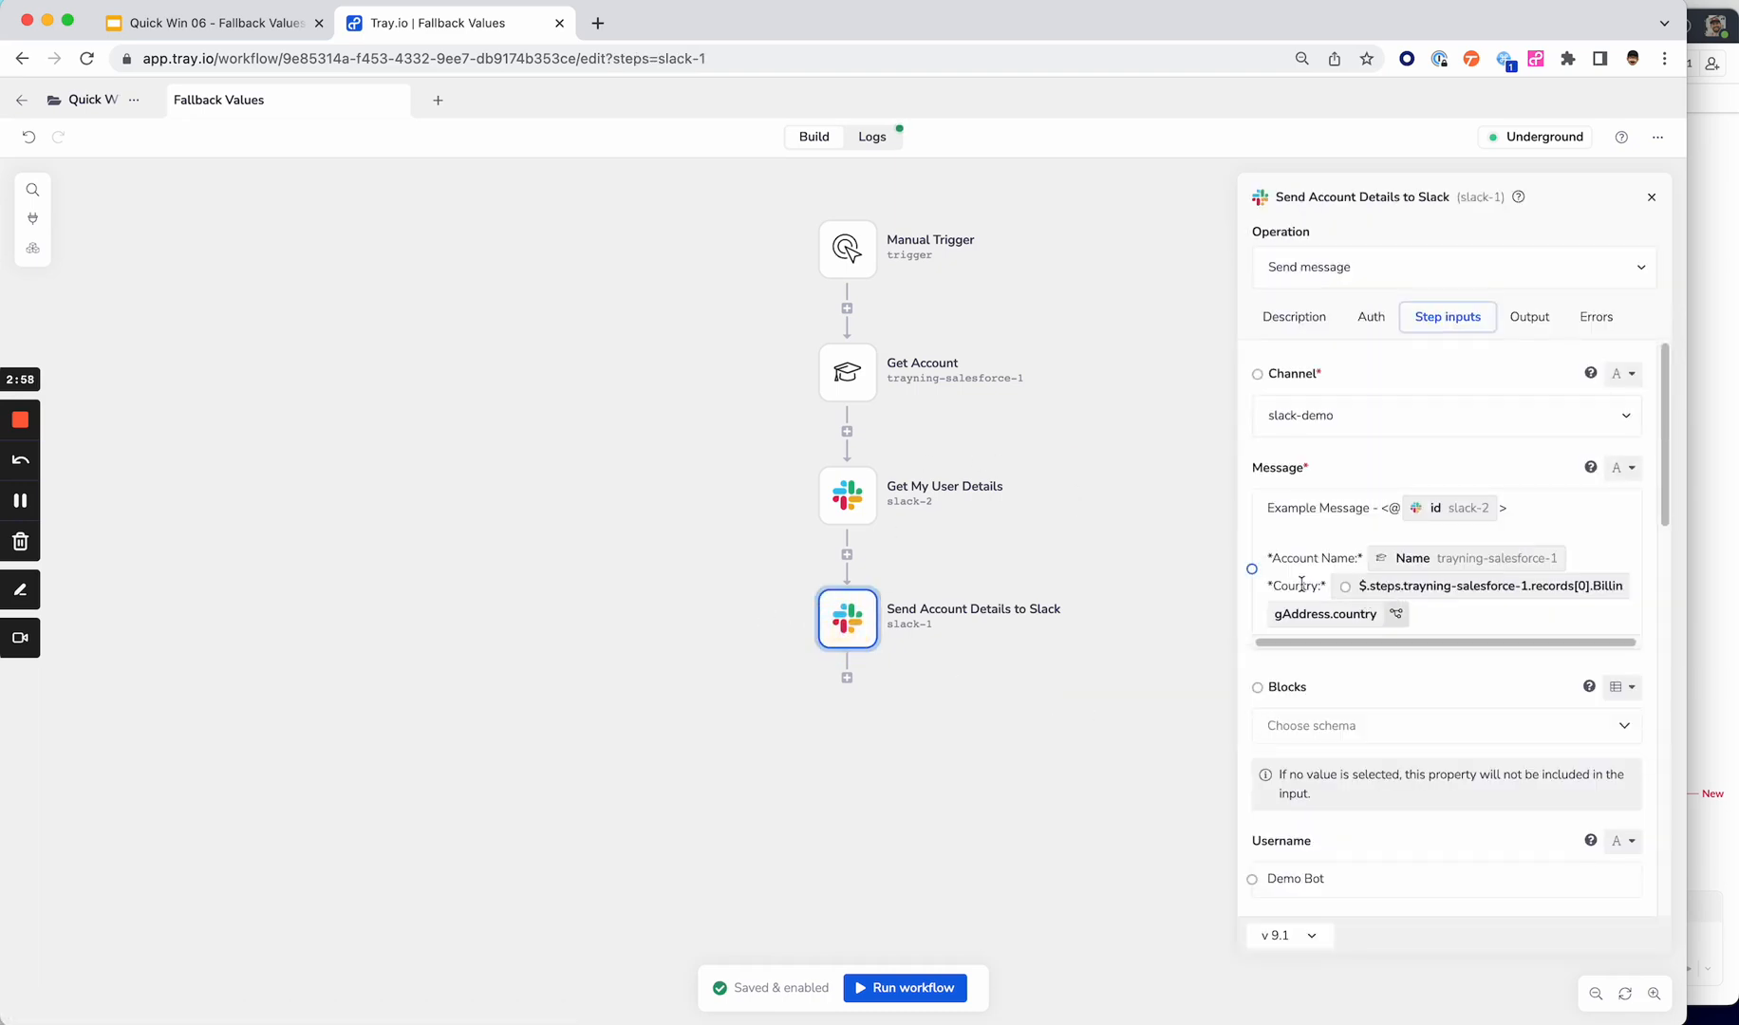
pyautogui.moveTo(1398, 616)
pyautogui.click(1358, 615)
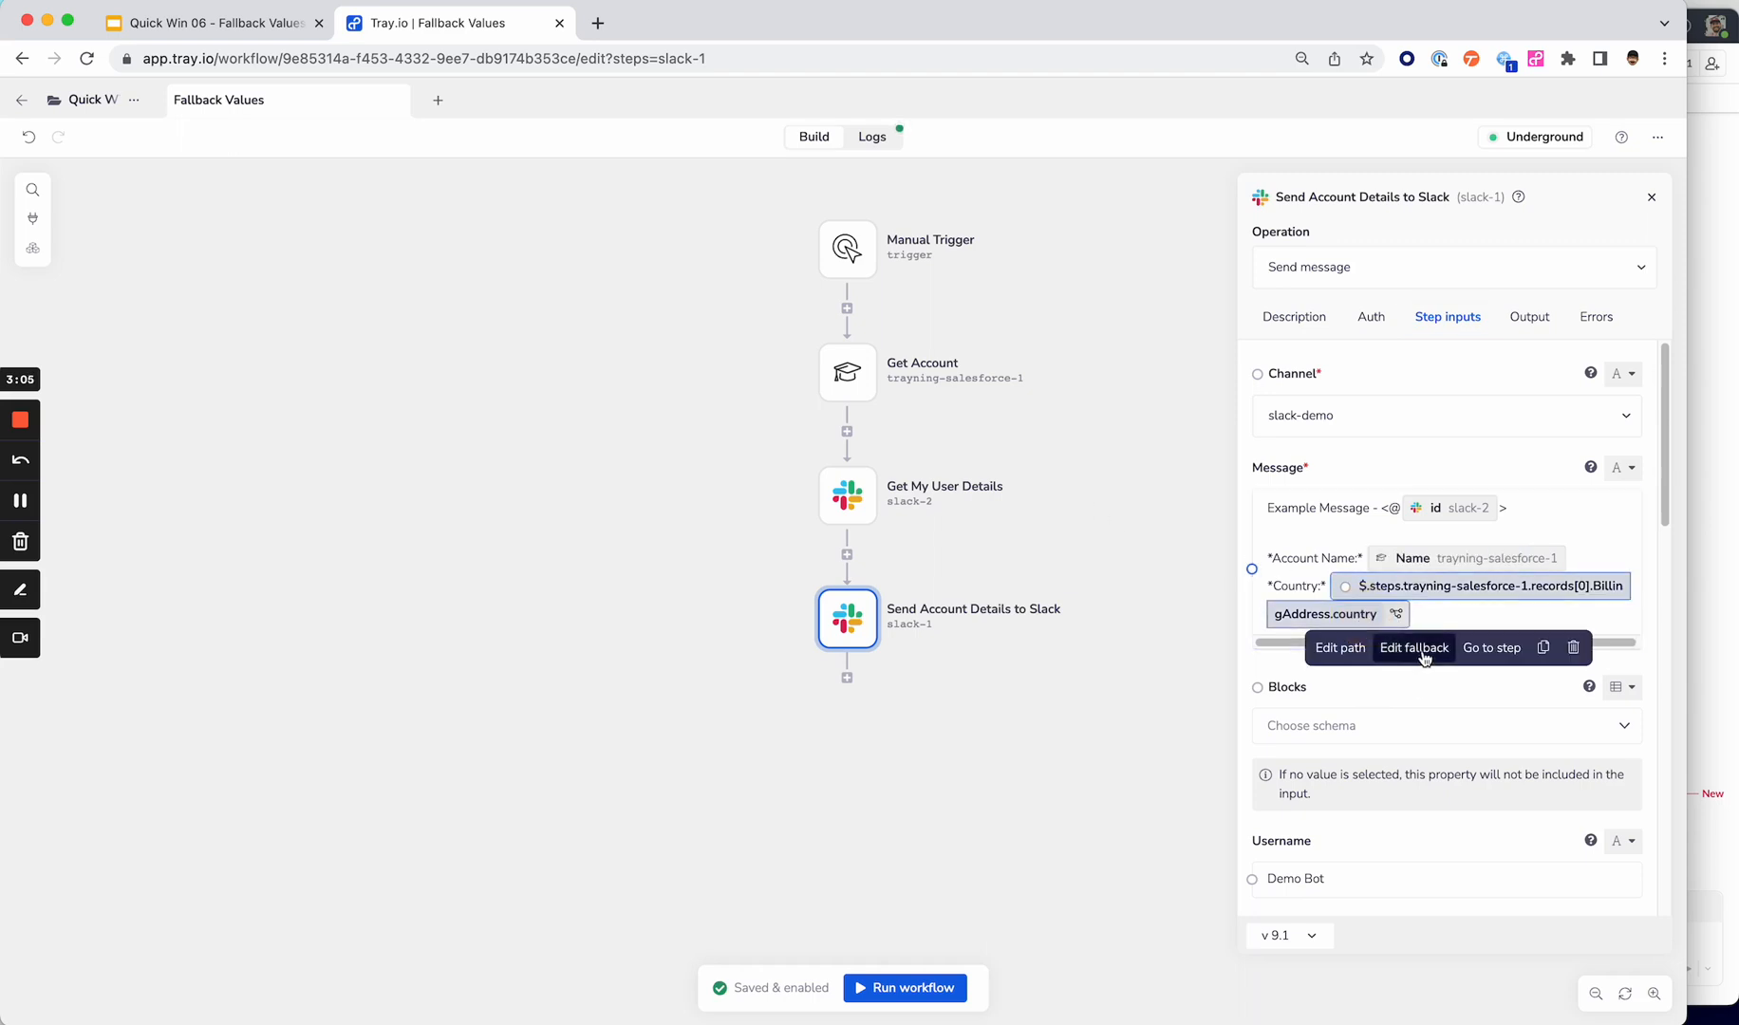
pyautogui.click(1414, 645)
pyautogui.click(1618, 657)
pyautogui.click(1591, 825)
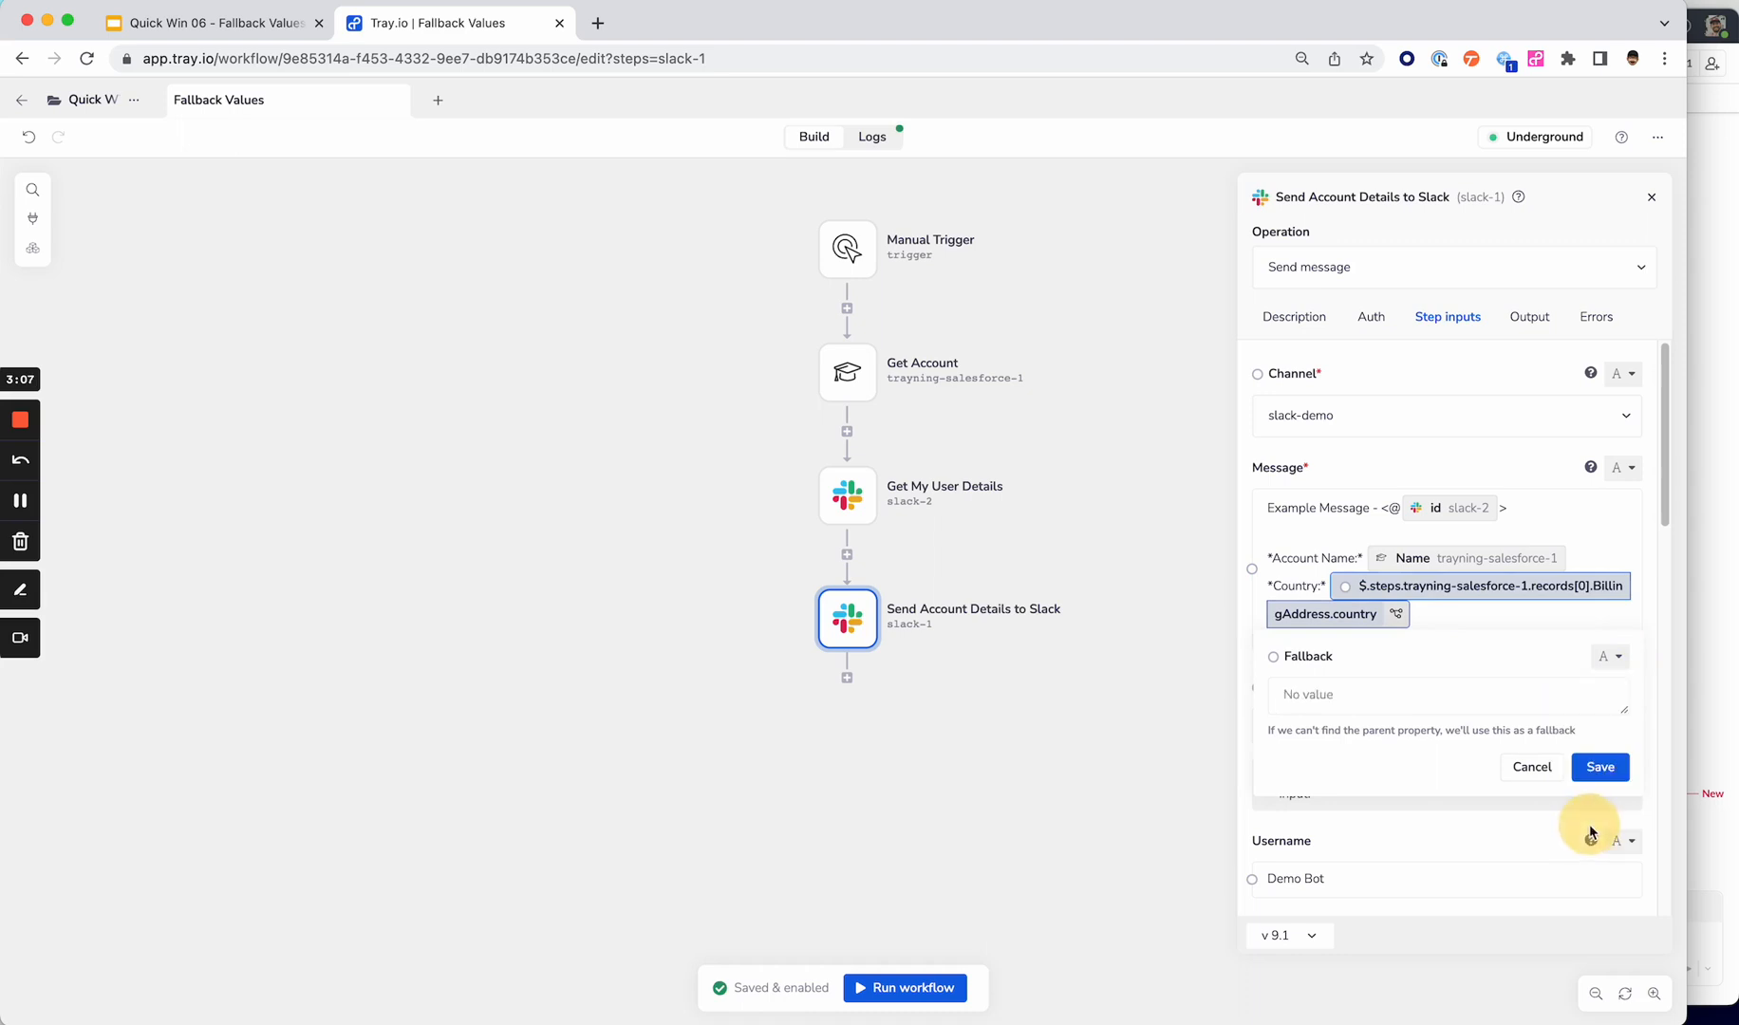
pyautogui.click(1600, 767)
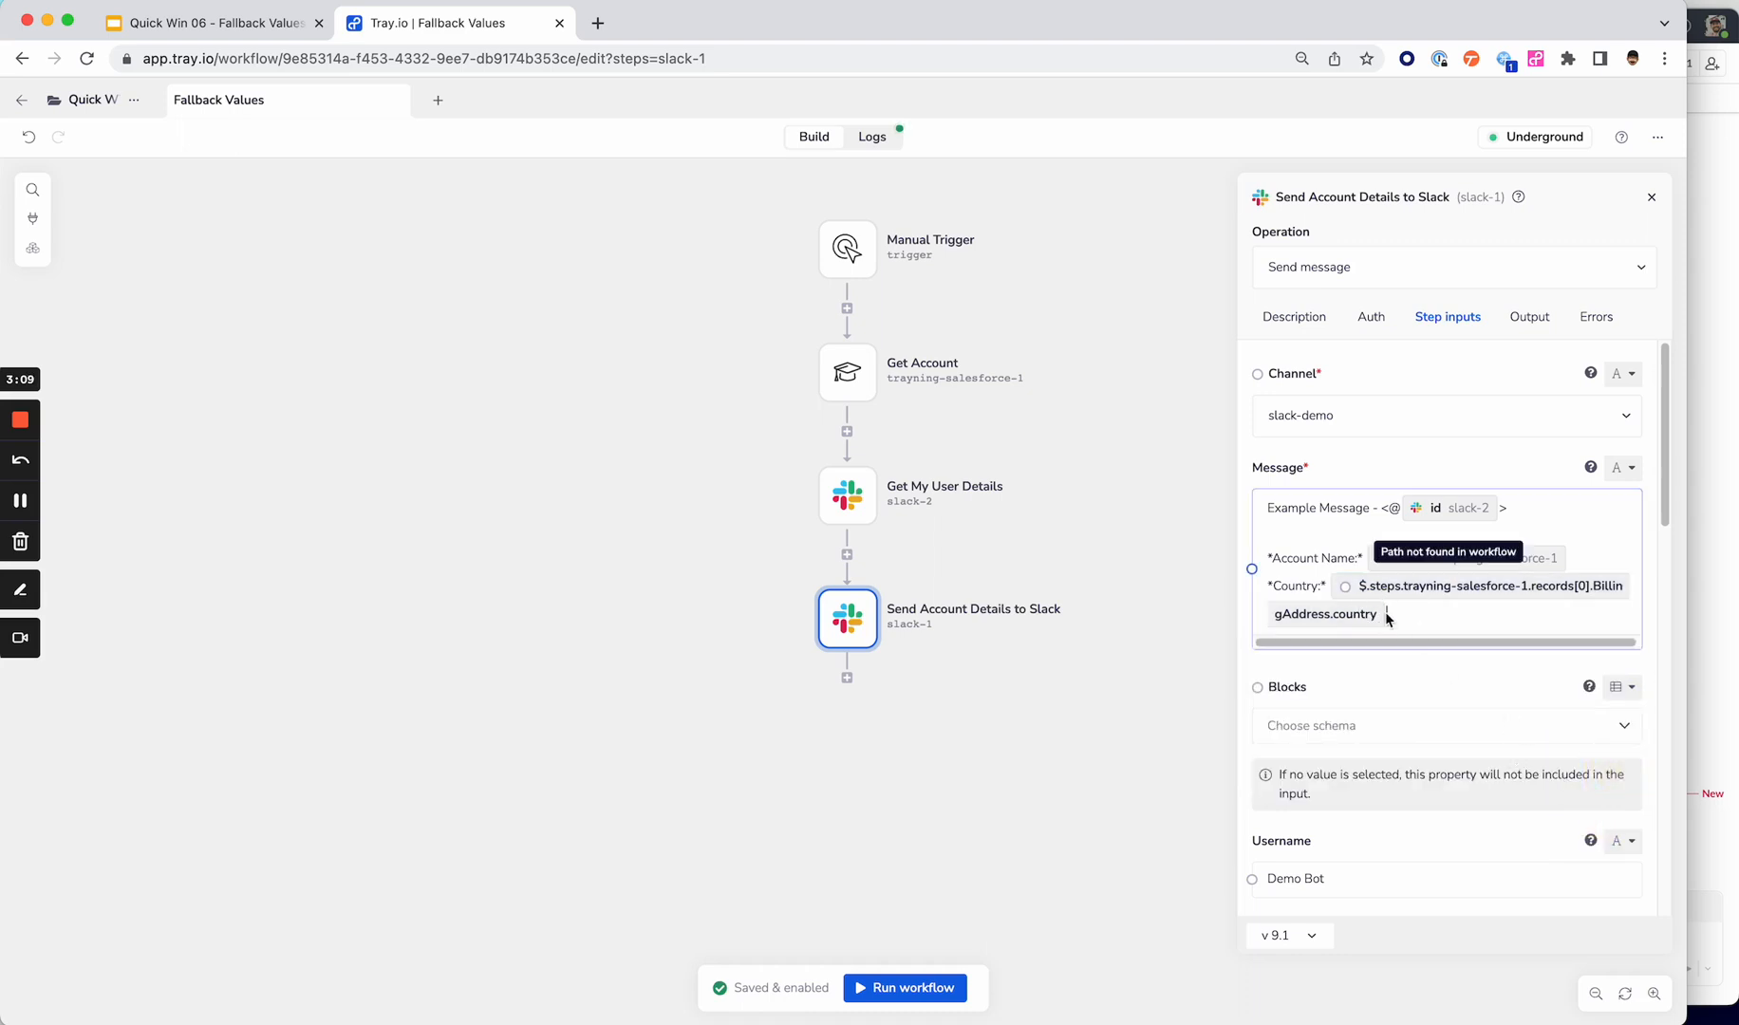
# - Run the workflow and open the Send Account Details to Slack log of the newest execution
pyautogui.click(997, 695)
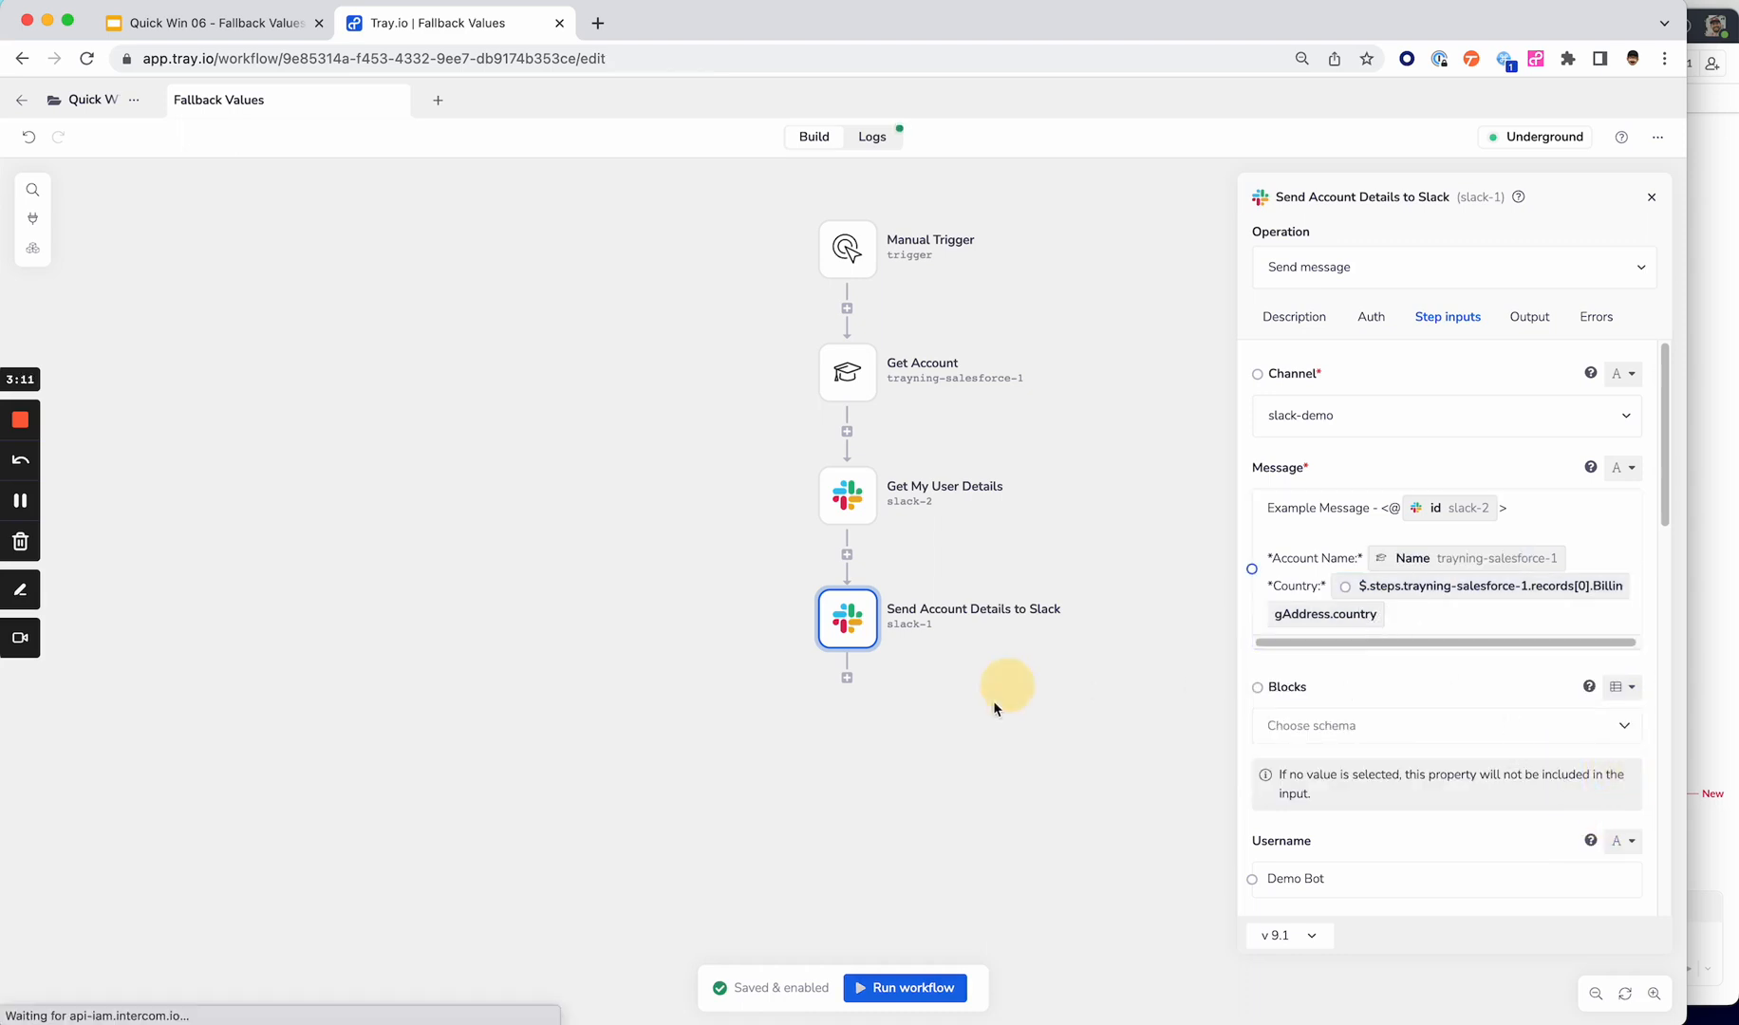
pyautogui.click(926, 992)
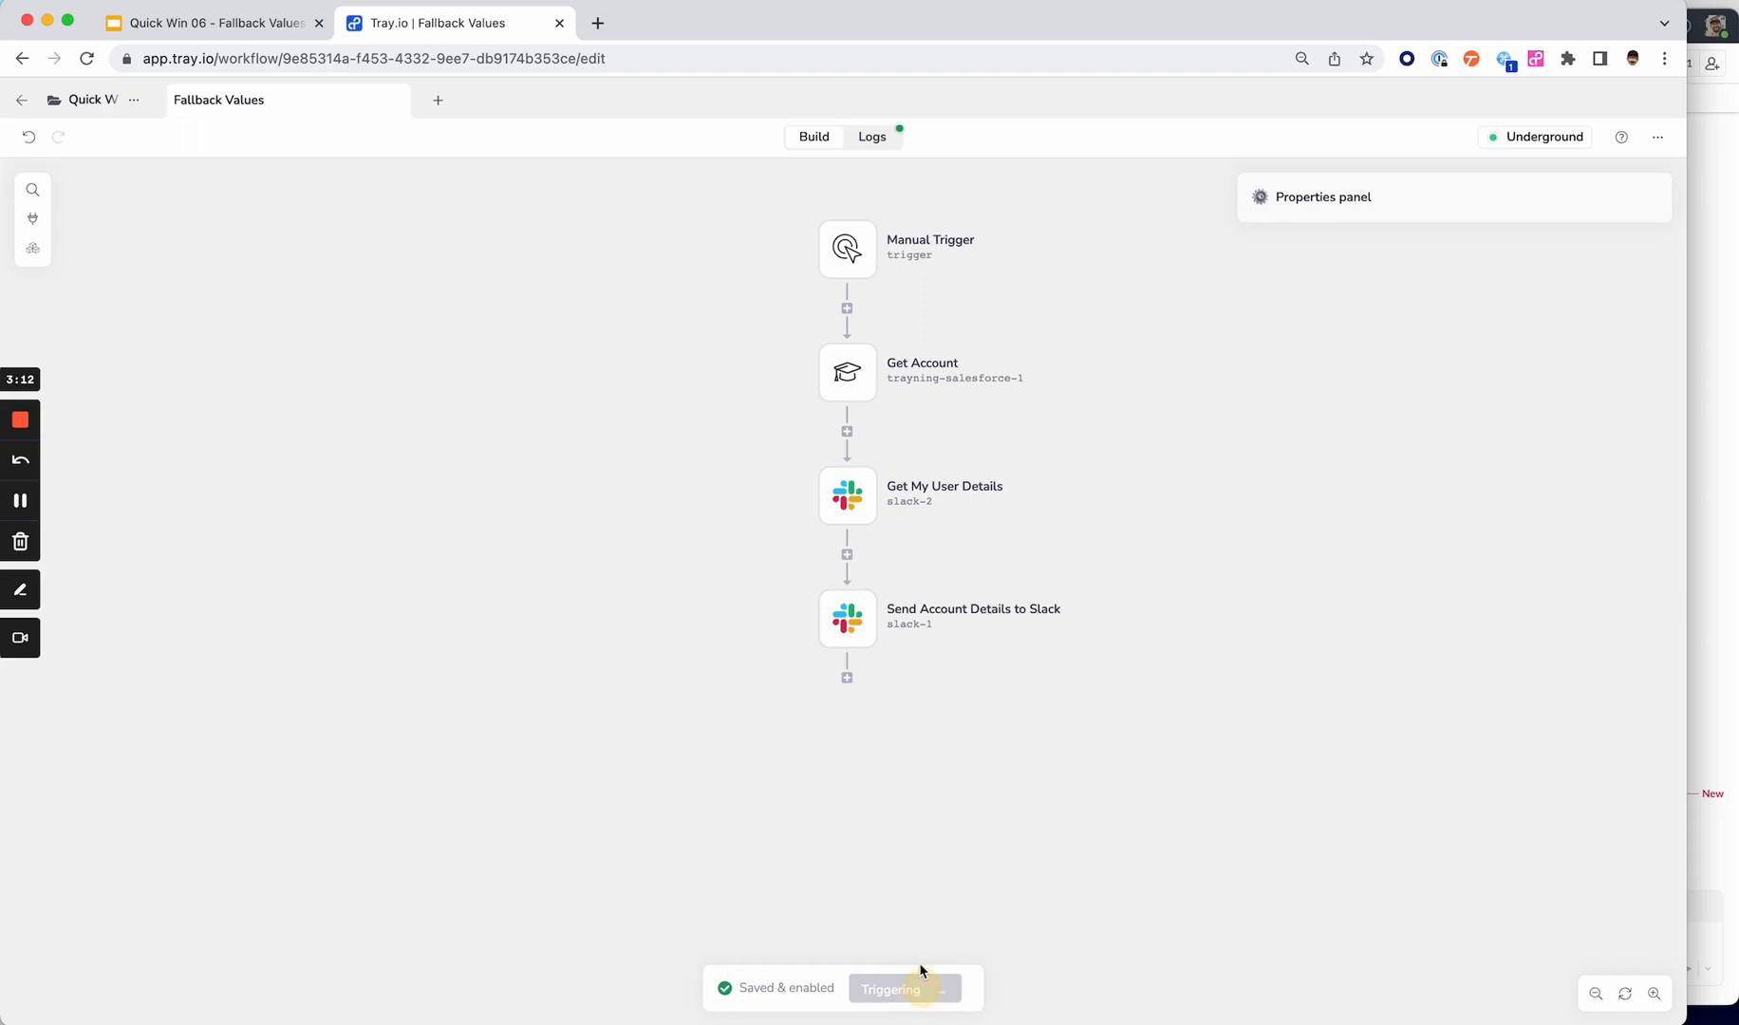
pyautogui.click(871, 136)
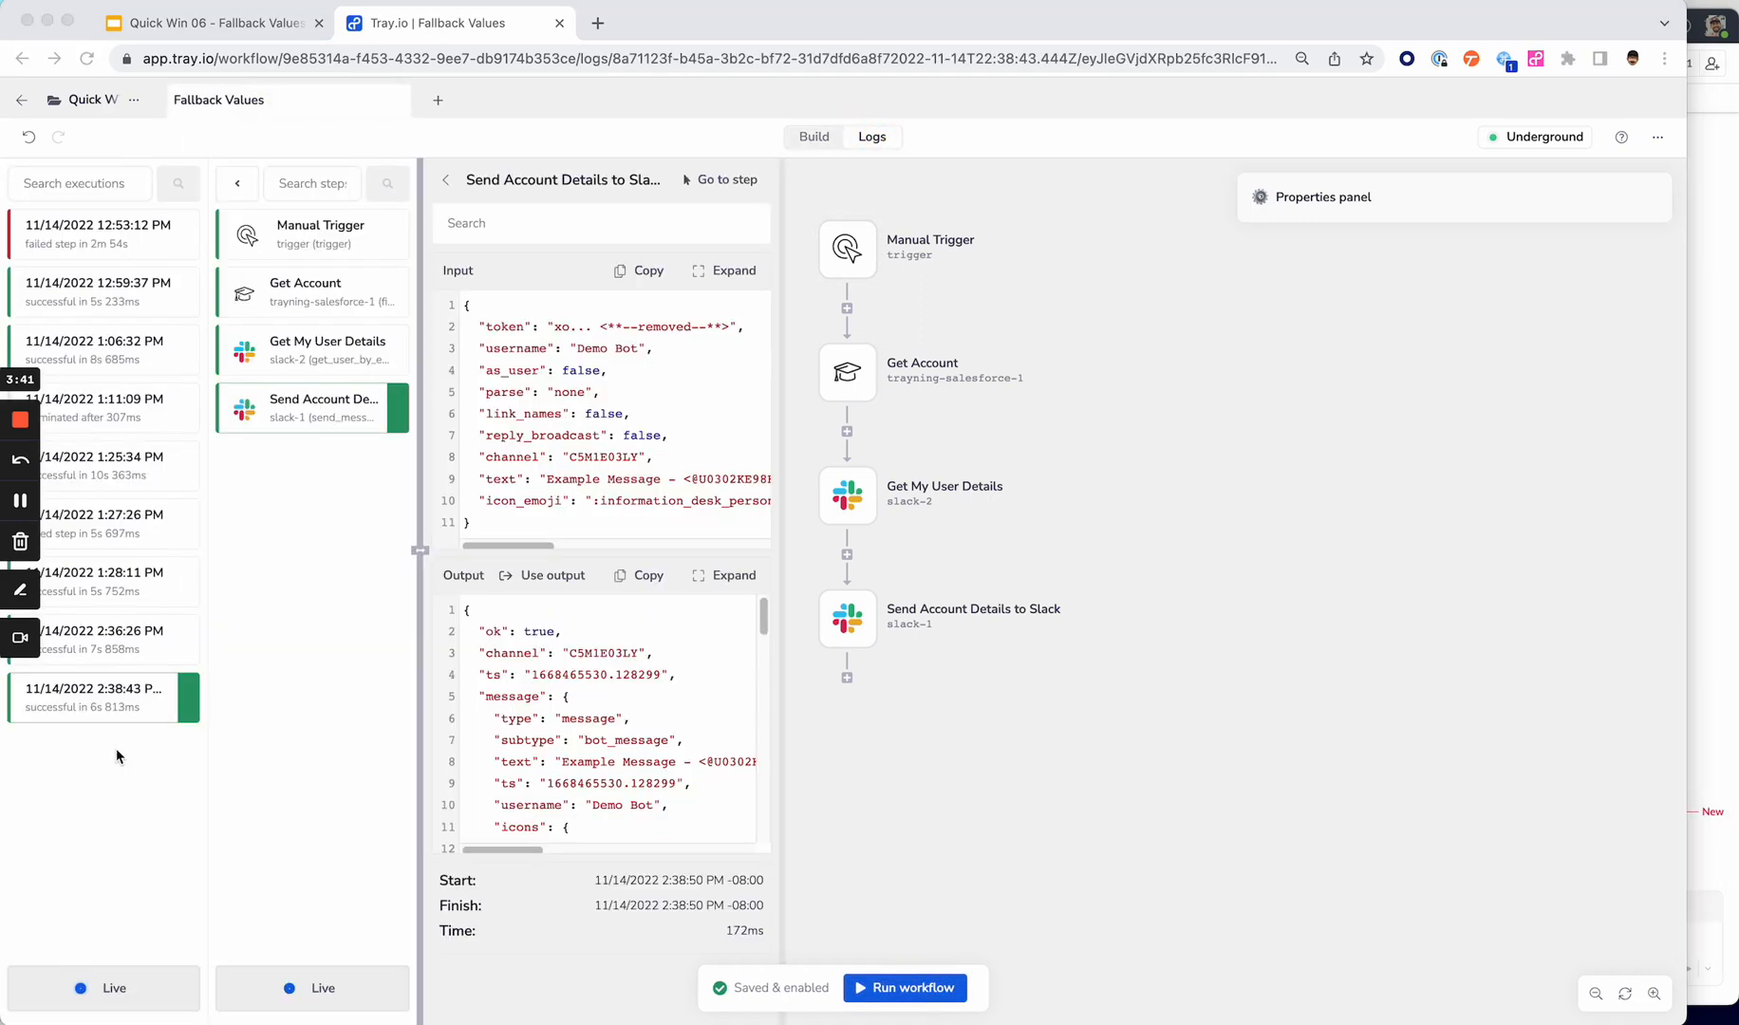
pyautogui.click(116, 749)
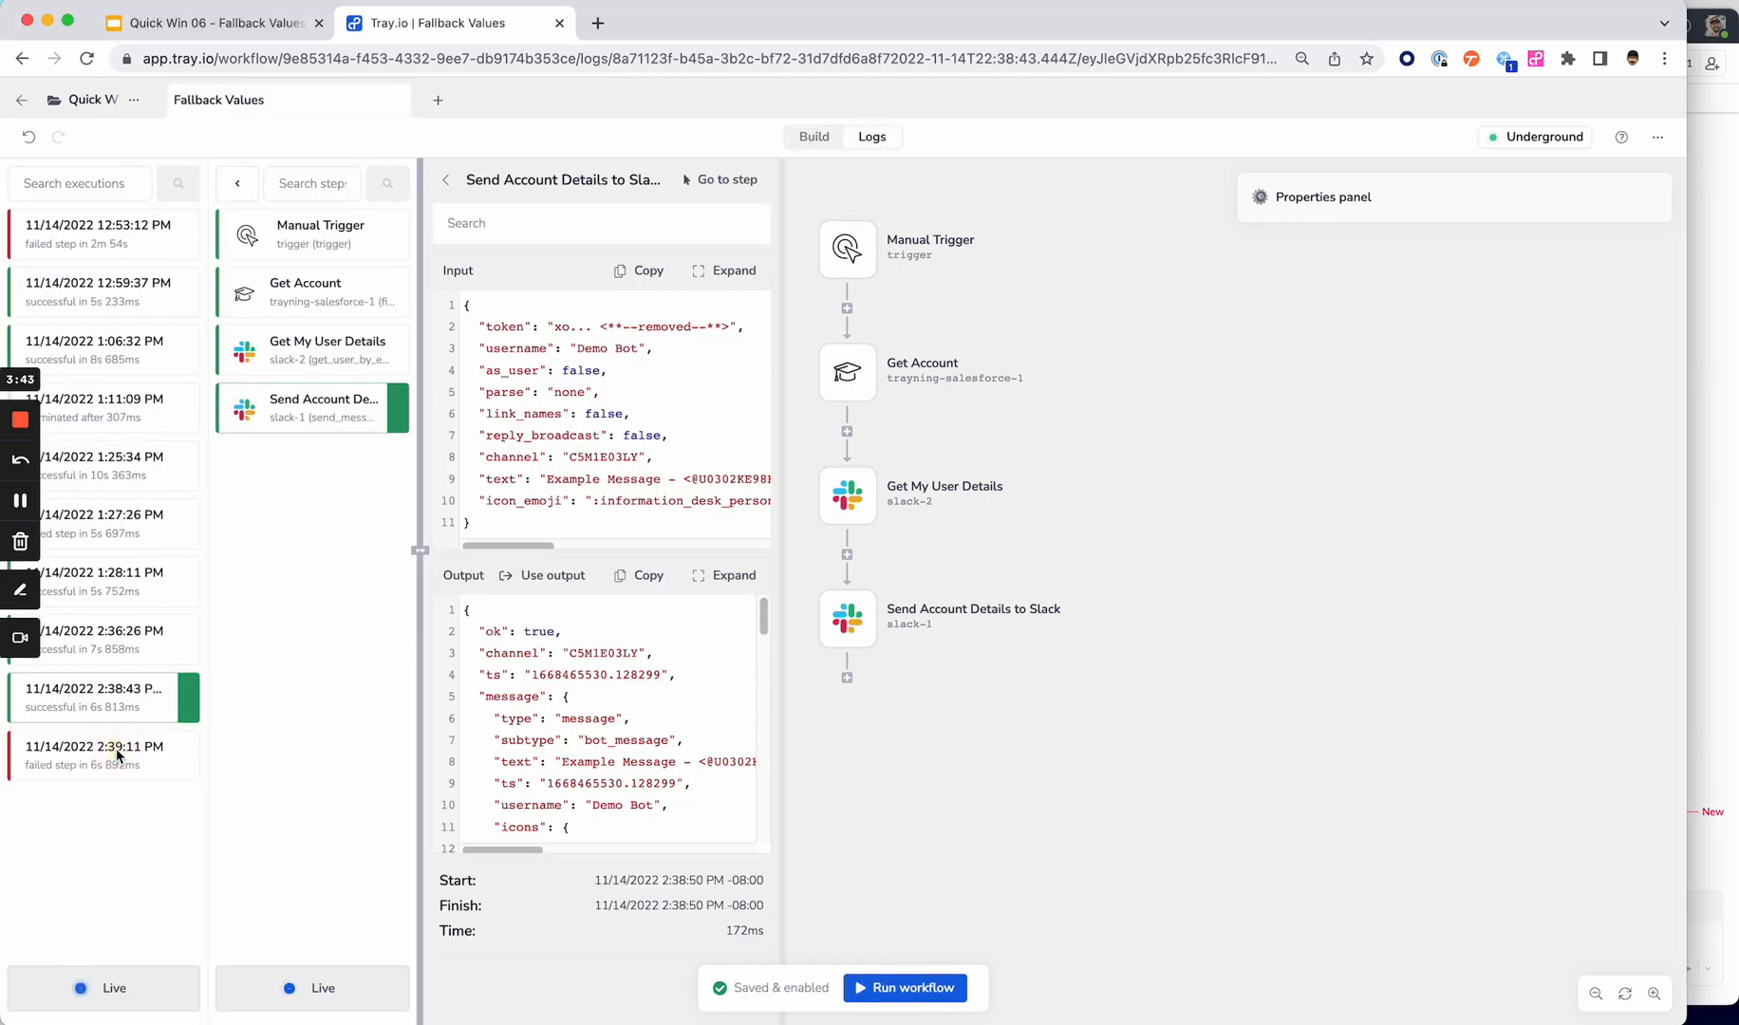
pyautogui.click(104, 758)
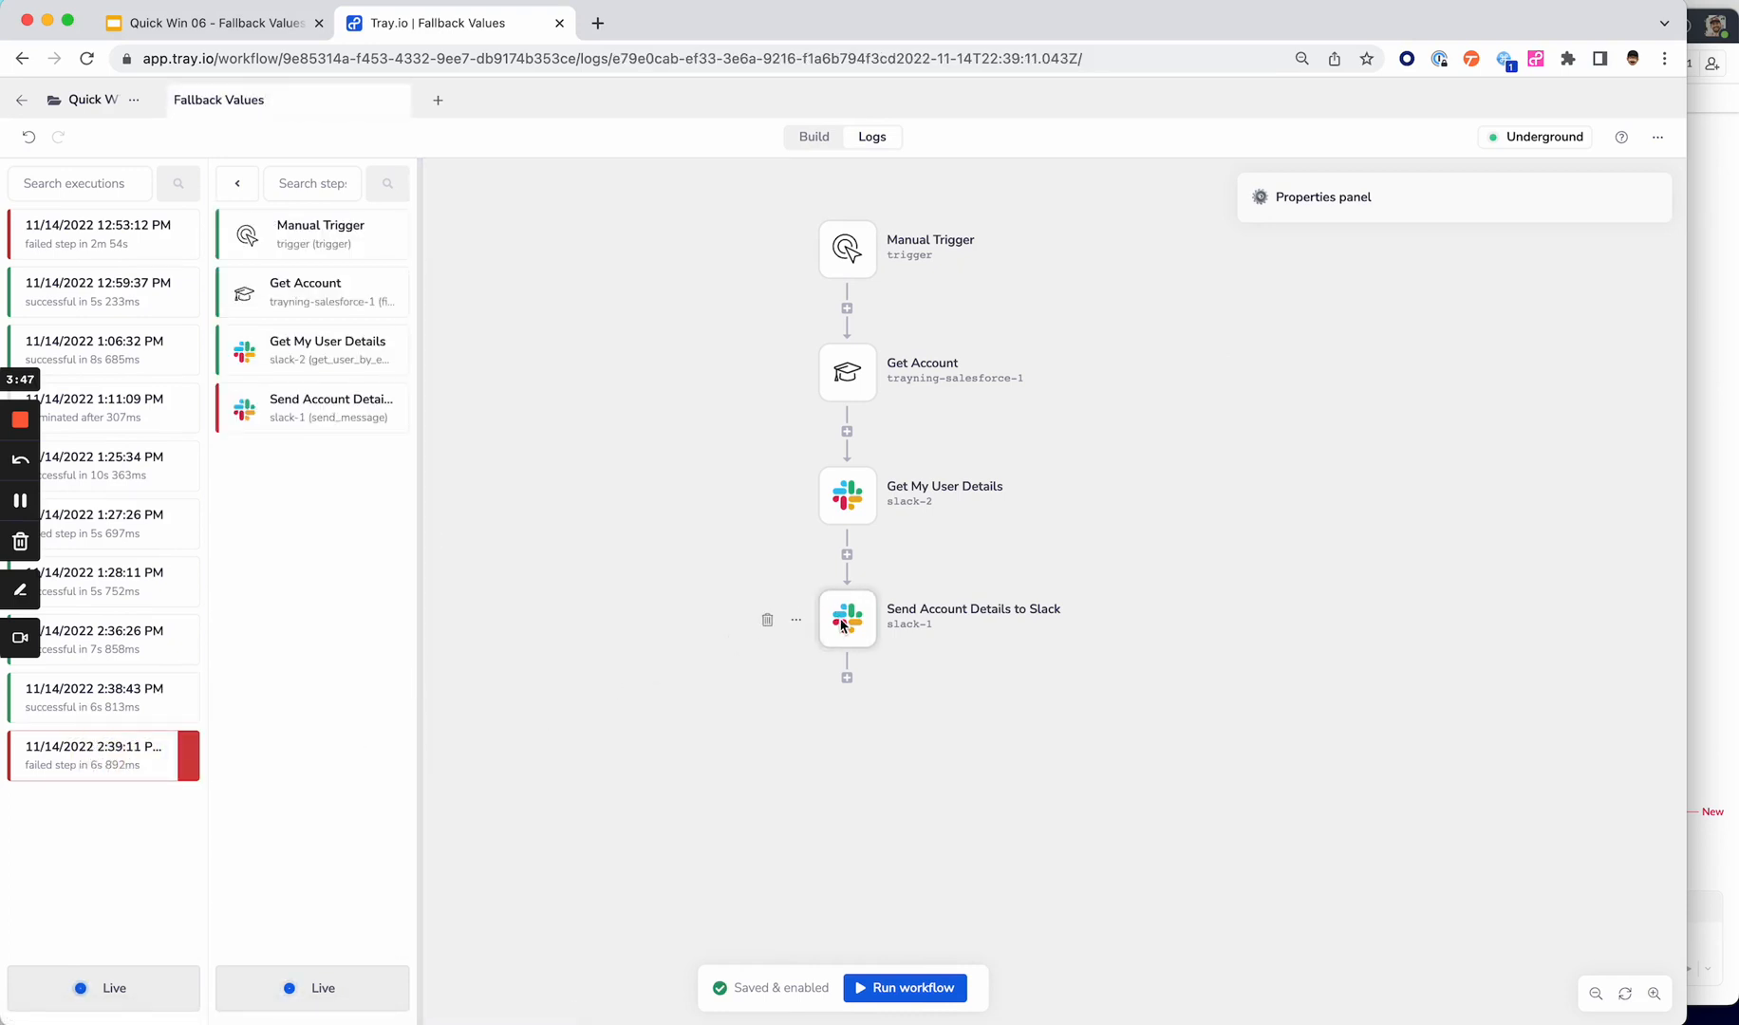
pyautogui.click(274, 407)
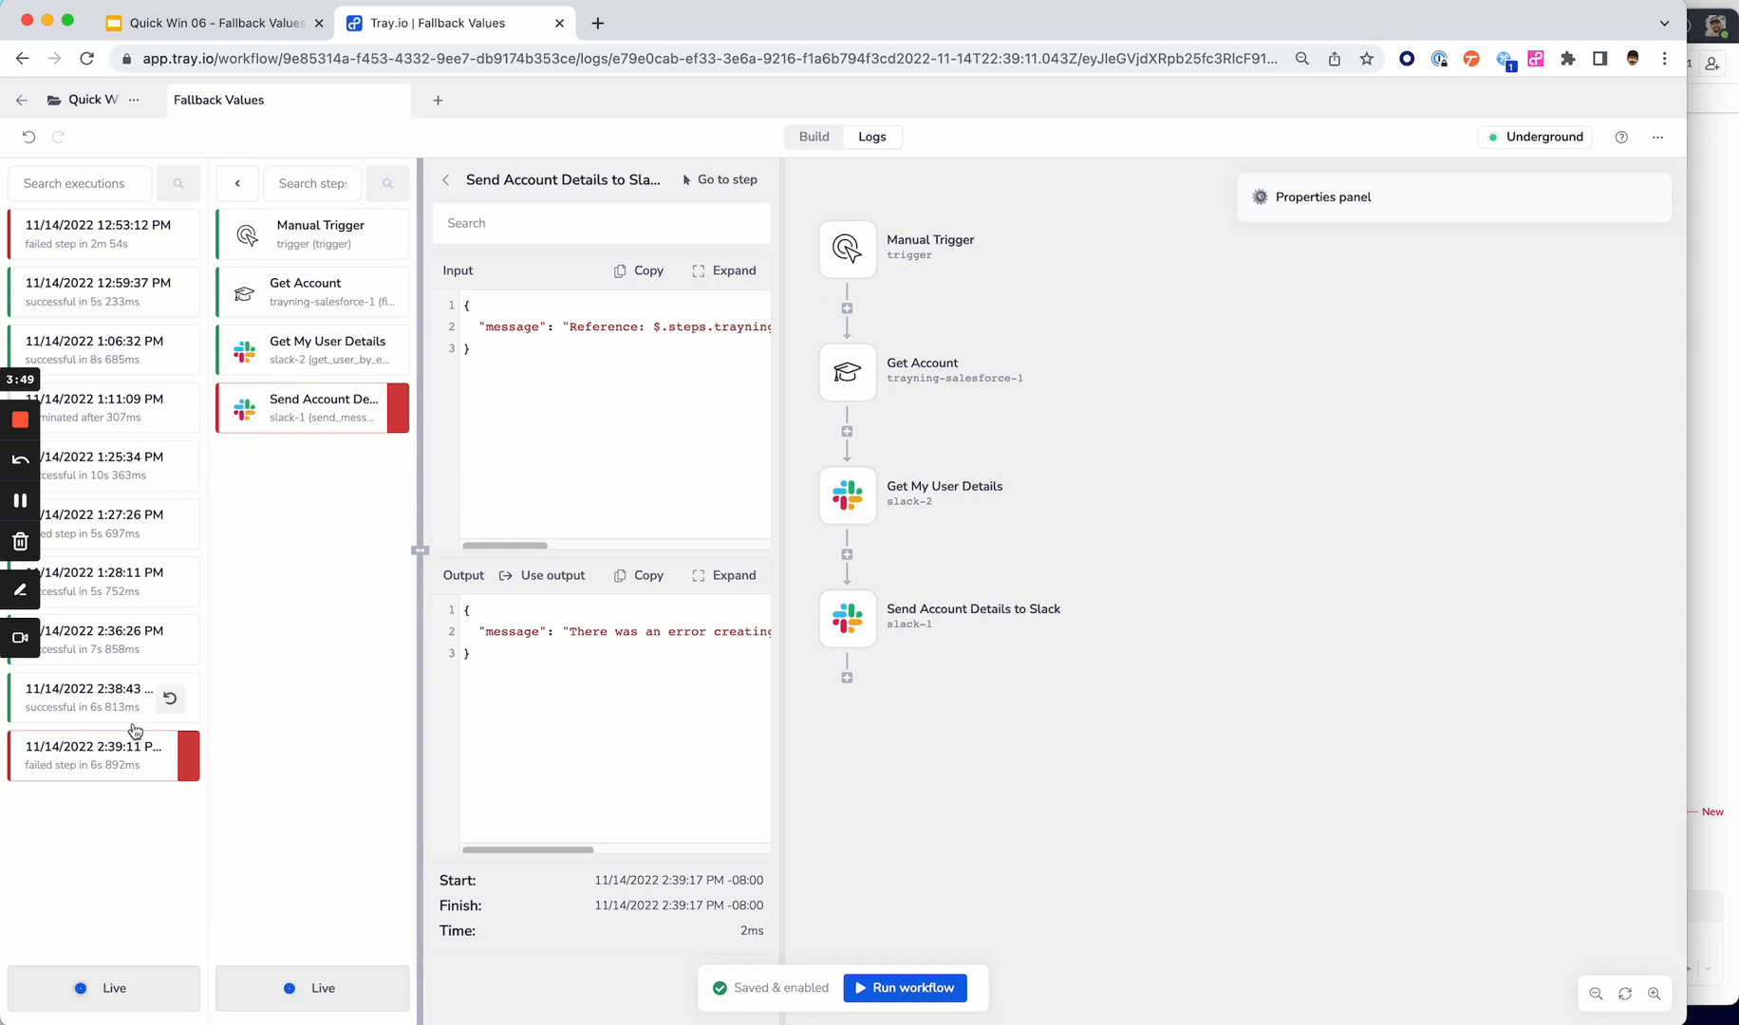
# - Examine the full input message logged for the failed Send Account Details to Slack step
pyautogui.moveTo(651, 325); pyautogui.dragTo(435, 342)
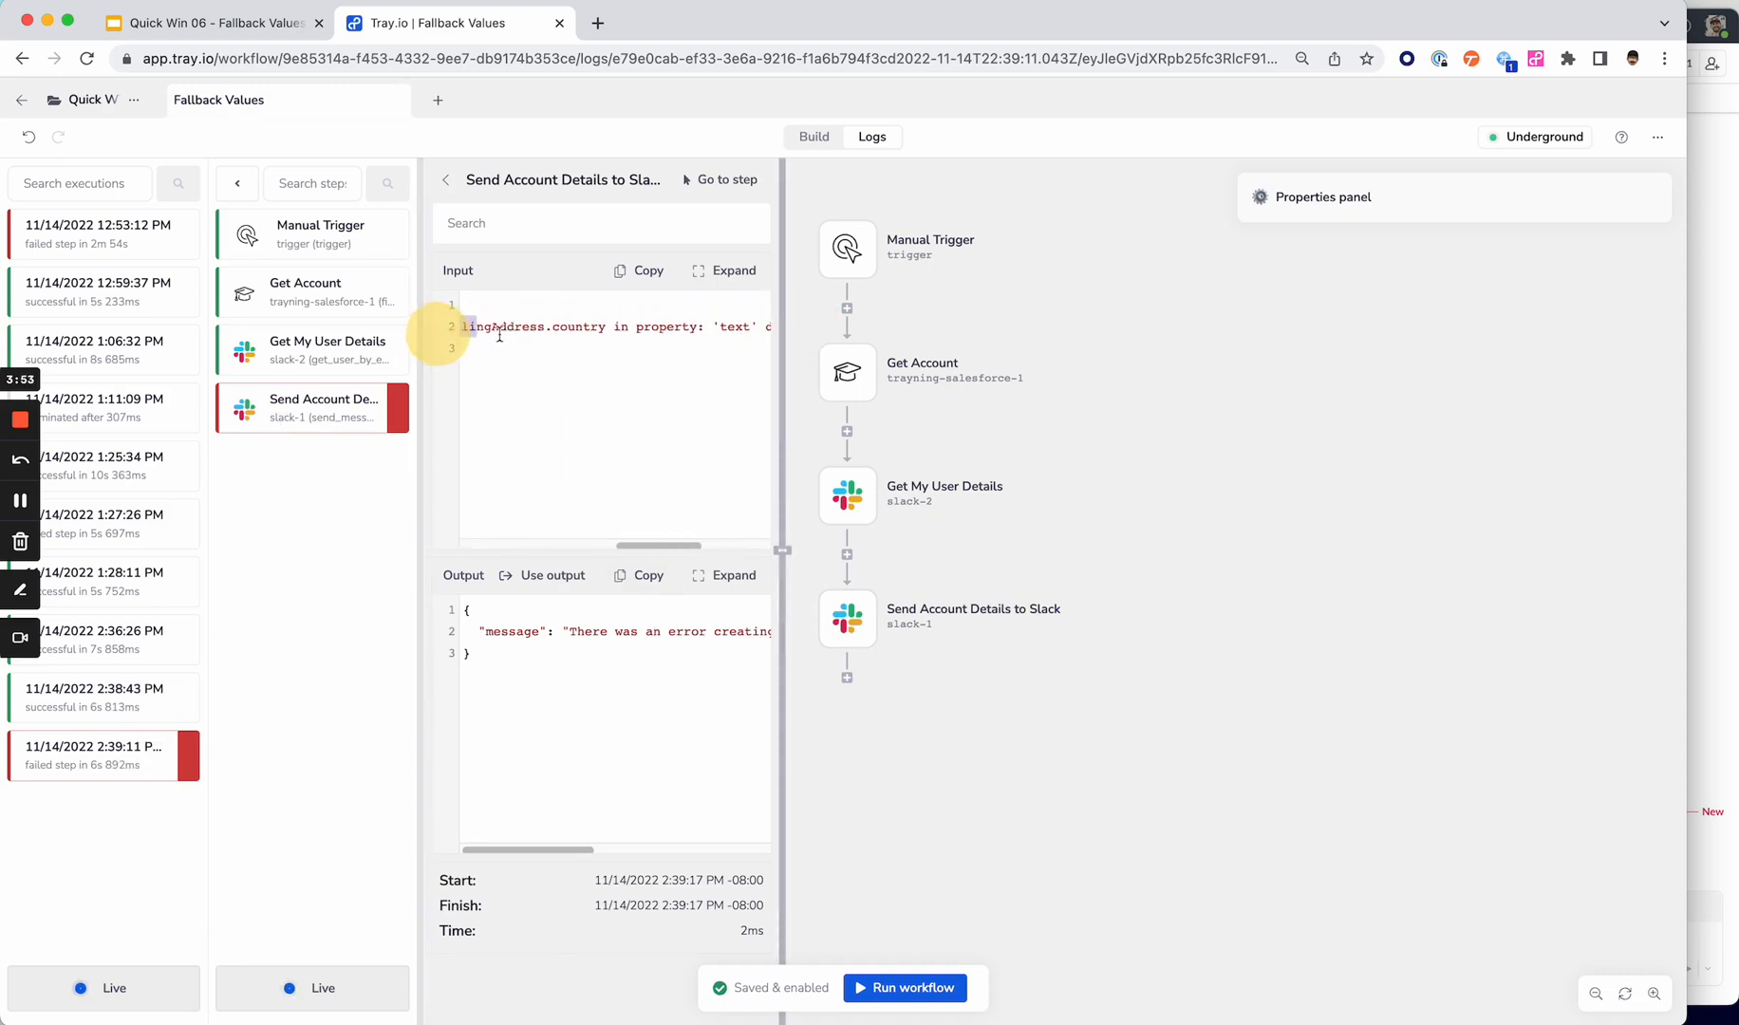
pyautogui.click(726, 271)
pyautogui.moveTo(710, 264); pyautogui.dragTo(855, 264)
pyautogui.click(1465, 902)
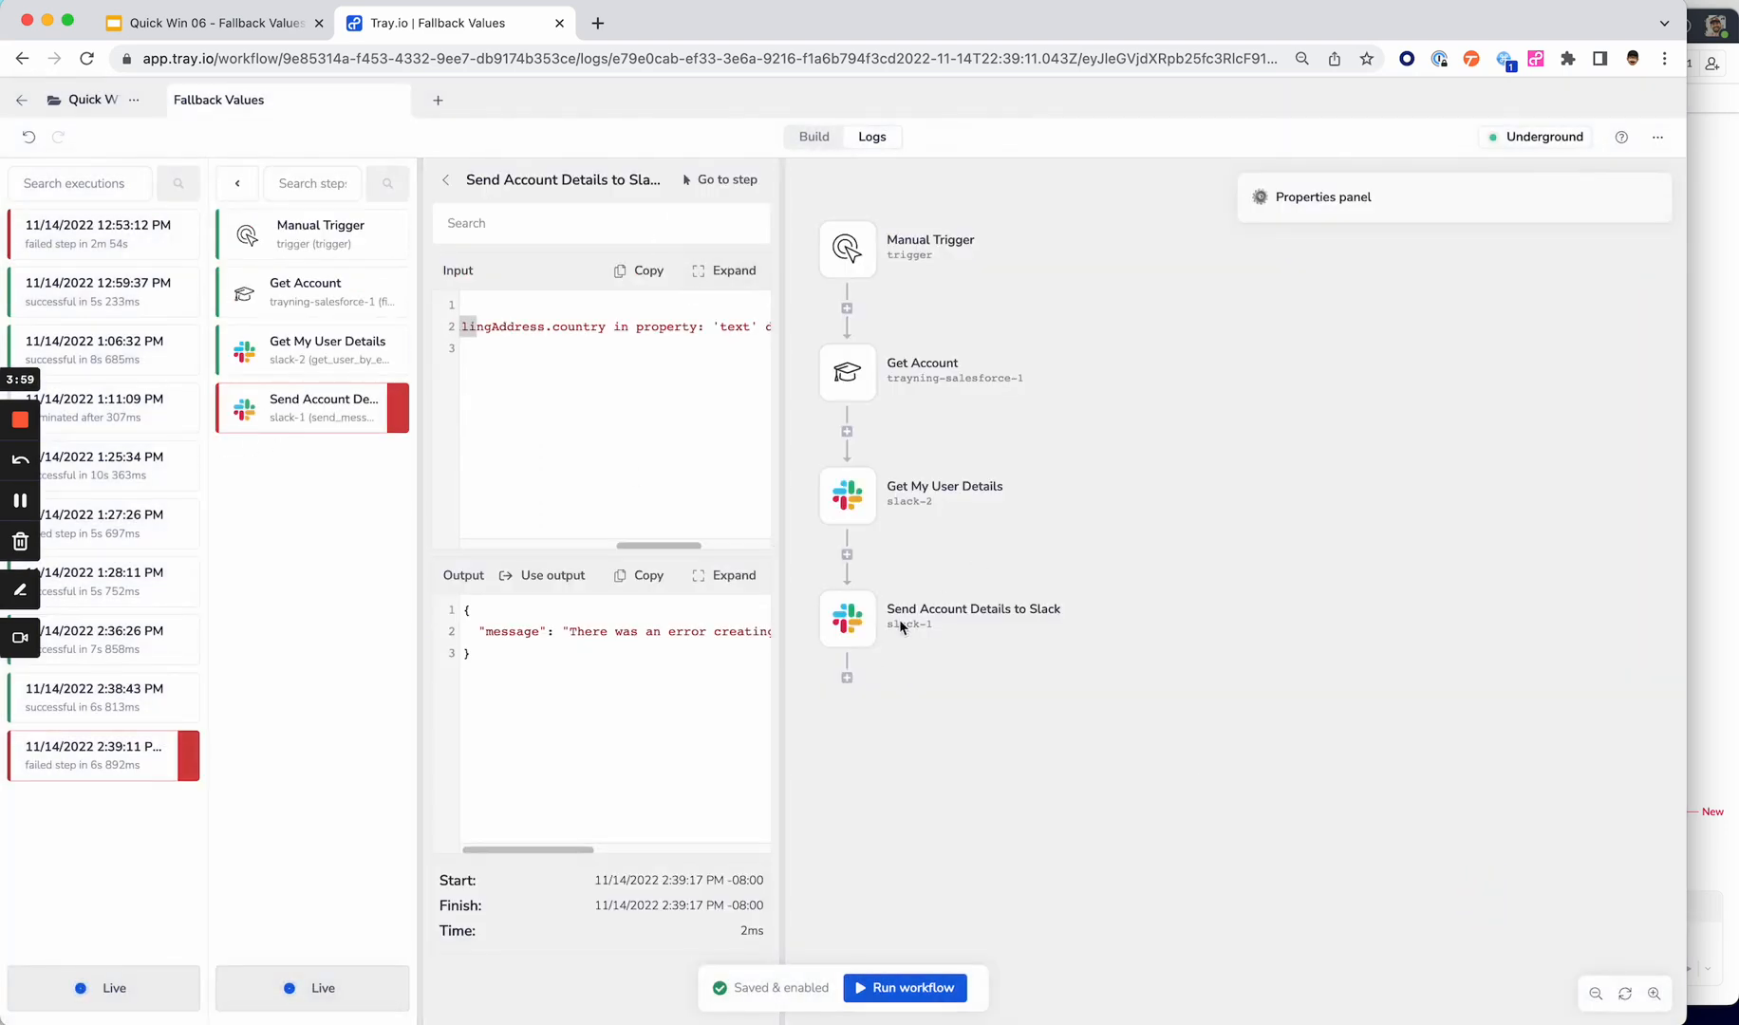
# - Set the fallback of the Country reference in the Send Account Details to Slack message to fallbackValue_country and save it
pyautogui.click(847, 619)
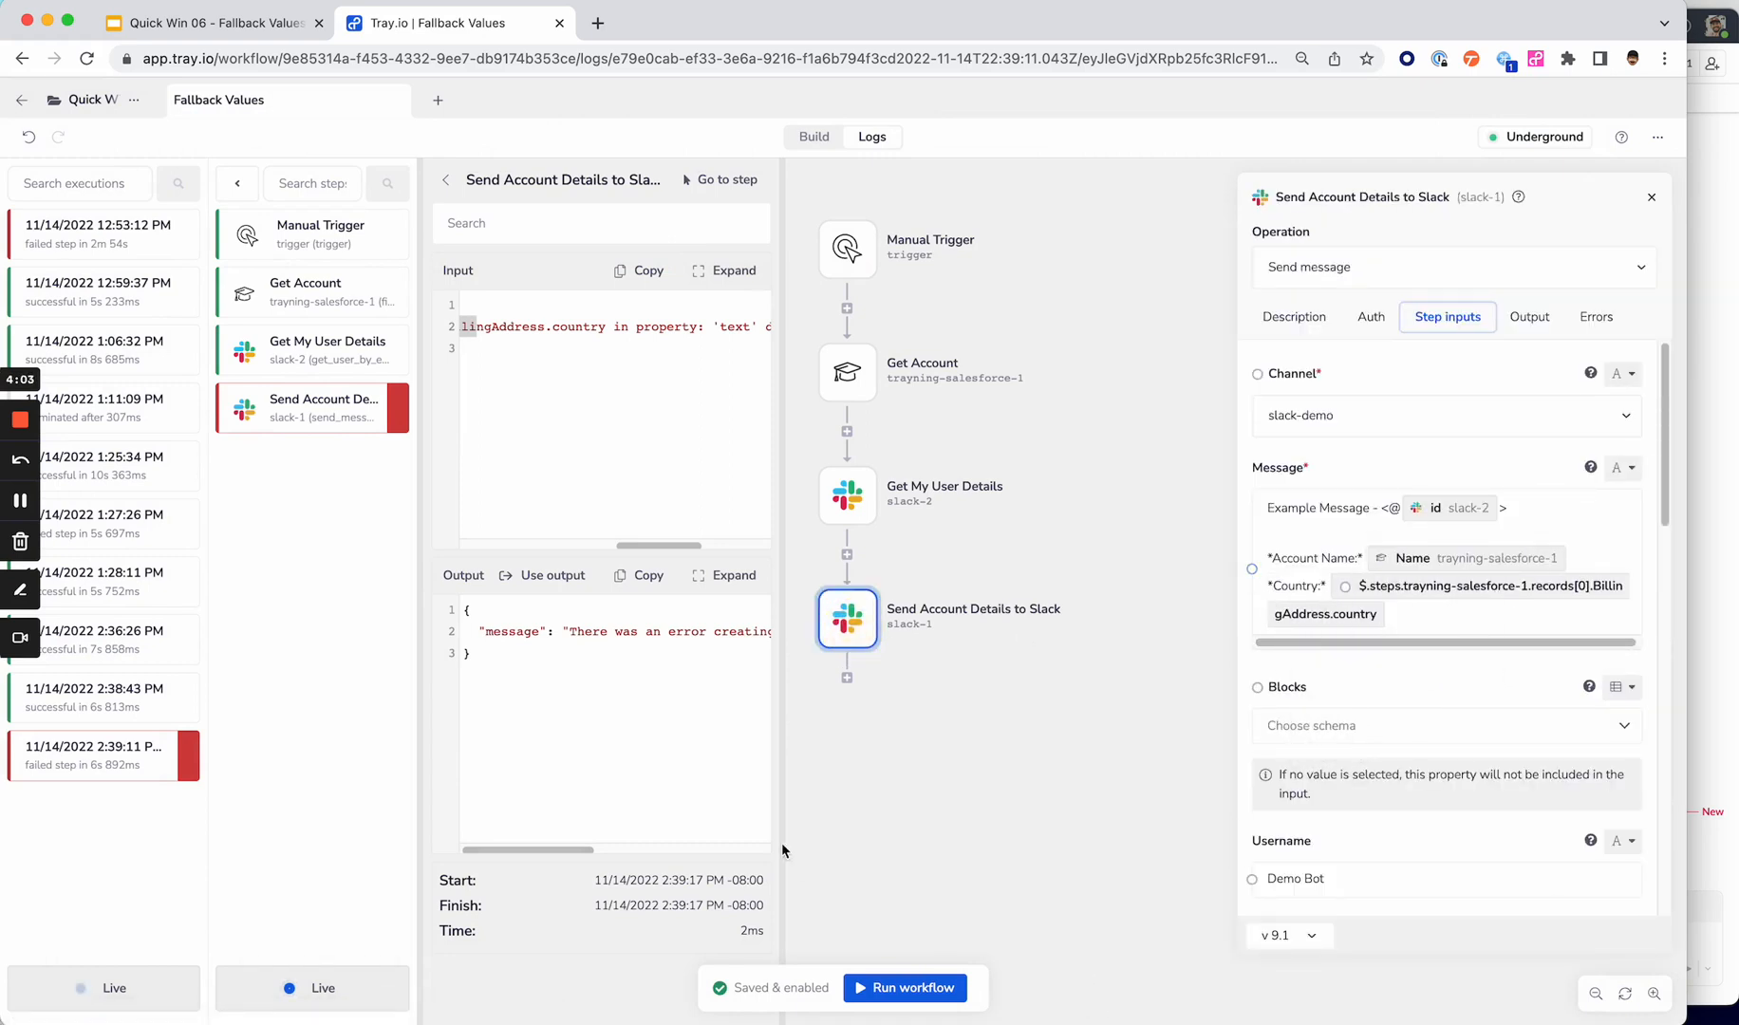
pyautogui.click(1392, 600)
pyautogui.click(1415, 650)
pyautogui.click(1388, 701)
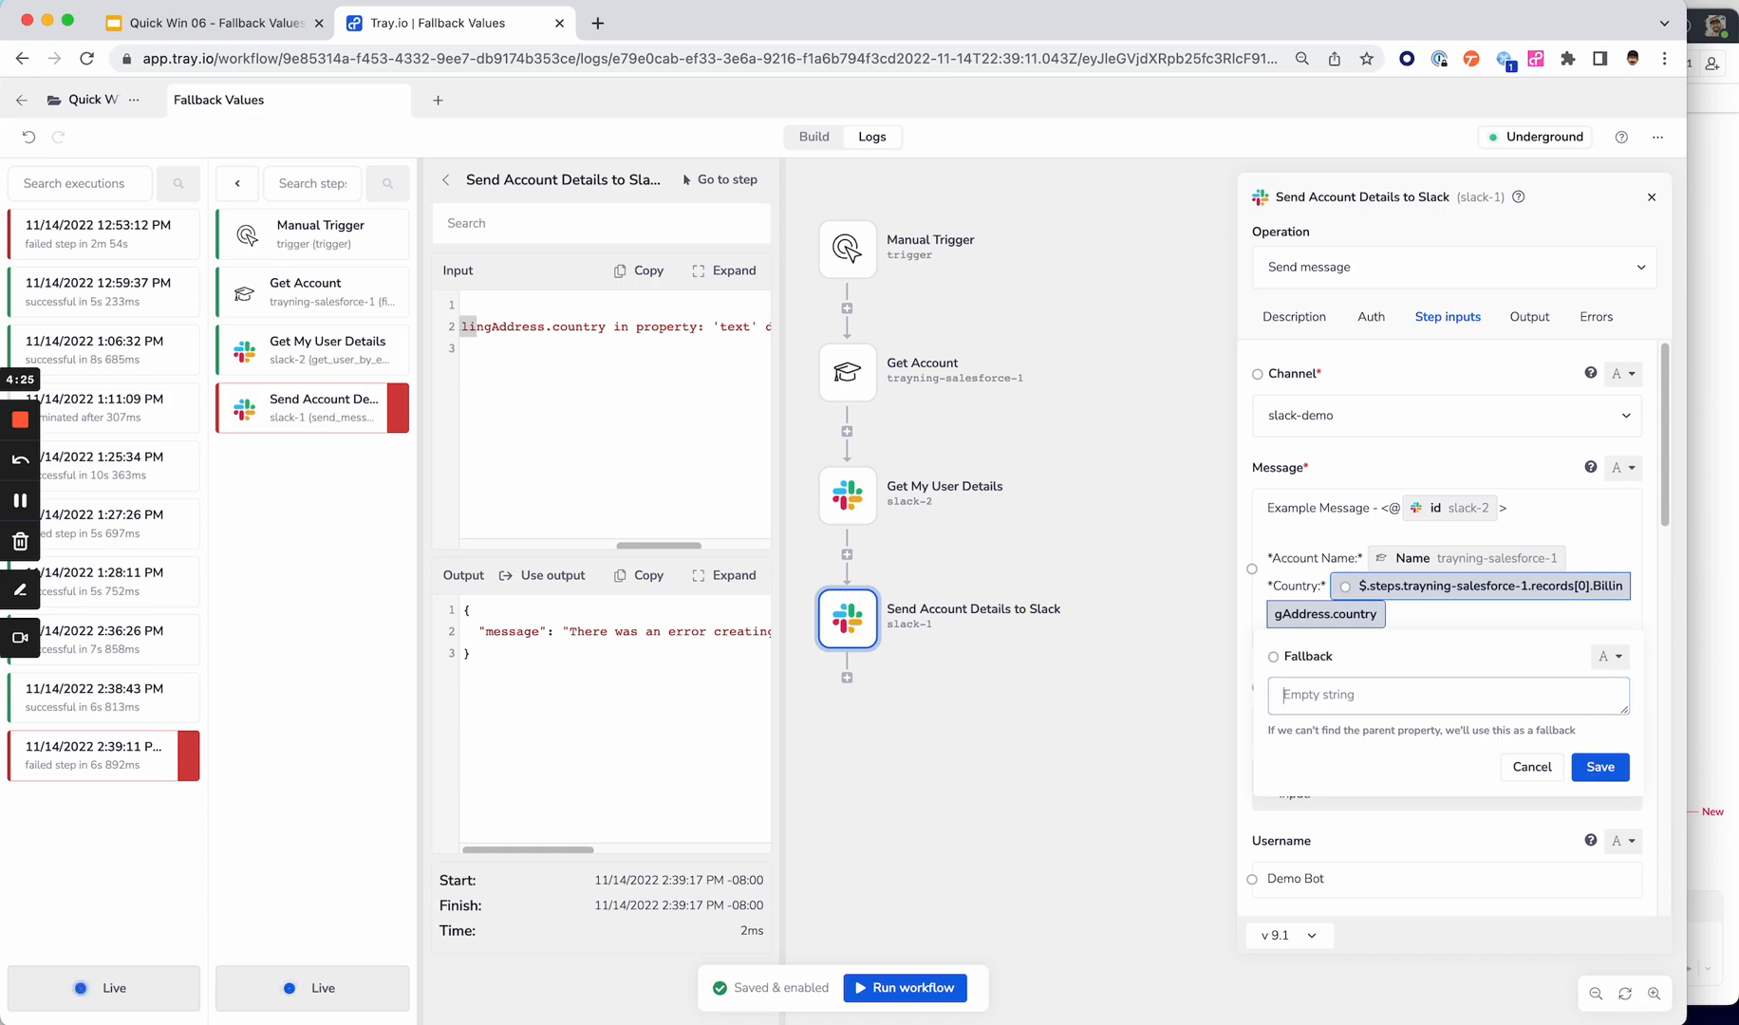
pyautogui.write('fallbackValue_')
pyautogui.write('country')
pyautogui.click(1595, 769)
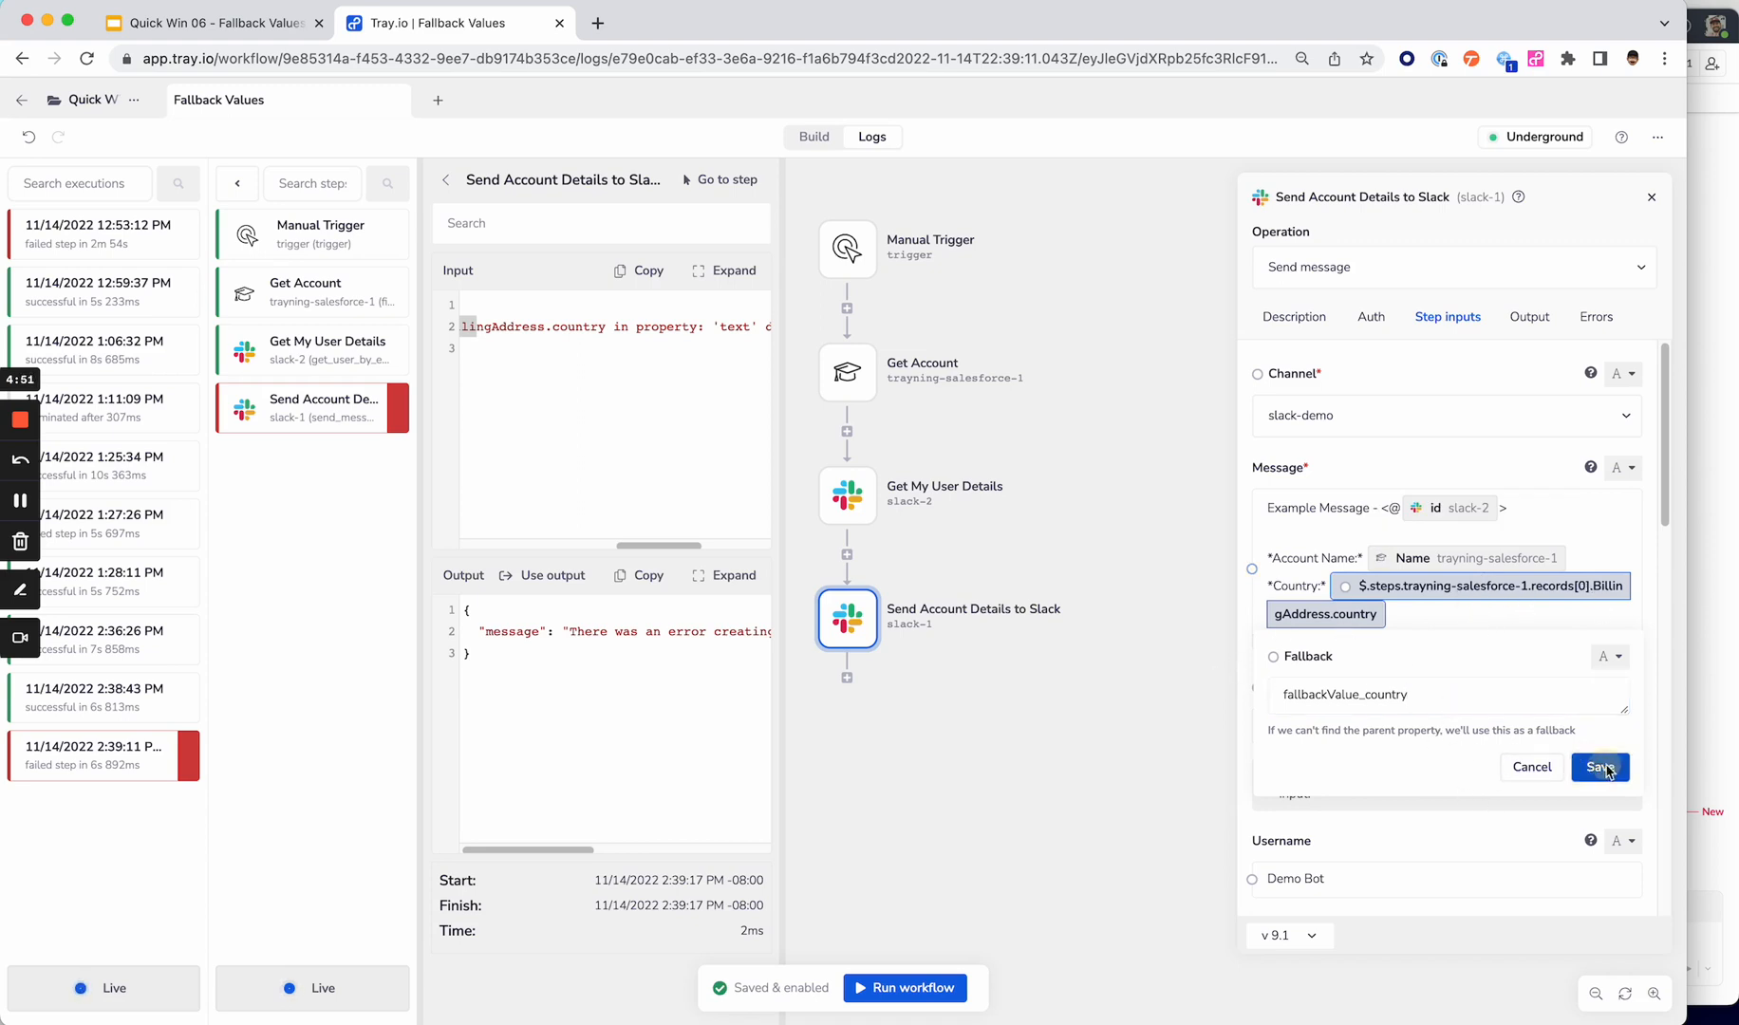
# - Deselect the Slack step and run the workflow again with the updated Country fallback
pyautogui.click(1022, 788)
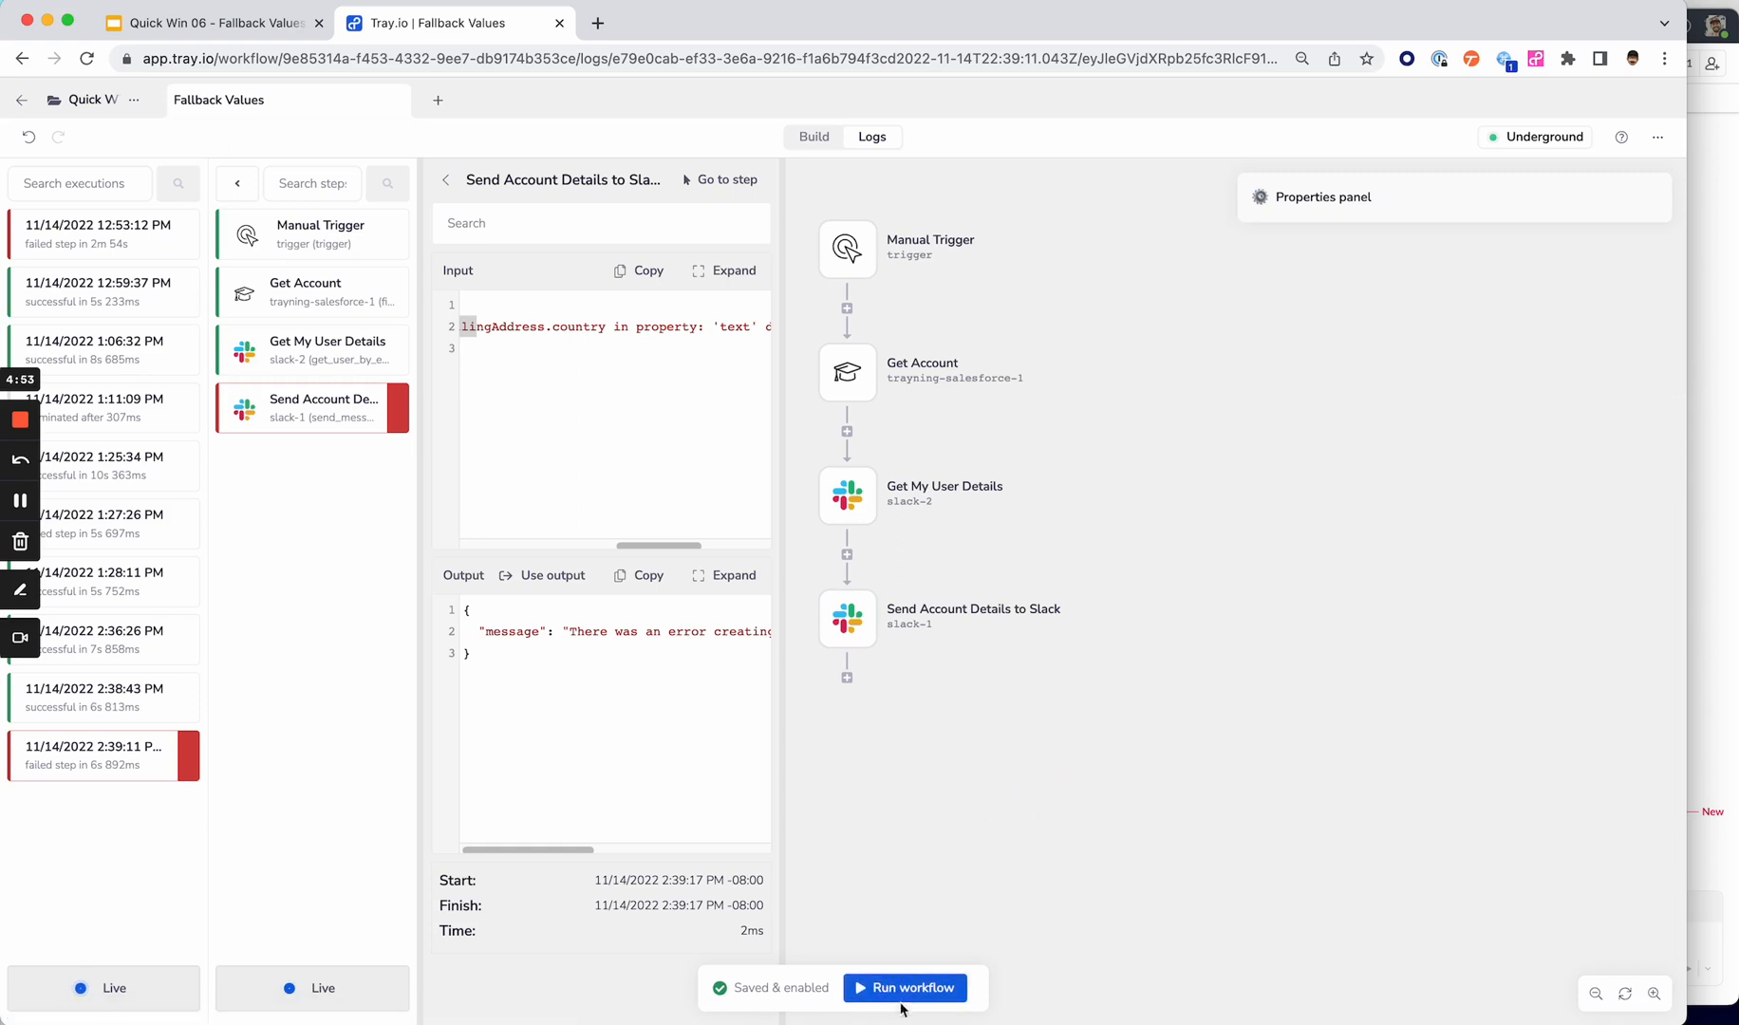
pyautogui.click(906, 989)
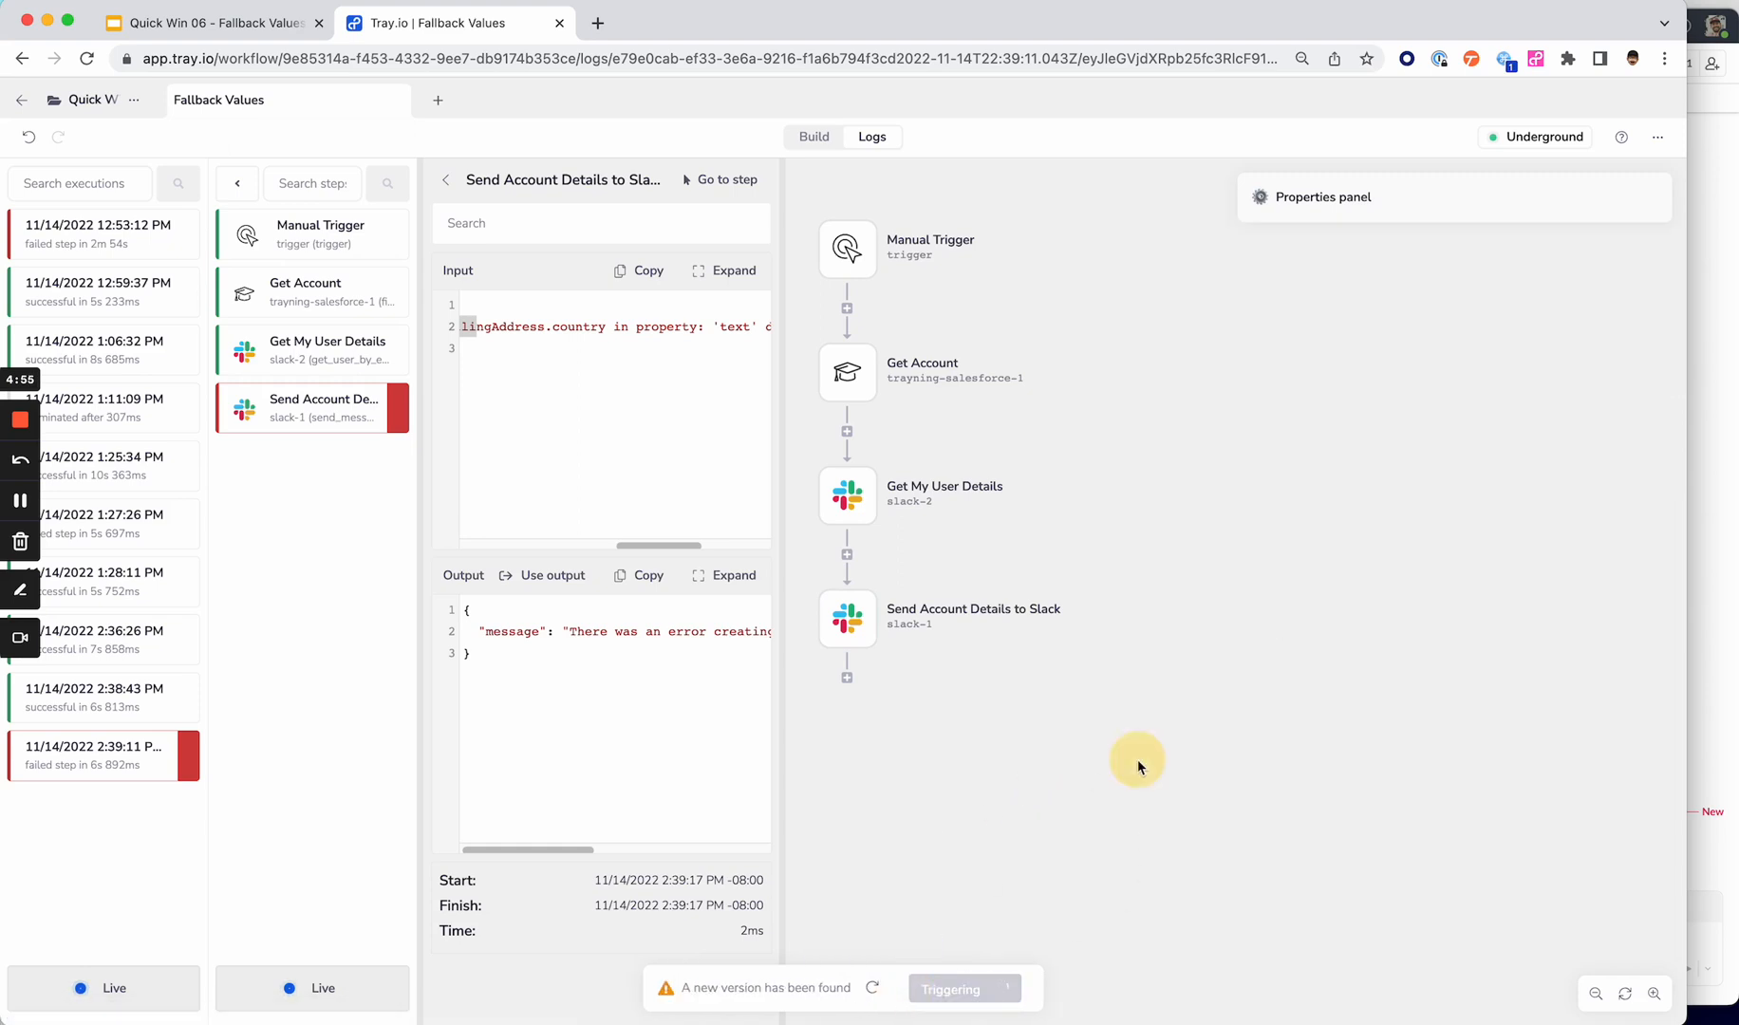
pyautogui.click(961, 777)
pyautogui.click(949, 989)
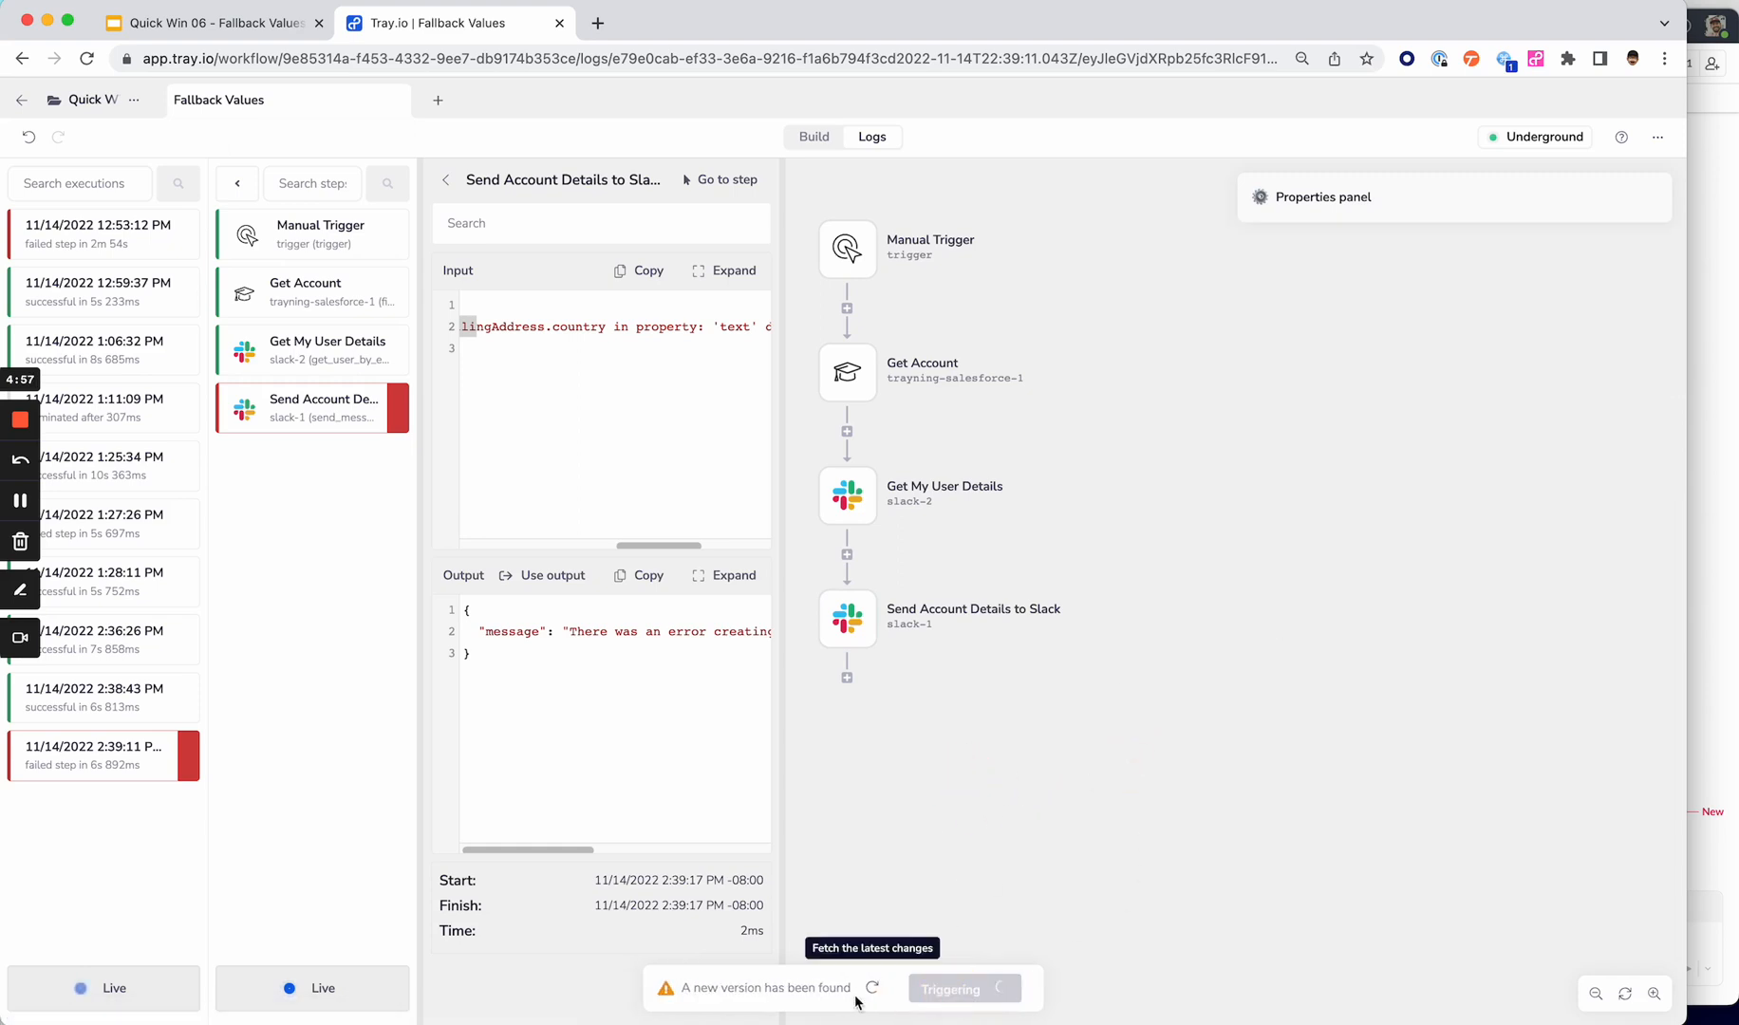
# - Switch to Slack to examine the country text in the newest message, and return to the browser to show the Quick Win 06 presentation
pyautogui.click(1722, 529)
pyautogui.moveTo(1268, 874); pyautogui.dragTo(1113, 862)
pyautogui.moveTo(1244, 867); pyautogui.dragTo(1118, 869)
pyautogui.click(943, 741)
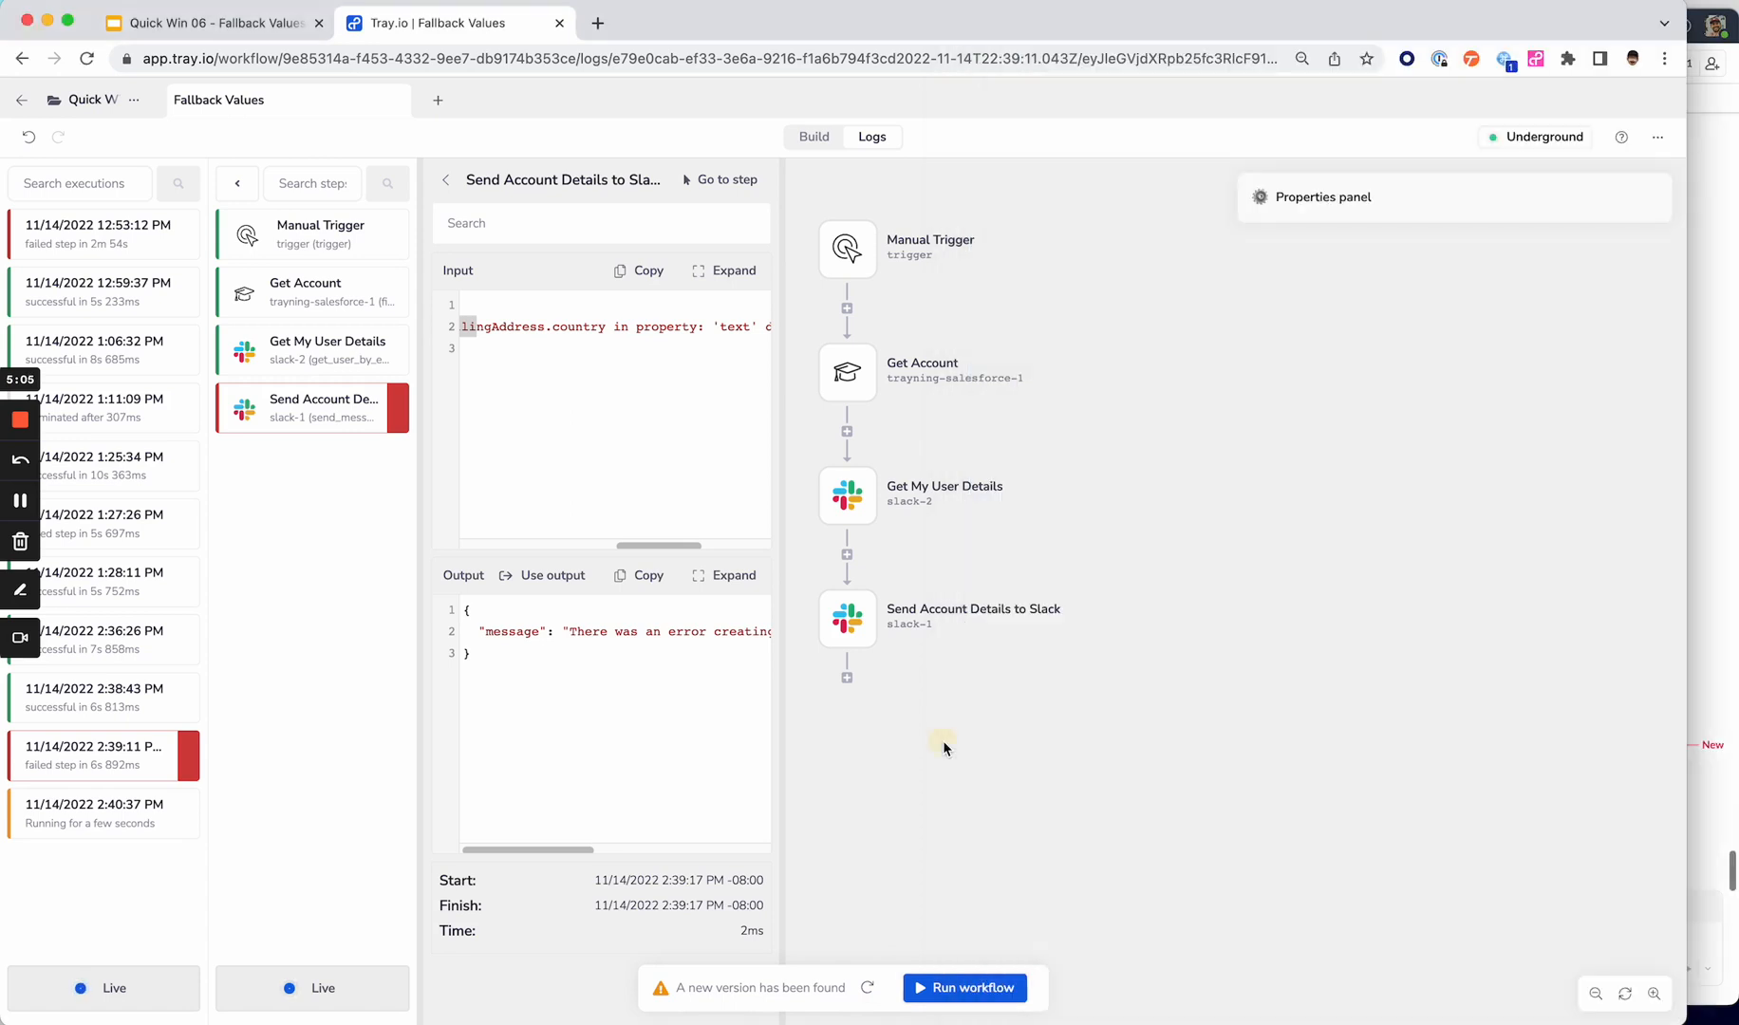
pyautogui.click(195, 23)
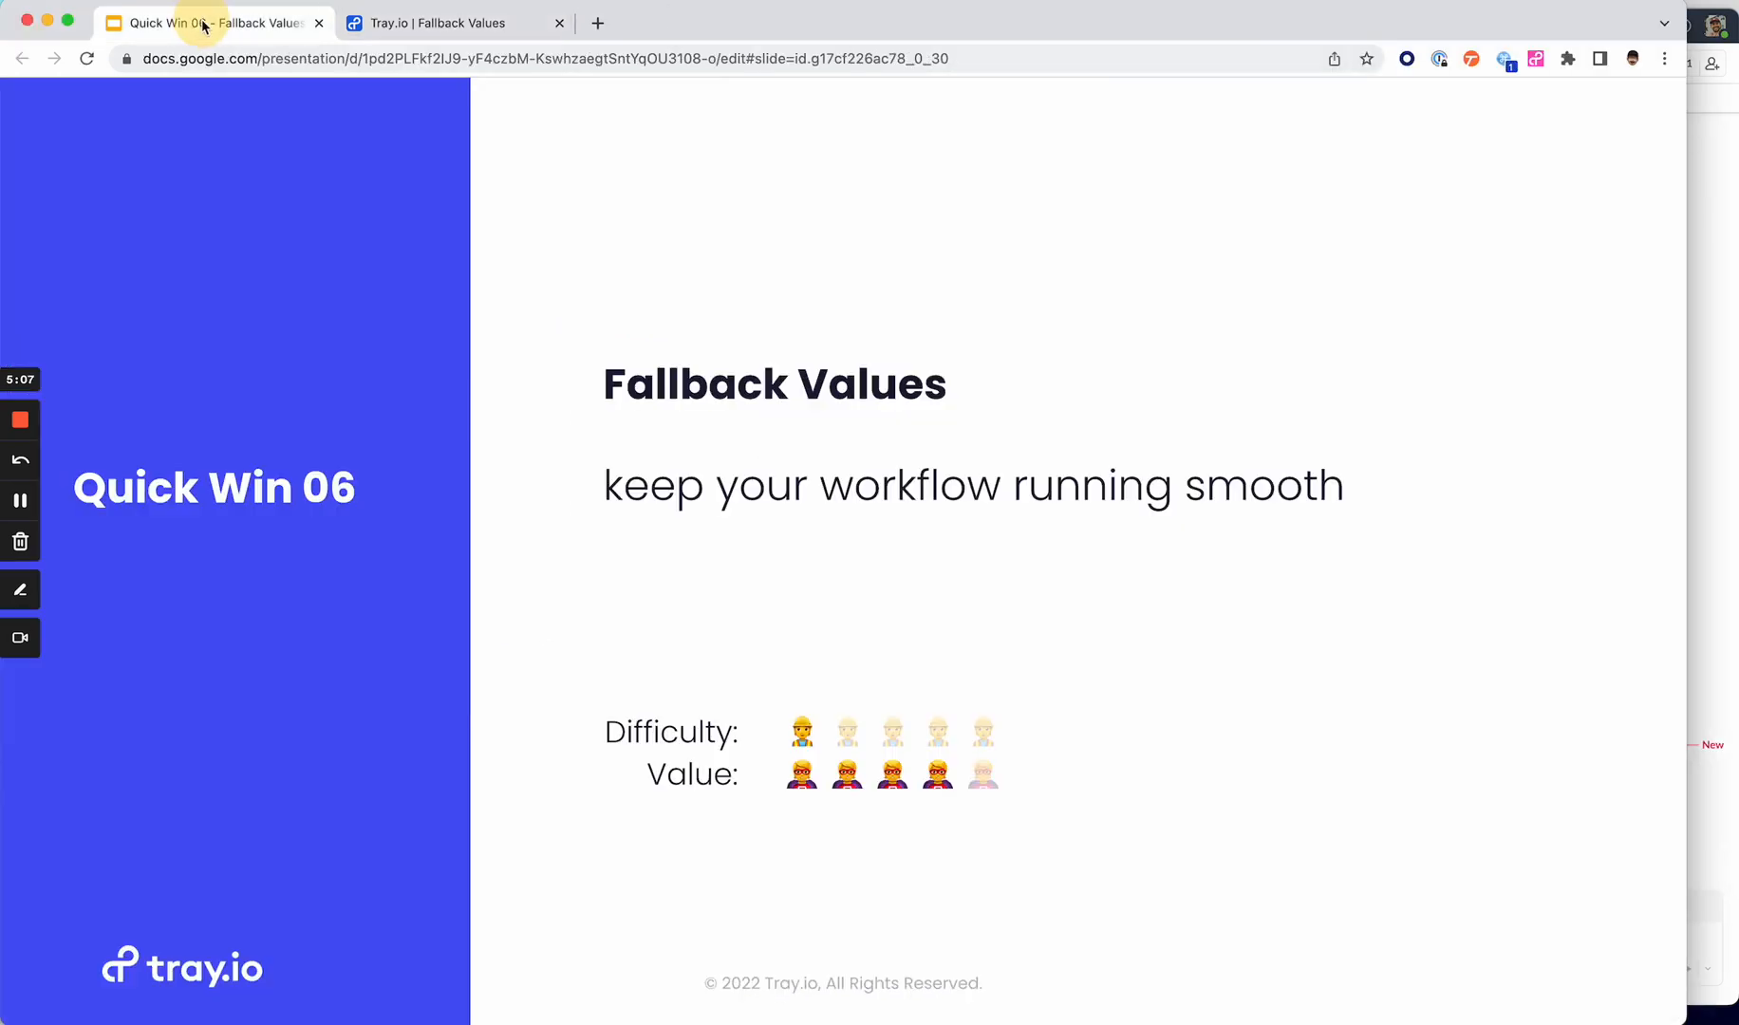